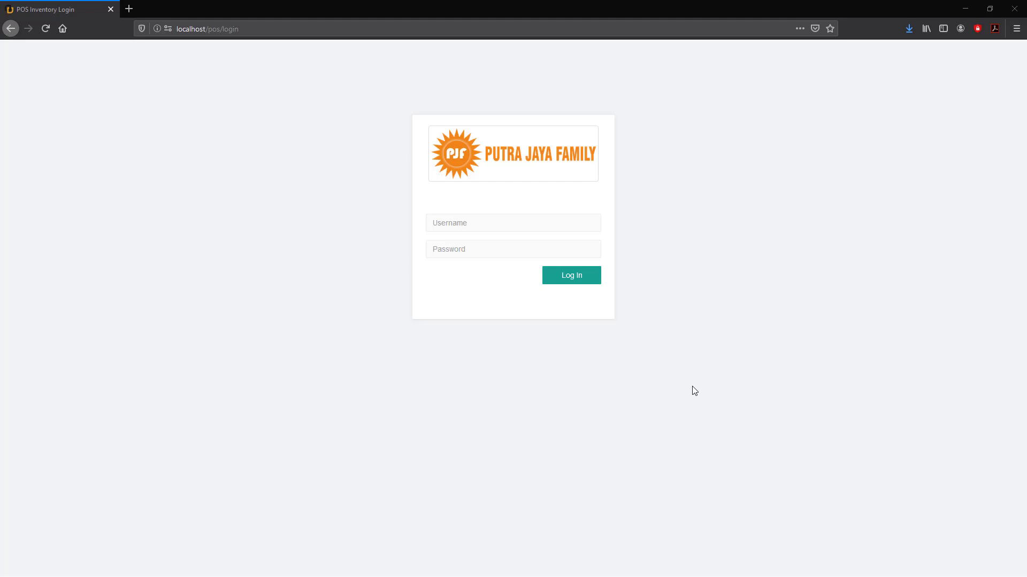
# Log in to the Putra Jaya Family admin panel with the admin username and password.
pyautogui.click(473, 226)
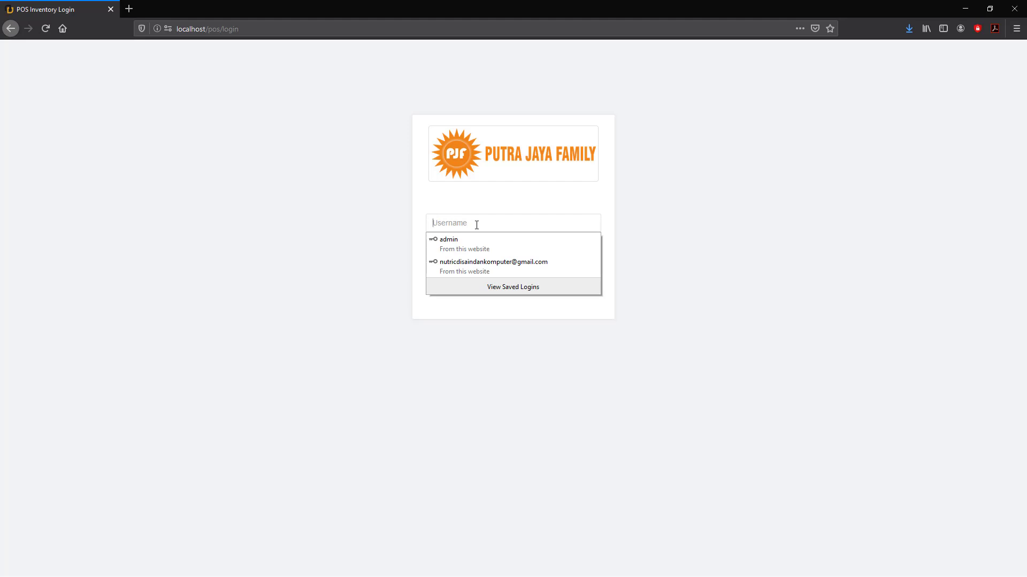
pyautogui.click(476, 225)
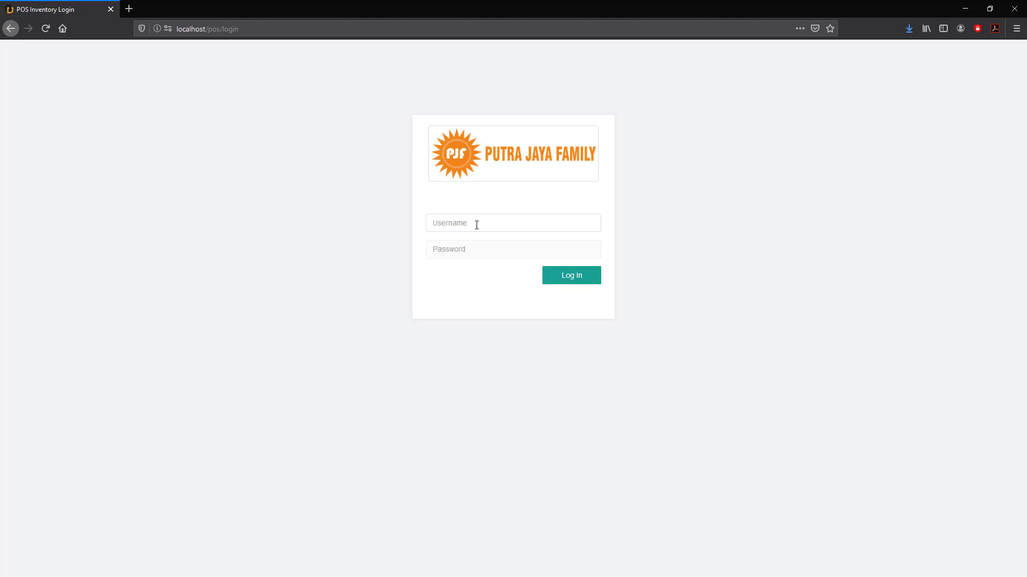
pyautogui.click(476, 225)
pyautogui.write('admin')
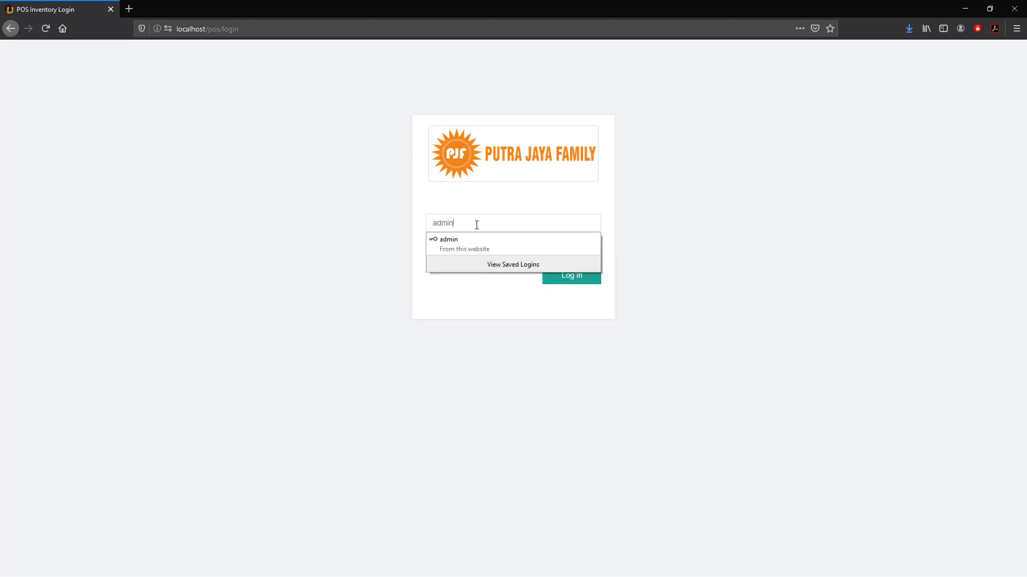
pyautogui.click(472, 216)
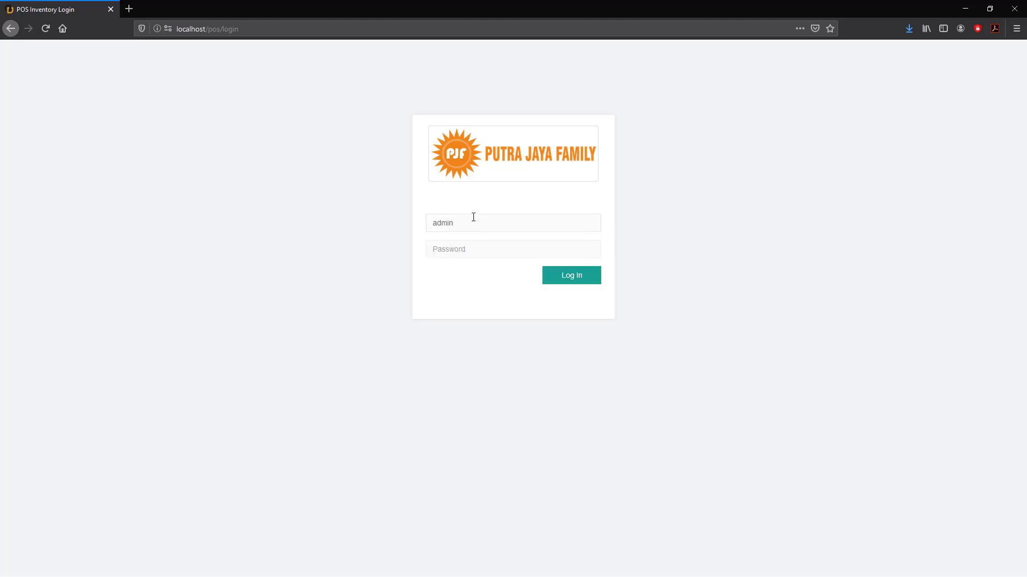
pyautogui.click(449, 249)
pyautogui.write('1234')
pyautogui.click(562, 276)
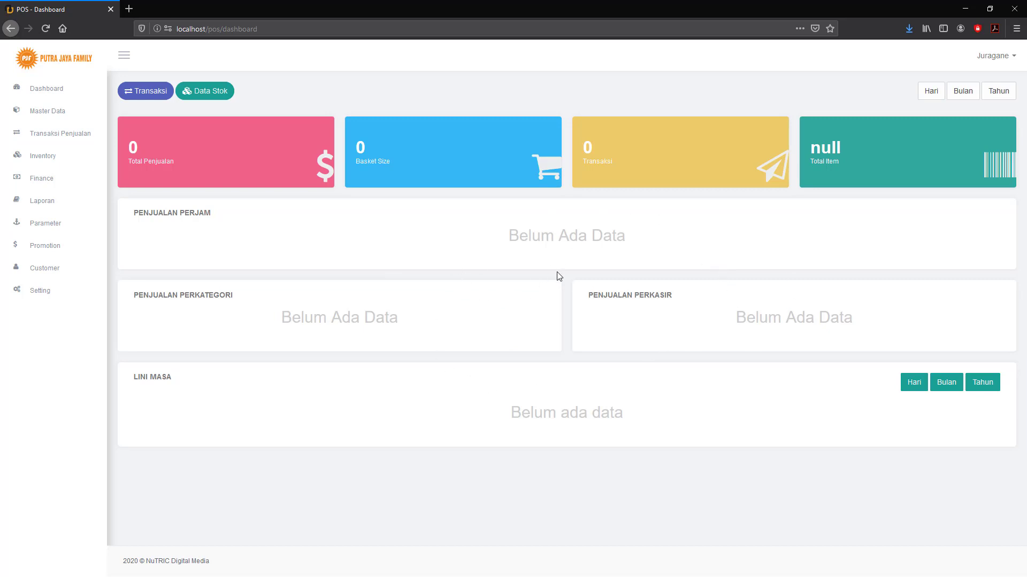
# Try the Hari, Bulan and Tahun date filters and pickers without choosing a date, then open Transaksi.
pyautogui.click(927, 96)
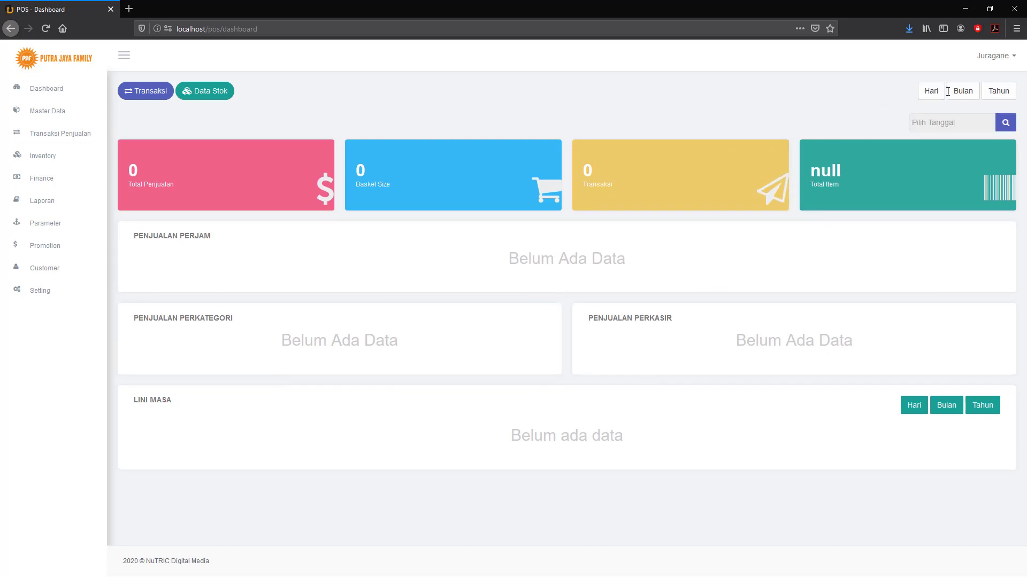
pyautogui.click(960, 95)
pyautogui.click(1000, 94)
pyautogui.click(972, 127)
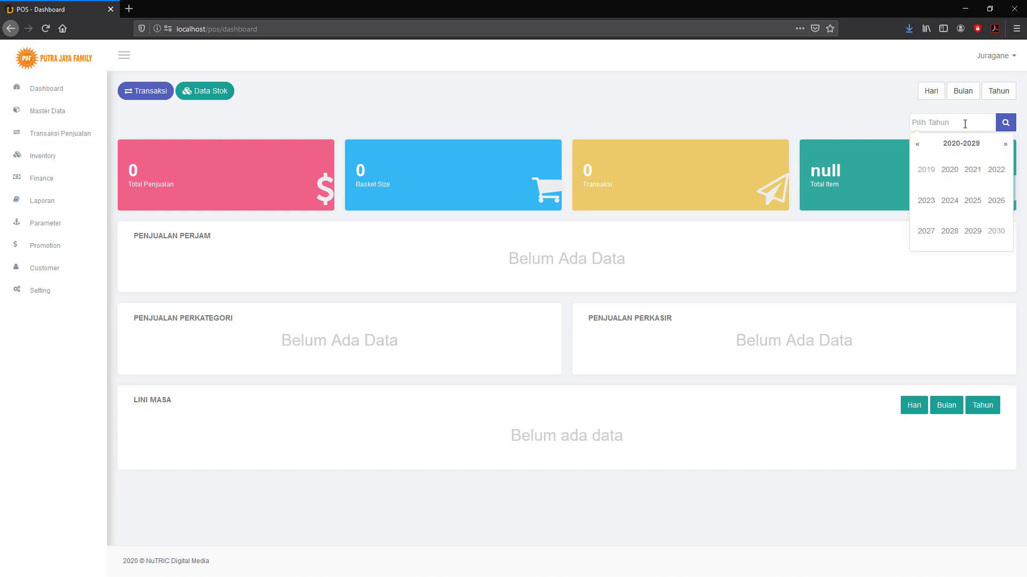
pyautogui.click(963, 92)
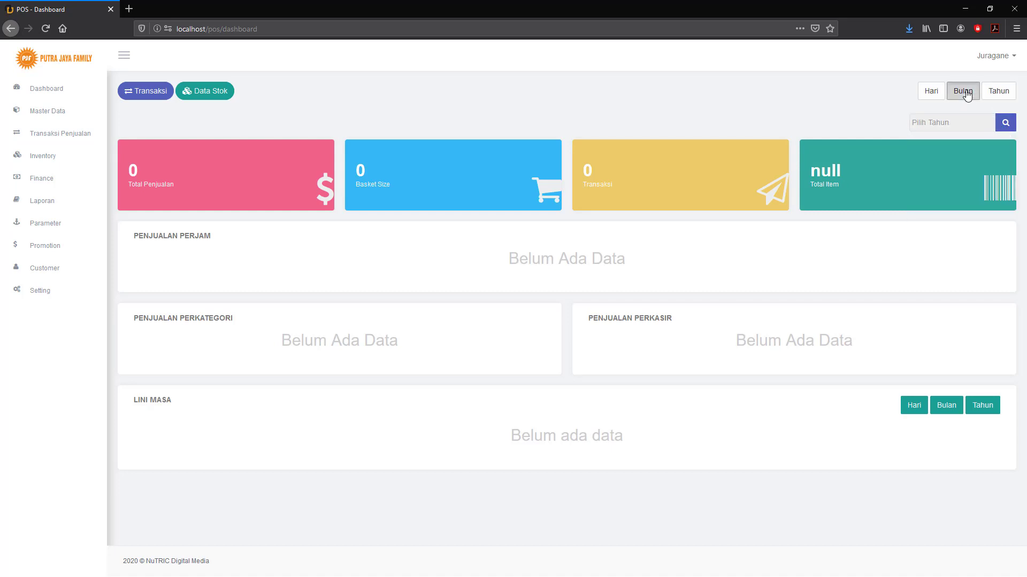
pyautogui.click(947, 119)
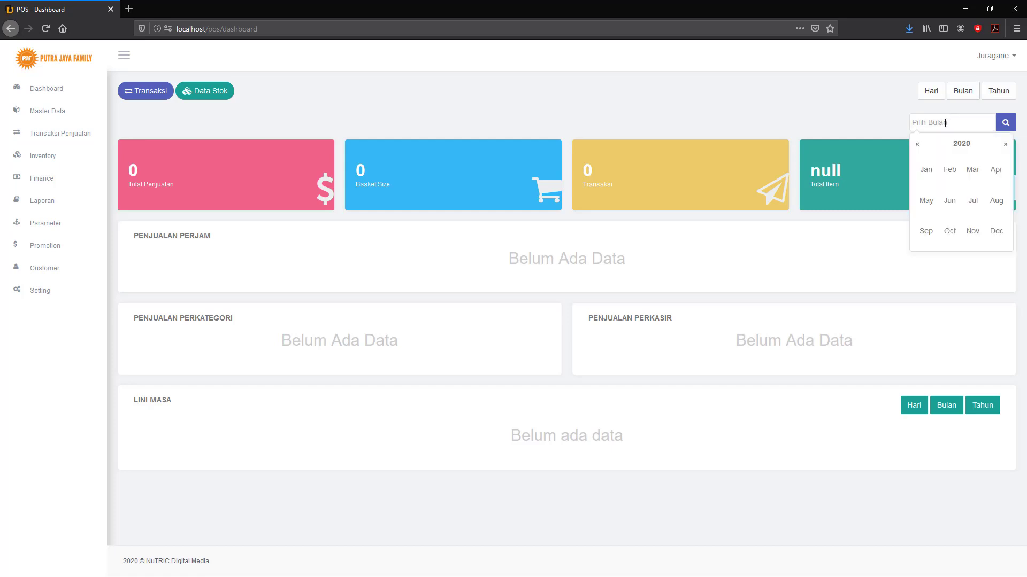
pyautogui.click(931, 92)
pyautogui.click(931, 121)
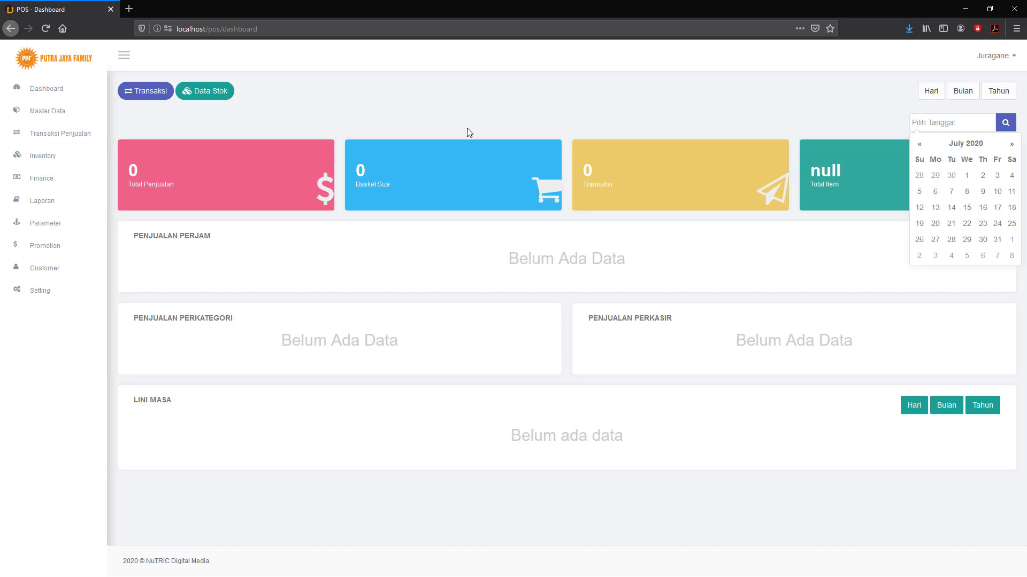
pyautogui.click(486, 98)
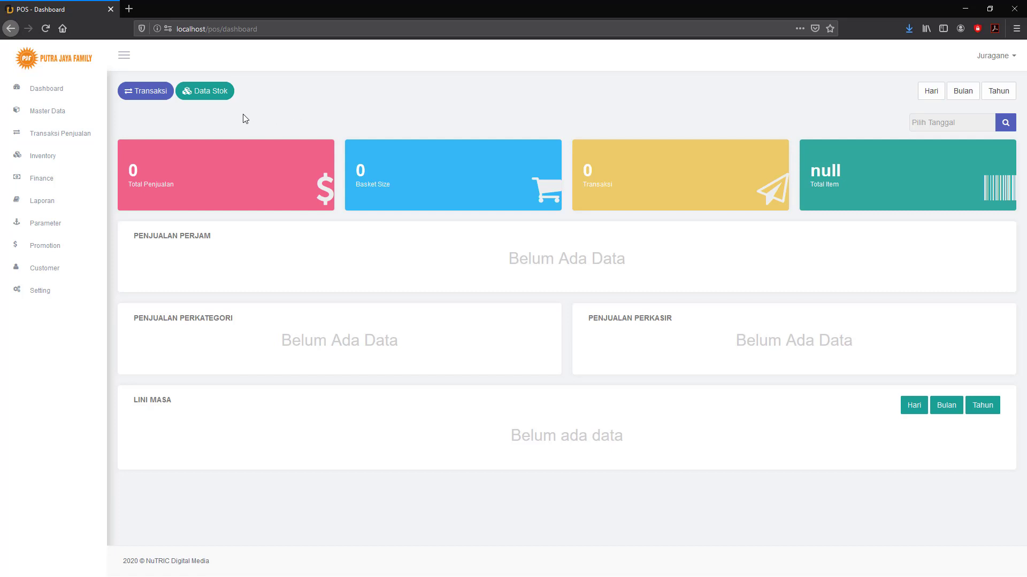
pyautogui.click(147, 95)
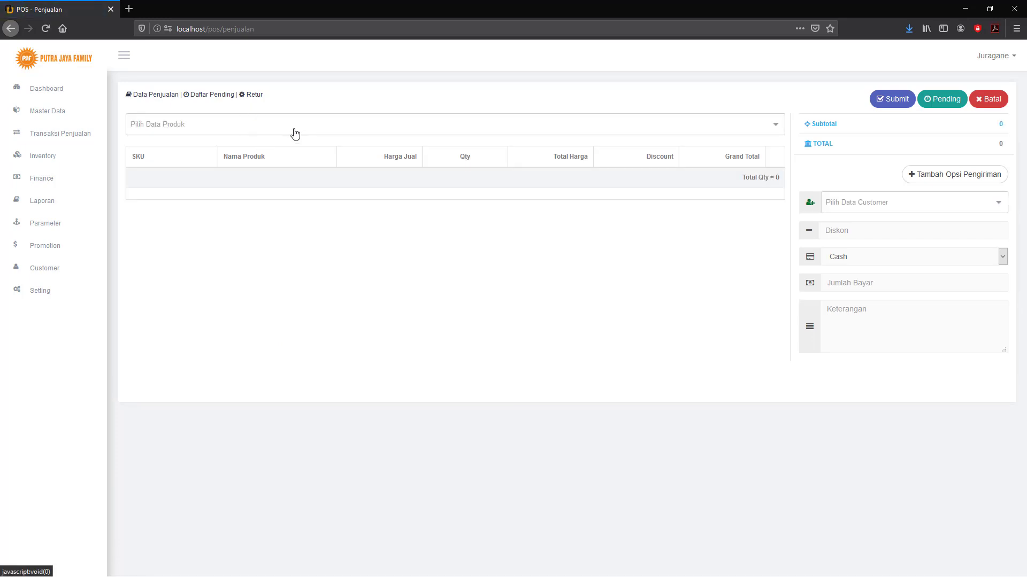
# Return to the Dashboard and open the Data Stok report page.
pyautogui.click(43, 91)
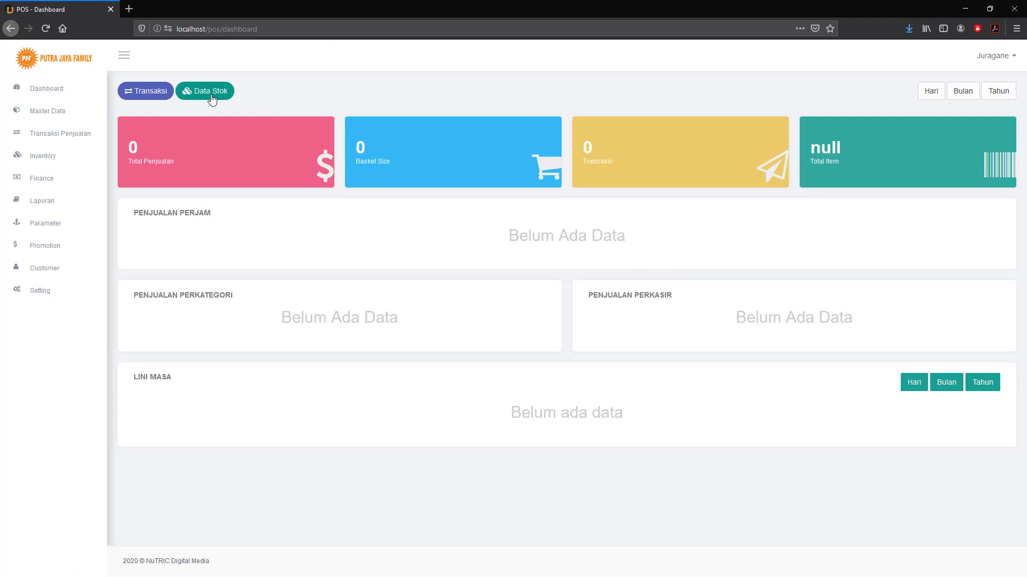
pyautogui.click(211, 96)
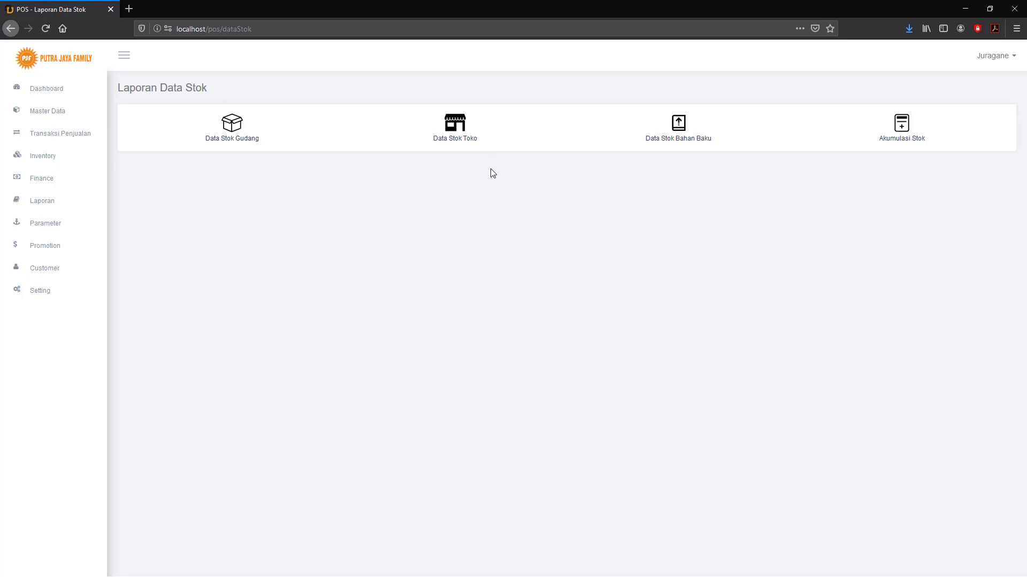
# Open the Info Perusahaan company information settings.
pyautogui.click(44, 294)
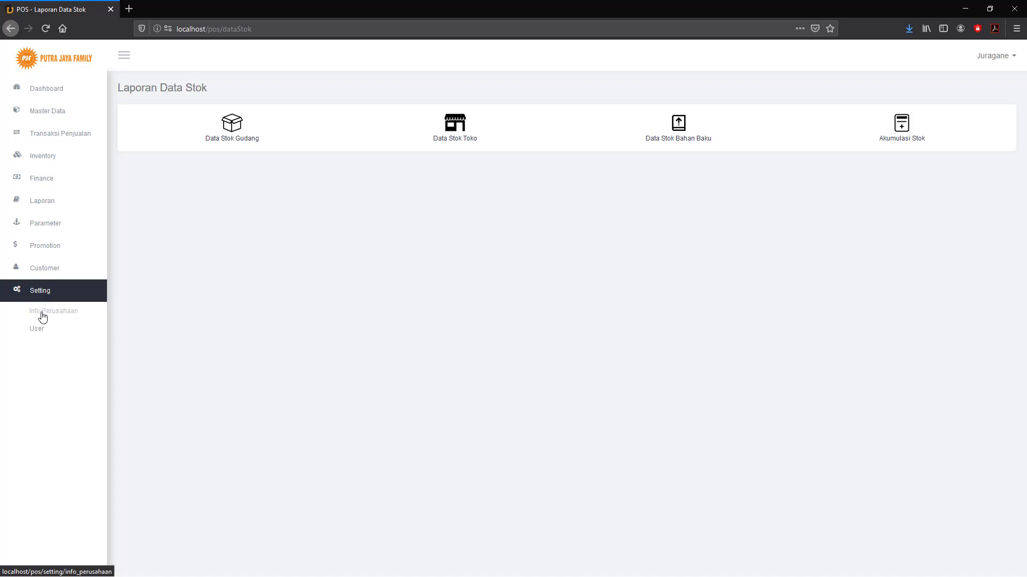
pyautogui.click(53, 313)
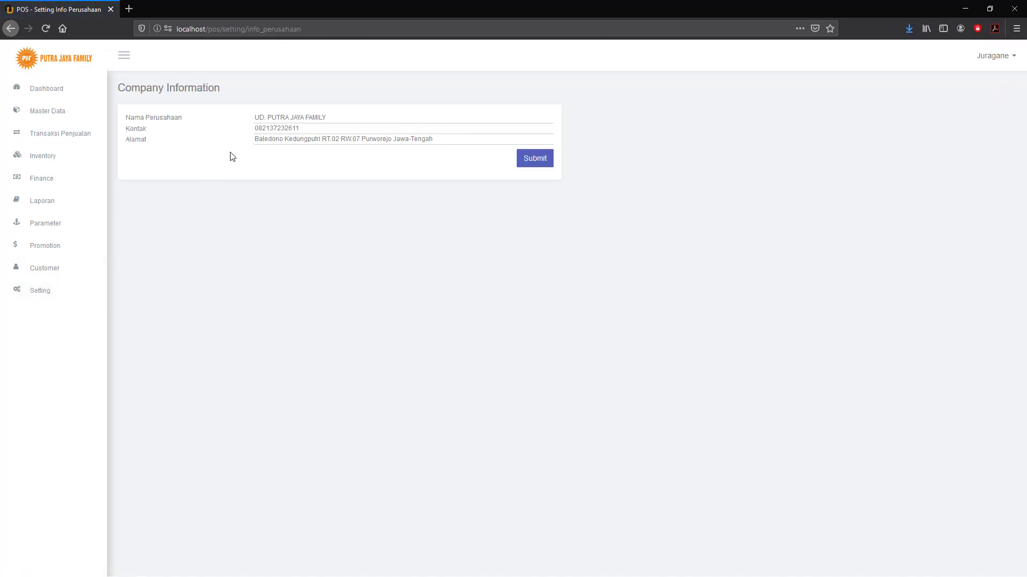
pyautogui.click(35, 294)
pyautogui.click(61, 311)
# Submit the settings unchanged, close the 'Data Gagal Diubah' alert, and go to Setting > User.
pyautogui.click(534, 158)
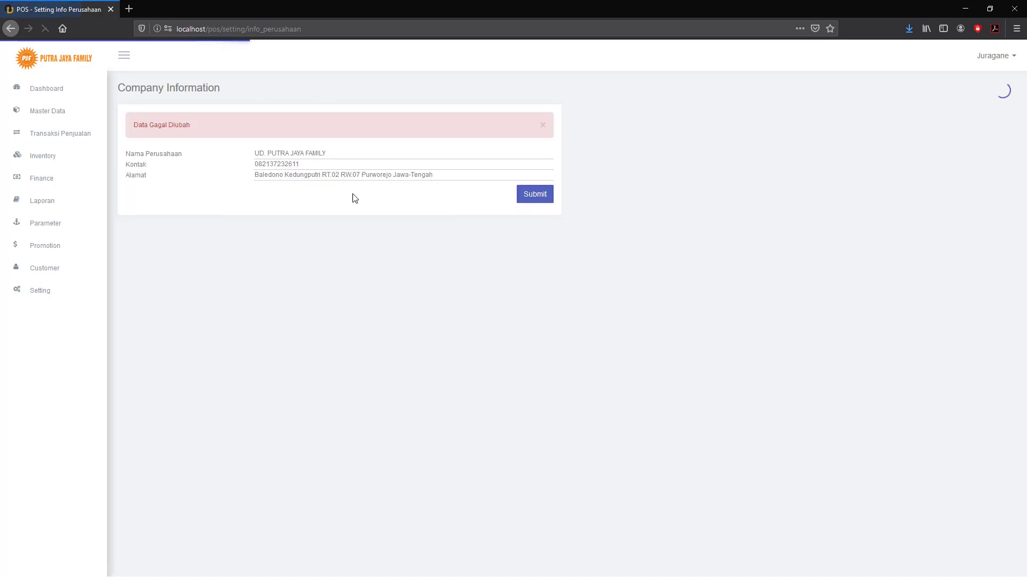
pyautogui.click(542, 126)
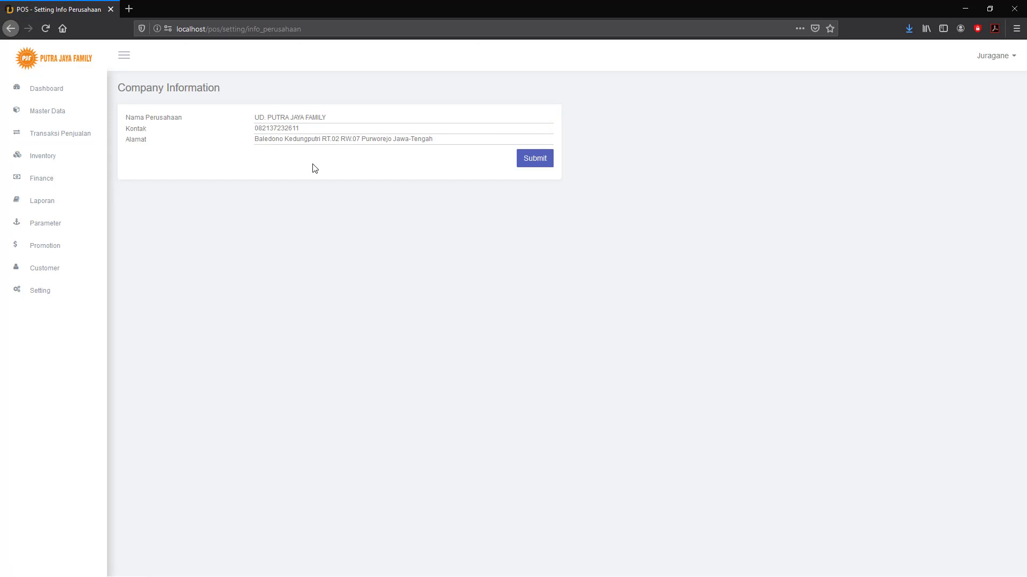
pyautogui.click(46, 296)
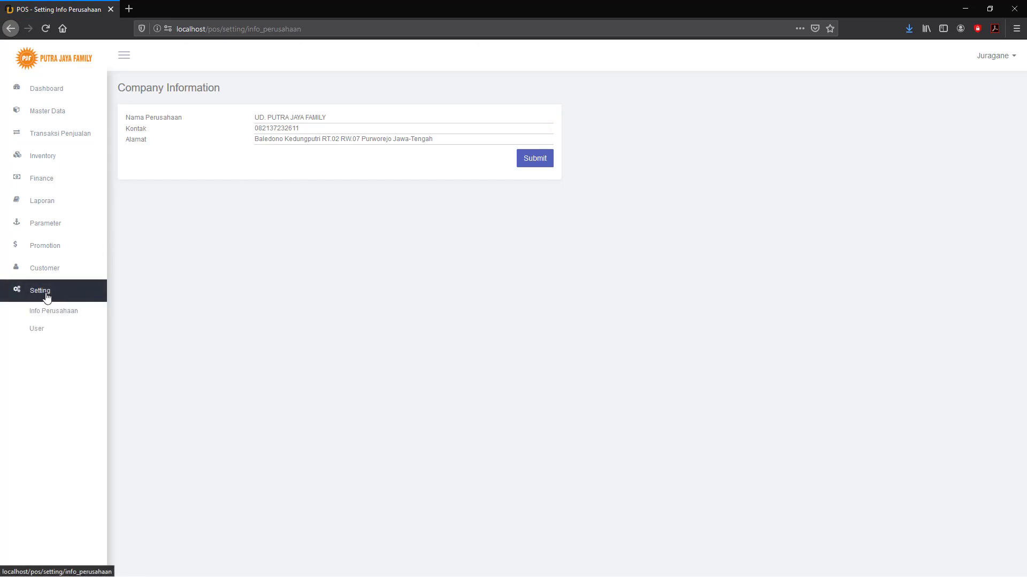
pyautogui.click(36, 328)
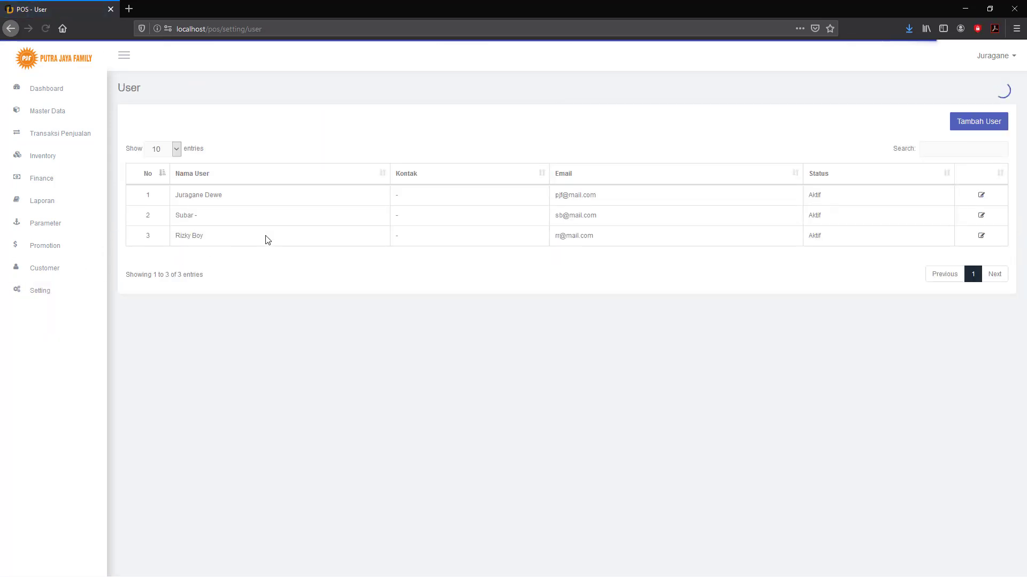
# Open the Tambah User form from the three-user list.
pyautogui.click(976, 123)
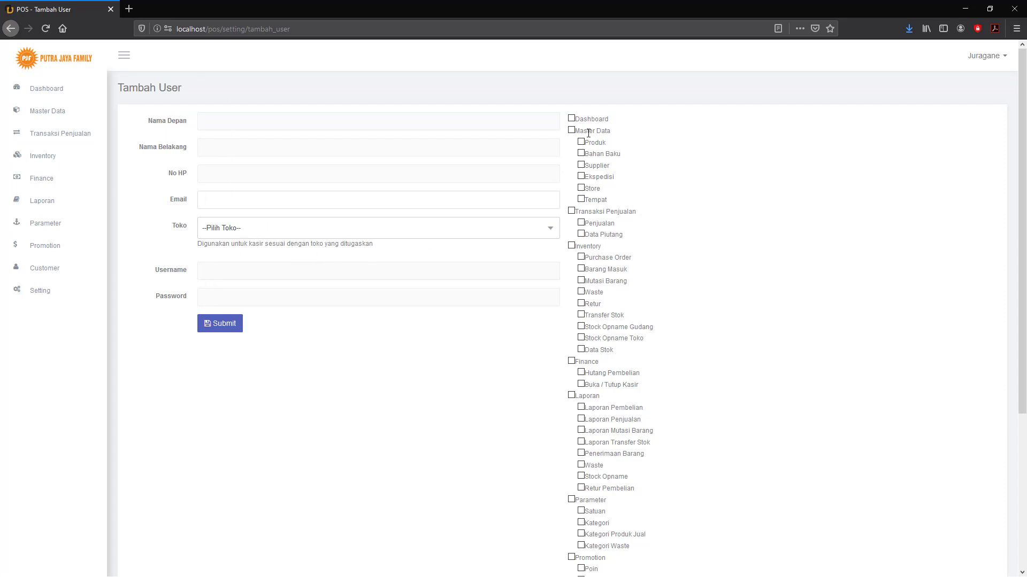
pyautogui.scroll(-3, 607, 172)
pyautogui.scroll(3, 413, 197)
pyautogui.click(260, 232)
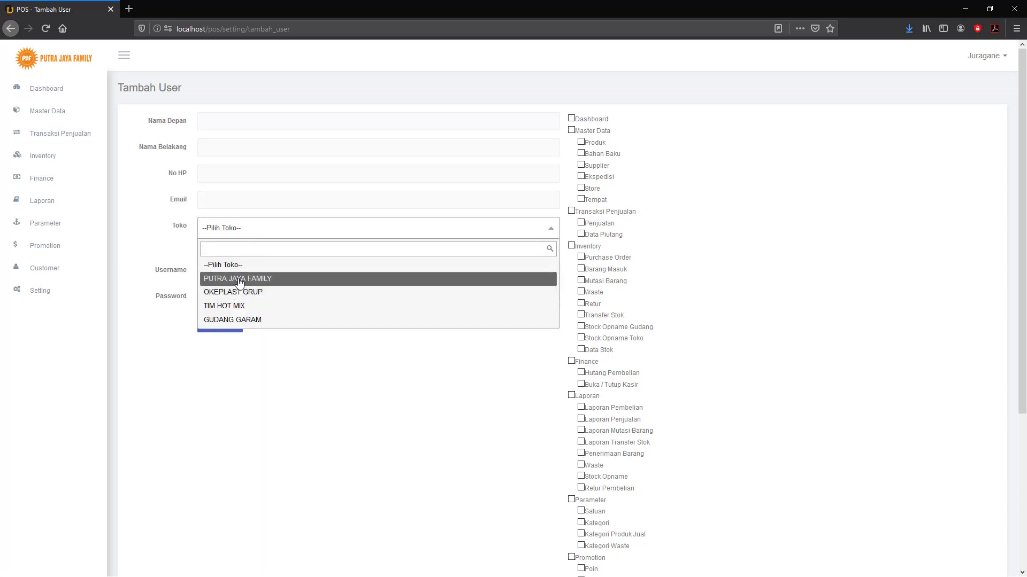
pyautogui.click(260, 230)
pyautogui.click(260, 230)
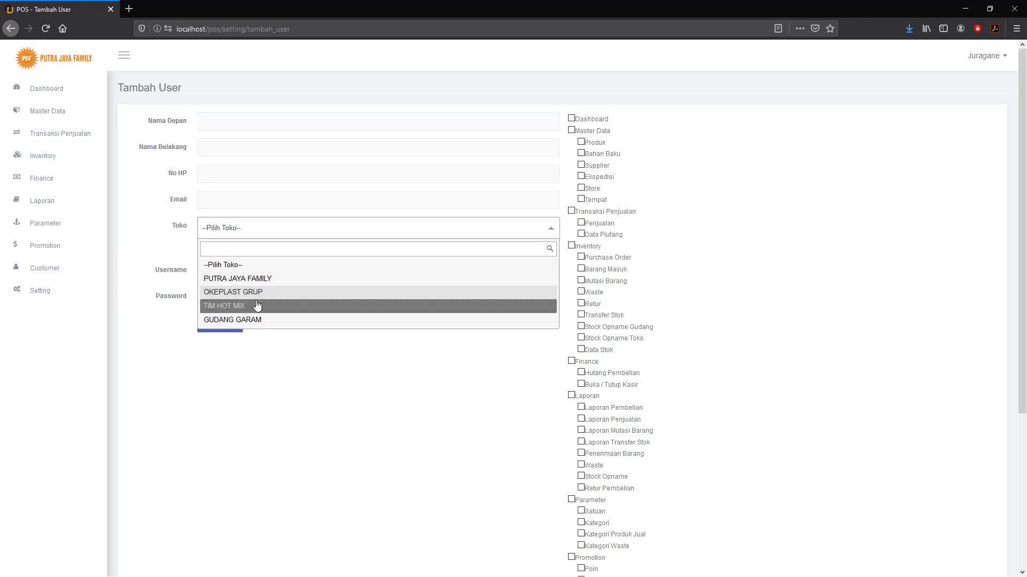
pyautogui.click(230, 230)
pyautogui.click(230, 230)
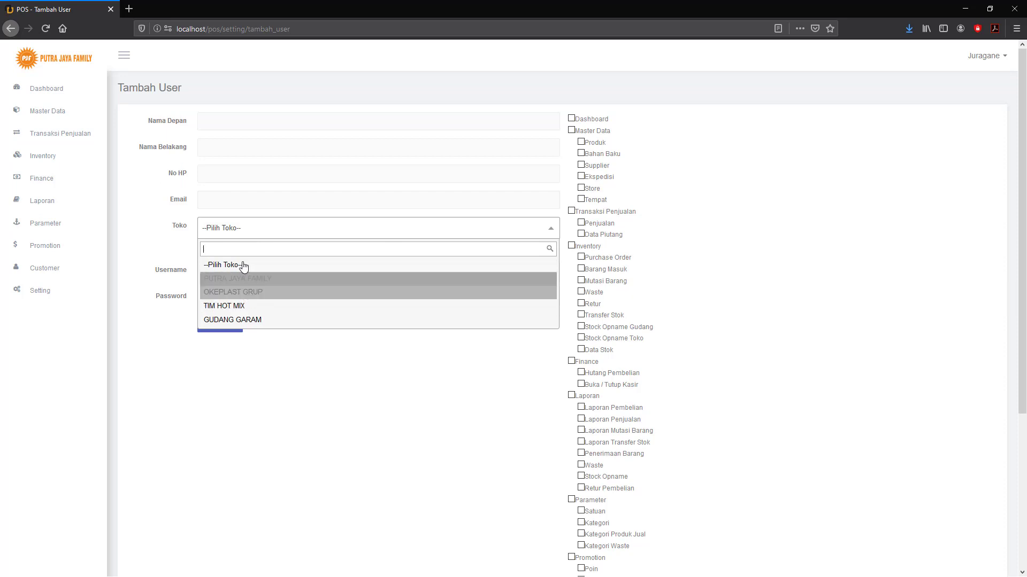
pyautogui.click(170, 240)
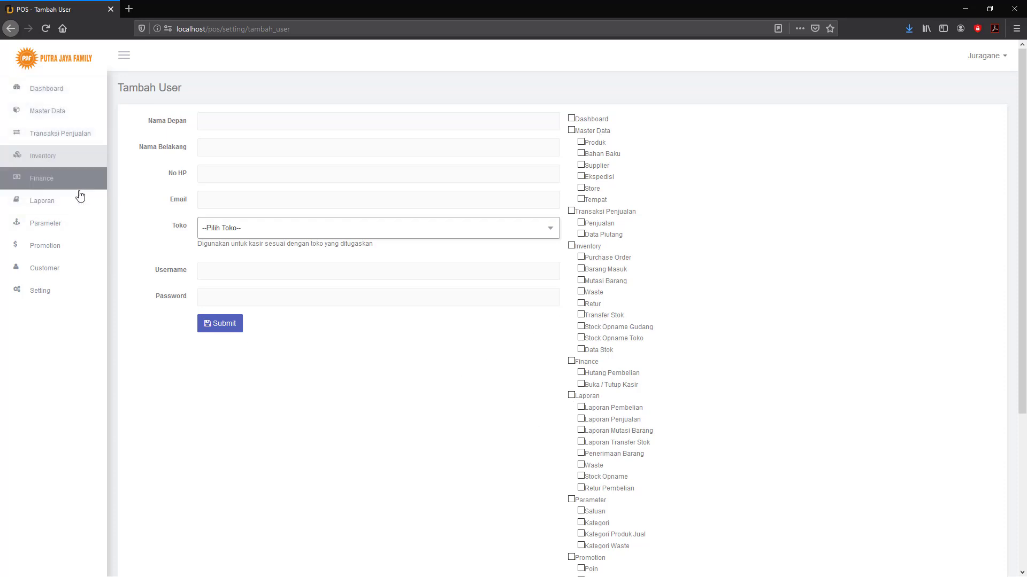
pyautogui.moveTo(630, 134); pyautogui.dragTo(449, 325)
pyautogui.click(495, 371)
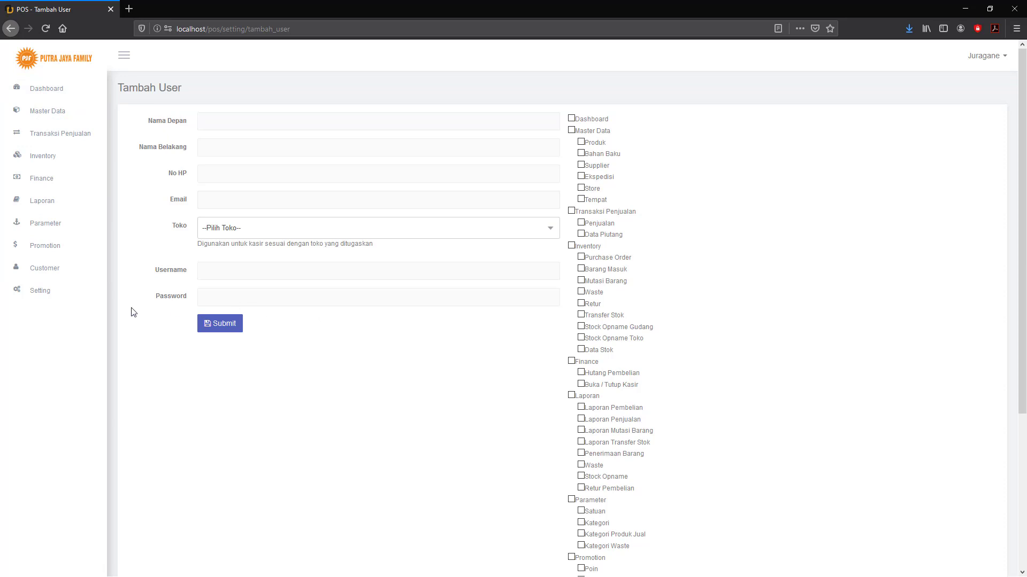
pyautogui.click(46, 272)
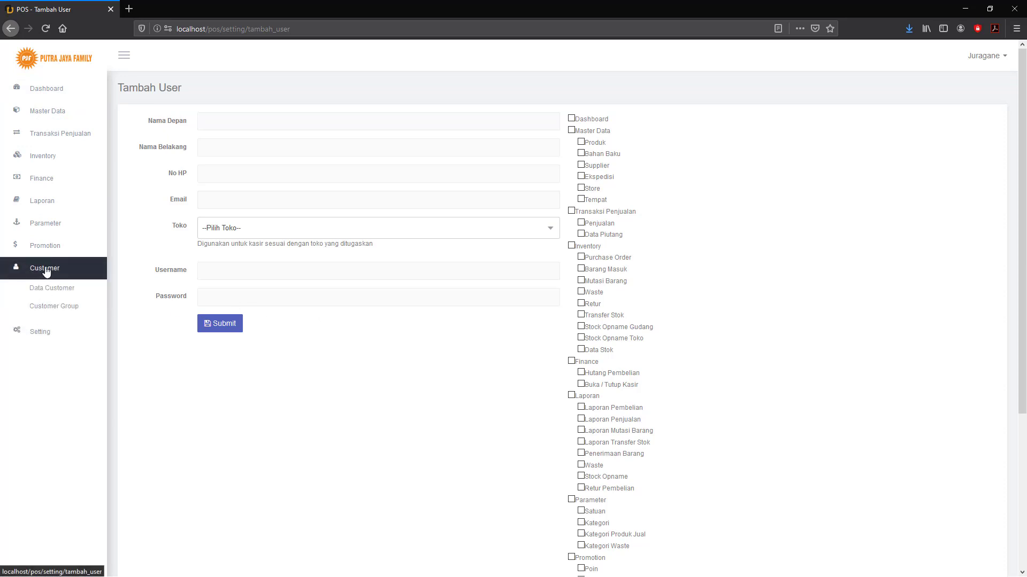
# View Data Customer and the Add Customer form, then open the Customer Group page.
pyautogui.click(48, 288)
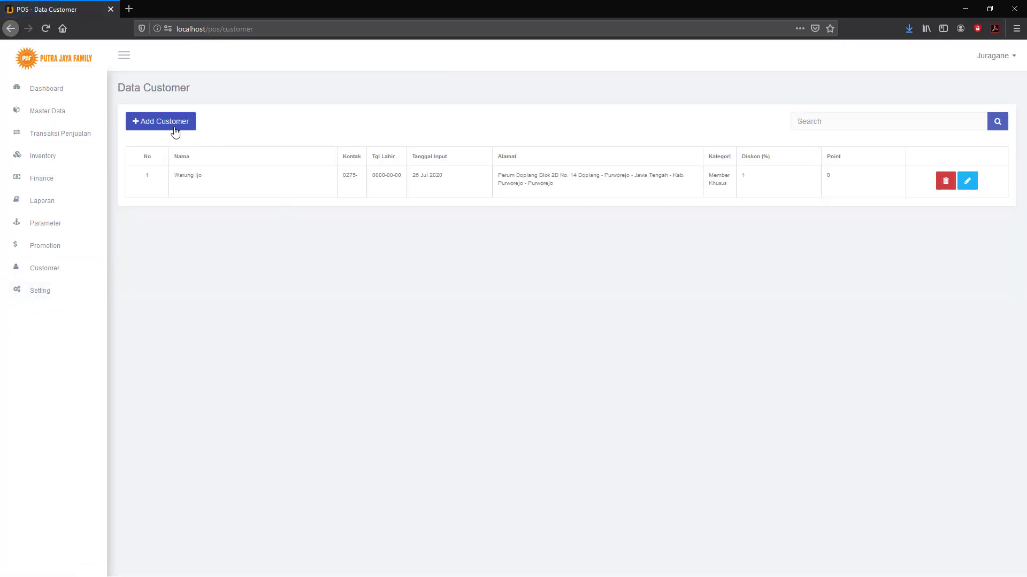
pyautogui.click(168, 126)
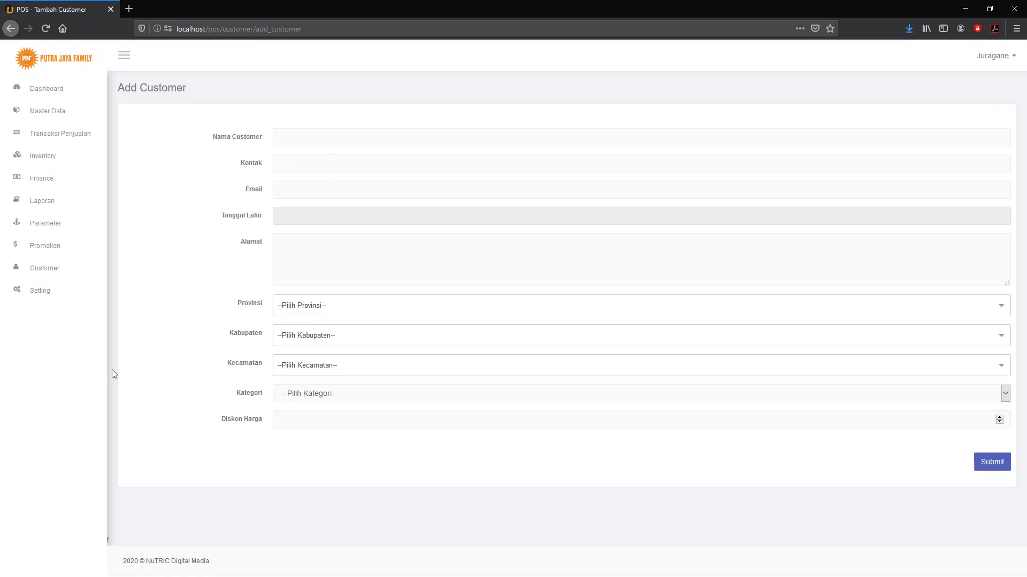
pyautogui.click(34, 270)
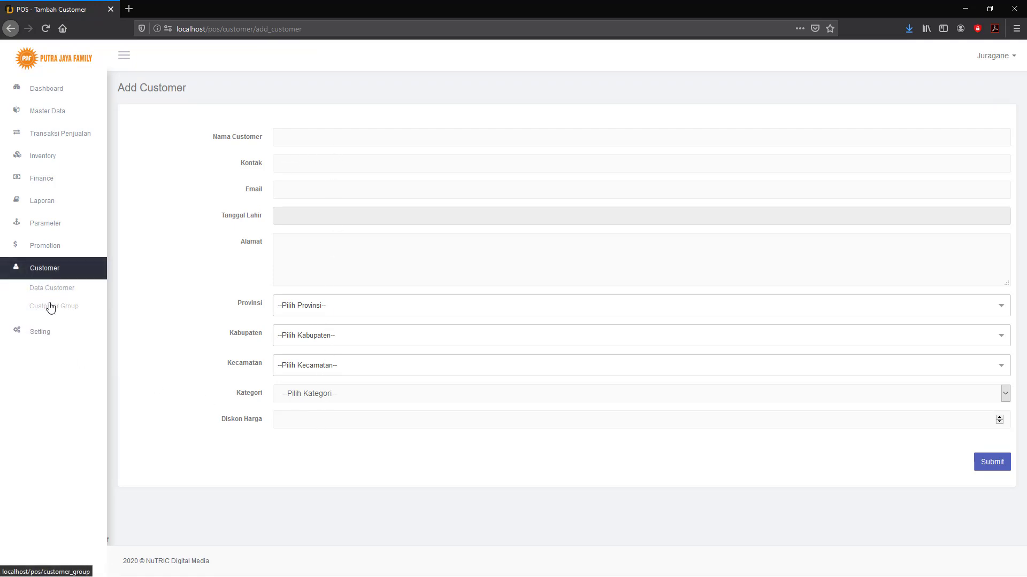
pyautogui.click(50, 310)
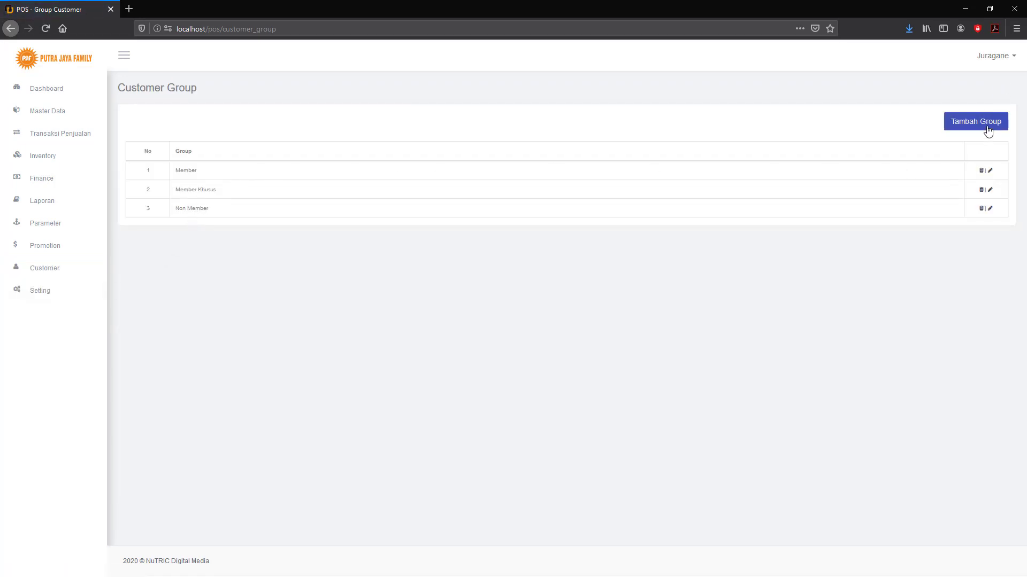
pyautogui.click(960, 126)
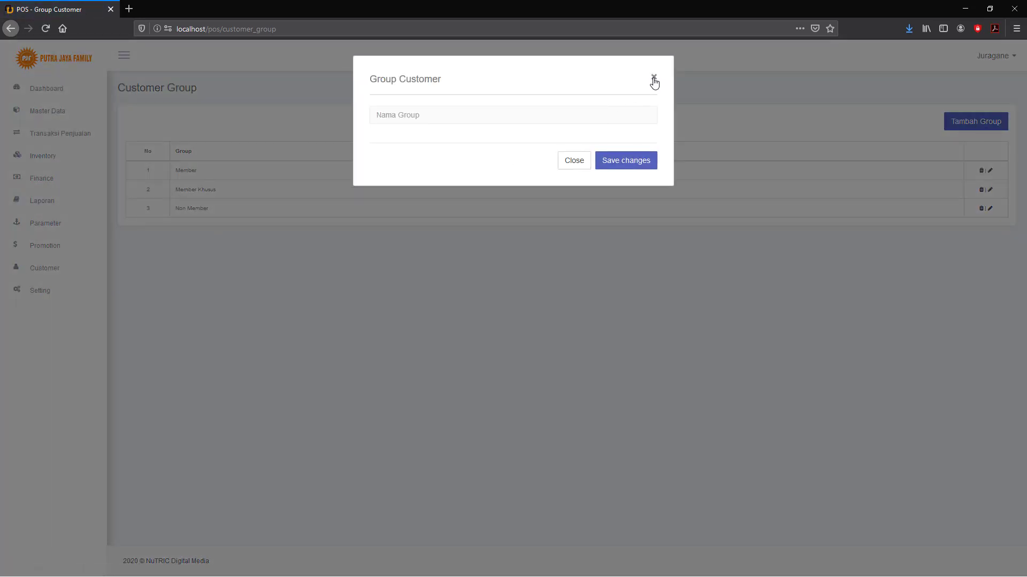
pyautogui.click(653, 78)
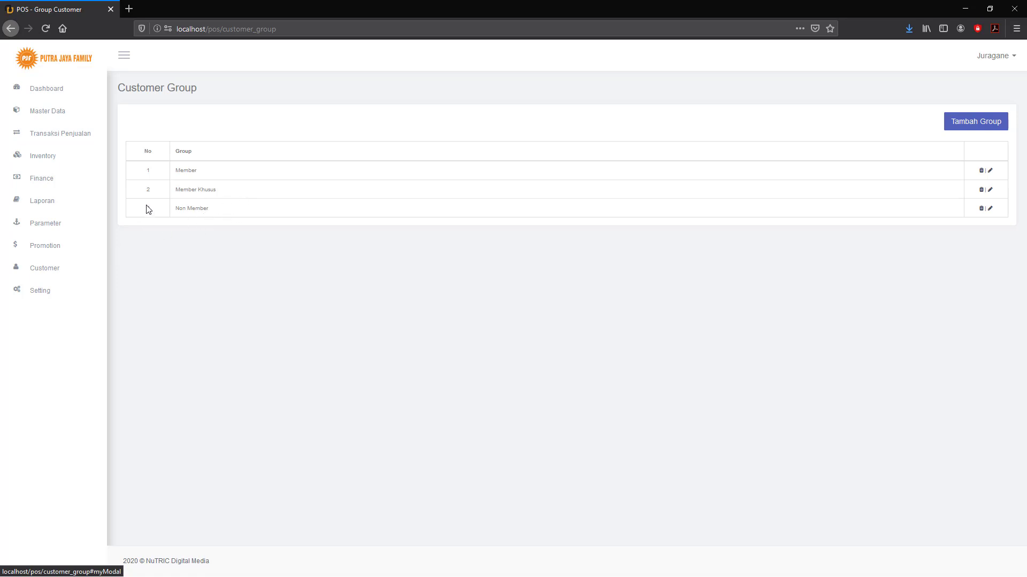
pyautogui.click(46, 251)
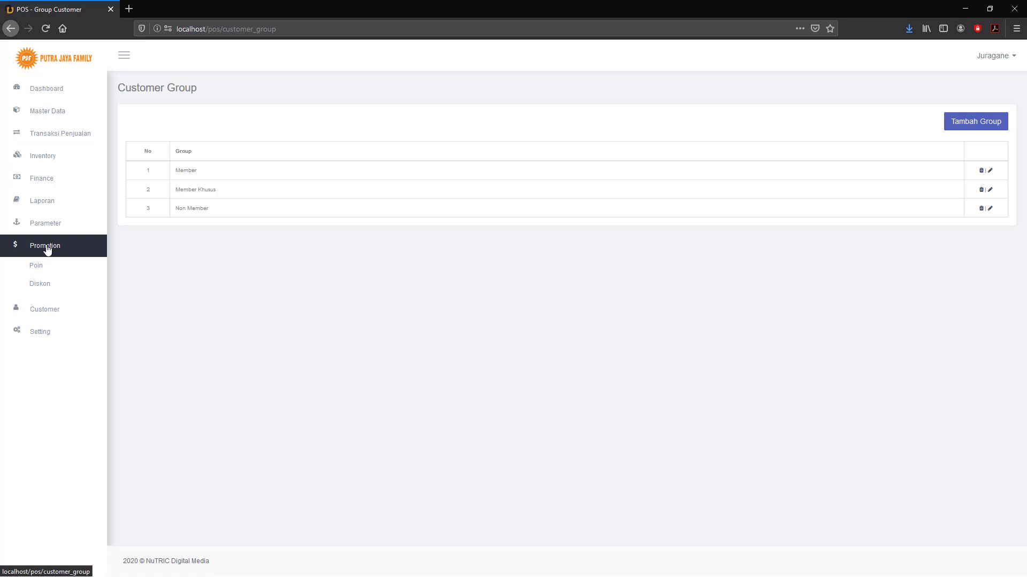
# Review the Poin settings: 1 point per 500000 purchase and 1000 redeem value.
pyautogui.click(35, 267)
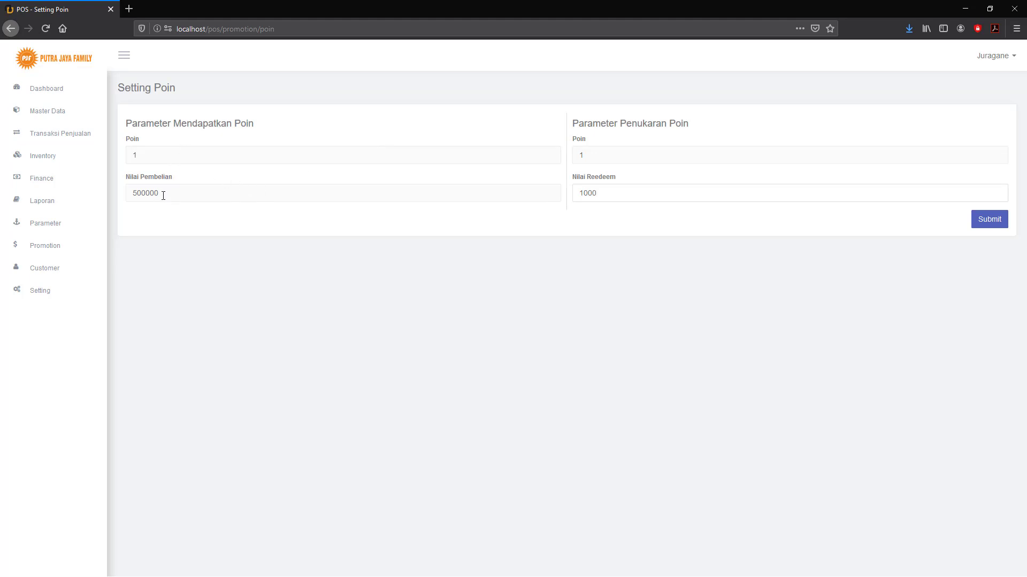
pyautogui.moveTo(161, 194); pyautogui.dragTo(126, 191)
pyautogui.moveTo(163, 155); pyautogui.dragTo(112, 157)
pyautogui.moveTo(576, 194); pyautogui.dragTo(552, 194)
pyautogui.click(51, 251)
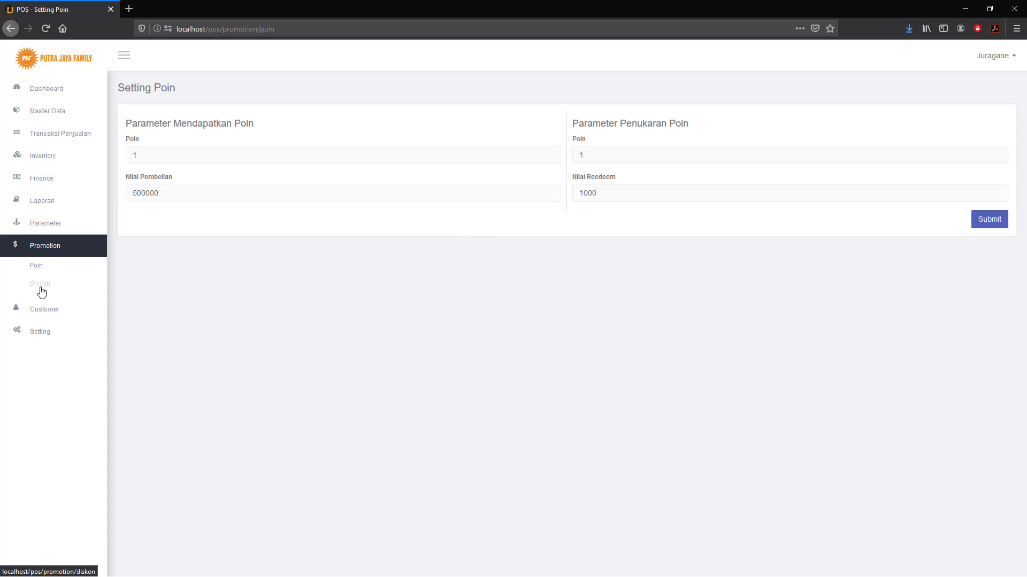
pyautogui.click(39, 289)
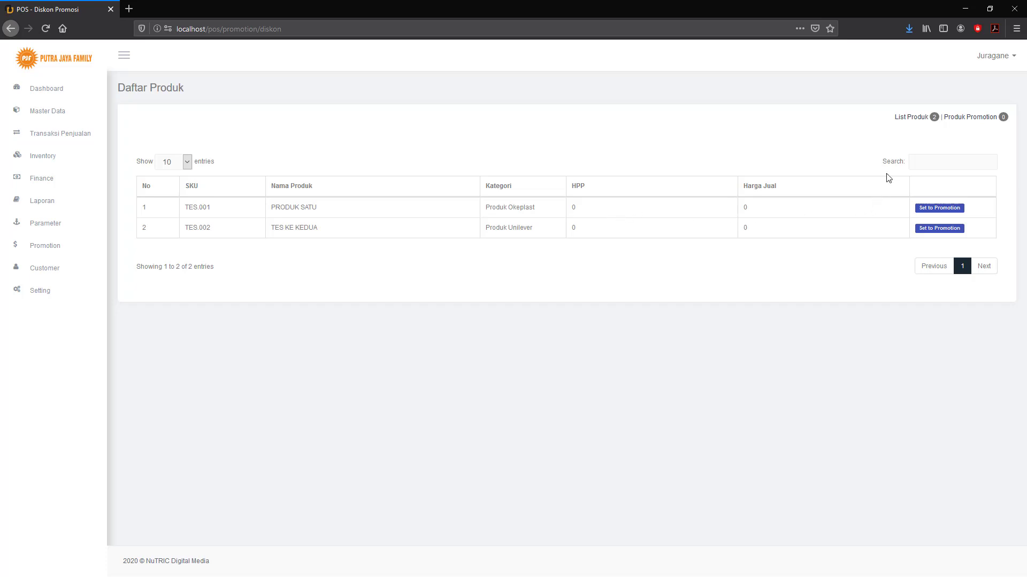
# Set PRODUK SATU and TES KE KEDUA to promotion, then open TES.001's discount rules.
pyautogui.click(941, 214)
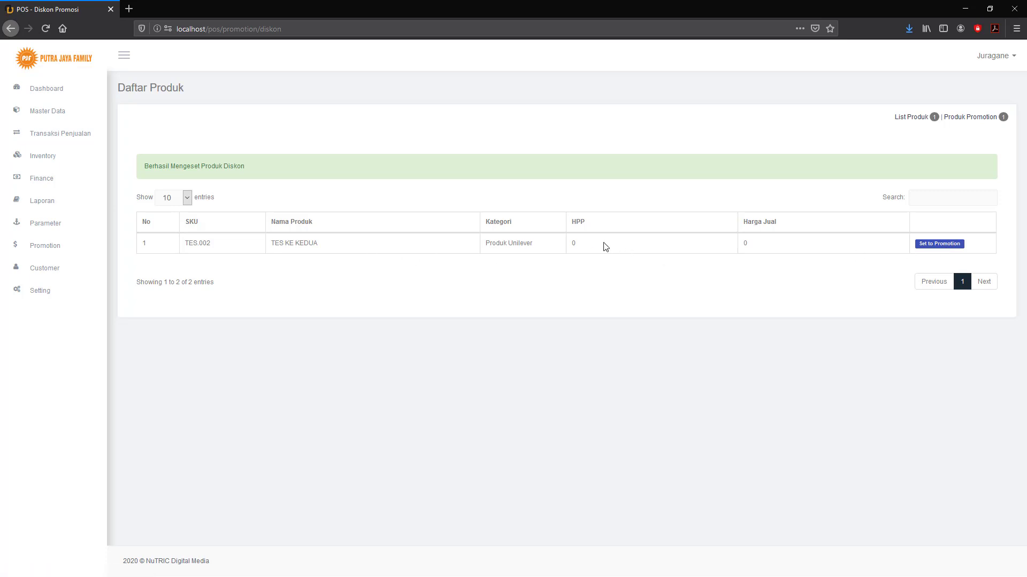
pyautogui.click(943, 246)
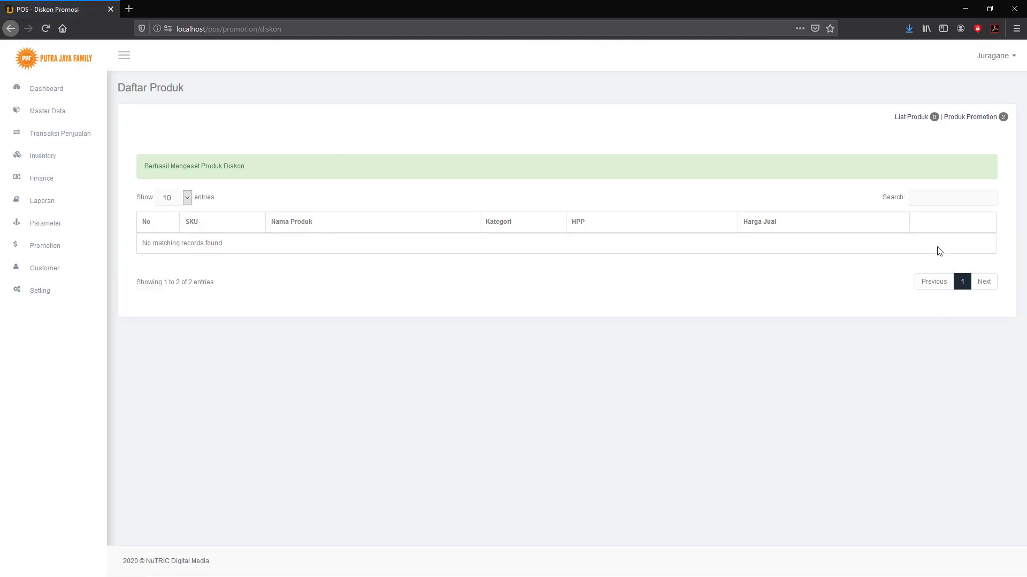
pyautogui.click(973, 122)
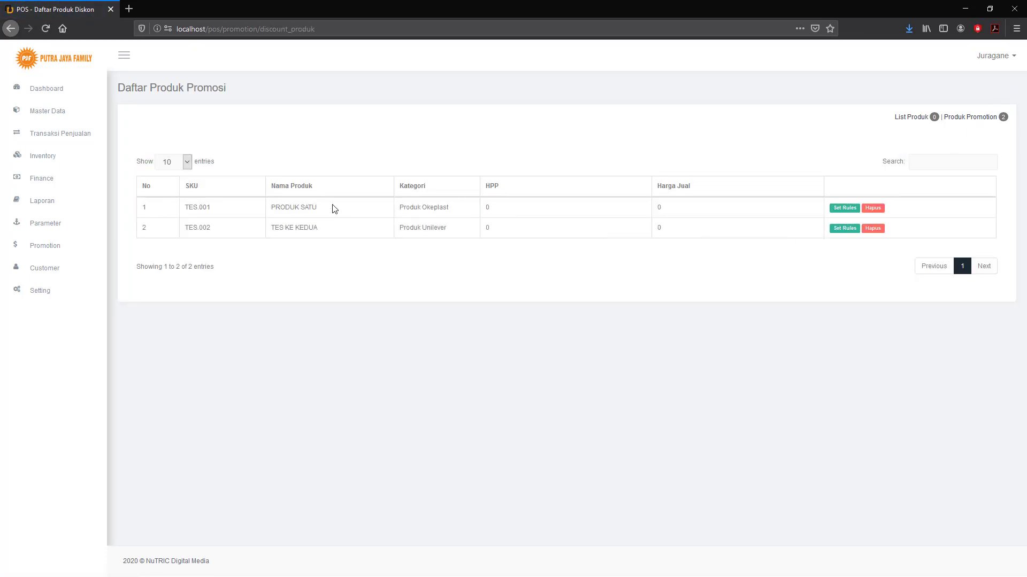
pyautogui.click(846, 209)
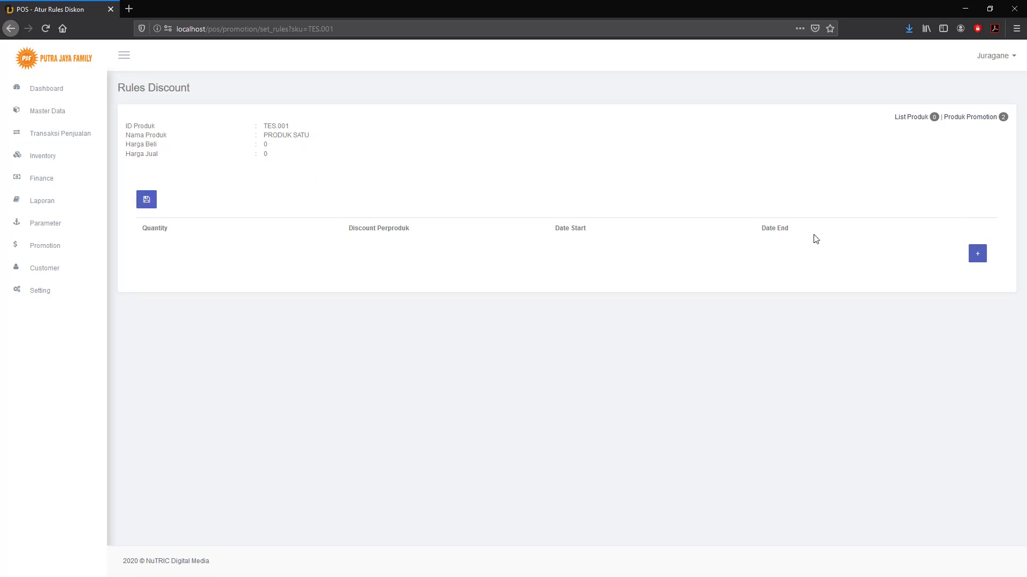
# Add a new discount rule row with quantity 2 and discount 5.
pyautogui.click(978, 258)
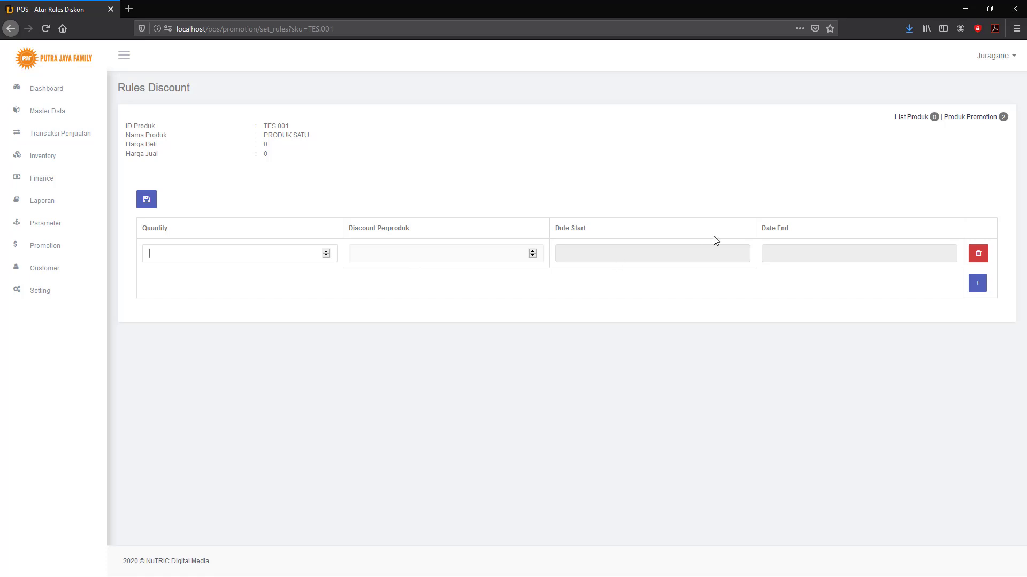
pyautogui.moveTo(274, 151); pyautogui.dragTo(257, 155)
pyautogui.click(274, 155)
pyautogui.write('2')
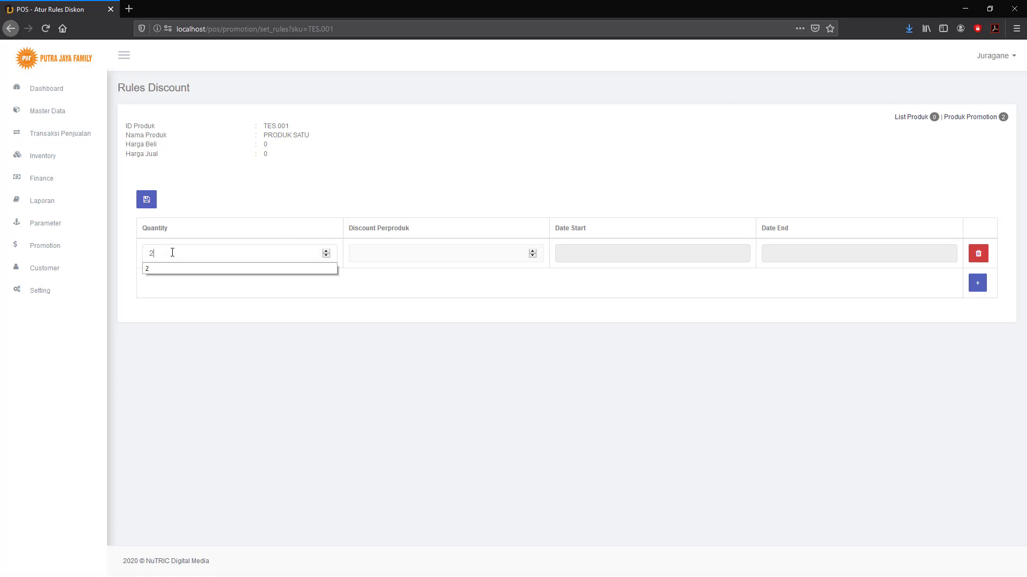
pyautogui.click(252, 269)
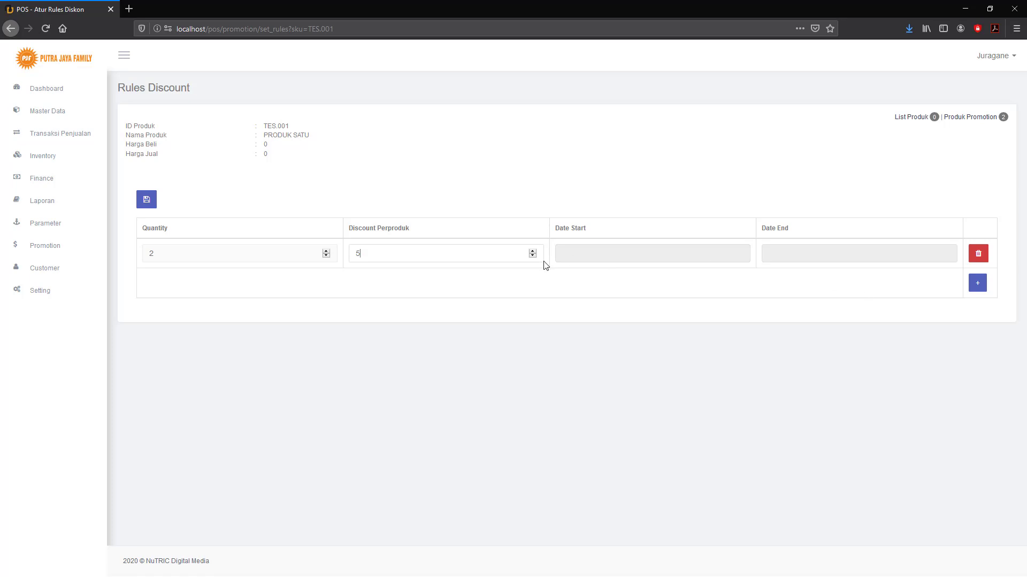
# Set the rule's dates from 1 to 31 July 2020 and save it.
pyautogui.click(602, 256)
pyautogui.click(613, 153)
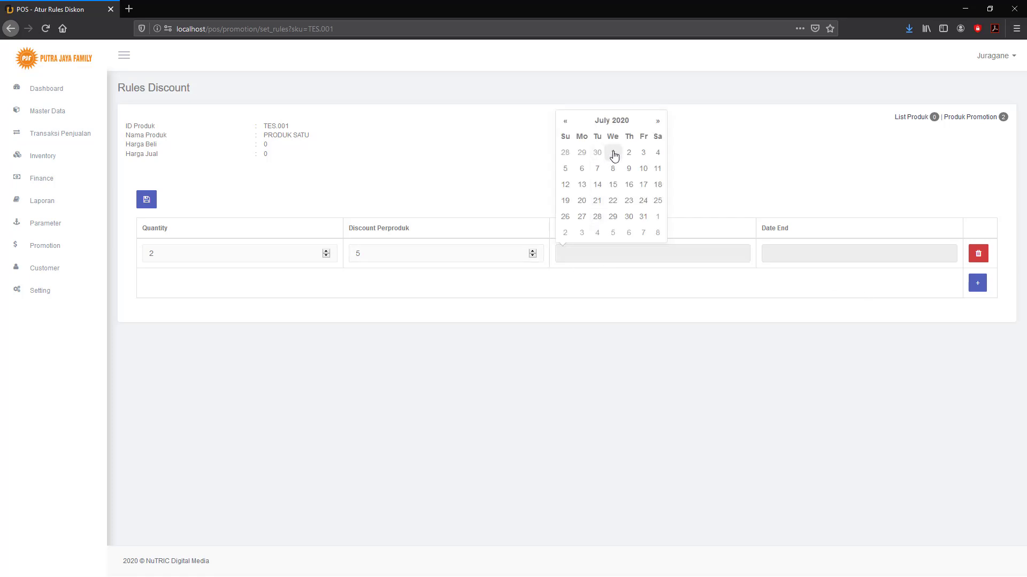
pyautogui.click(781, 254)
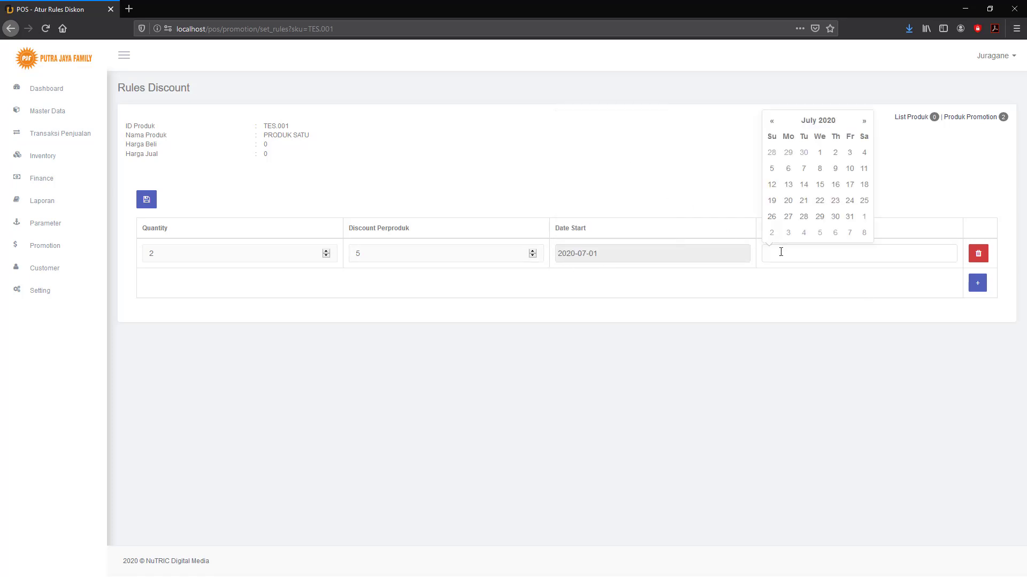
pyautogui.click(850, 217)
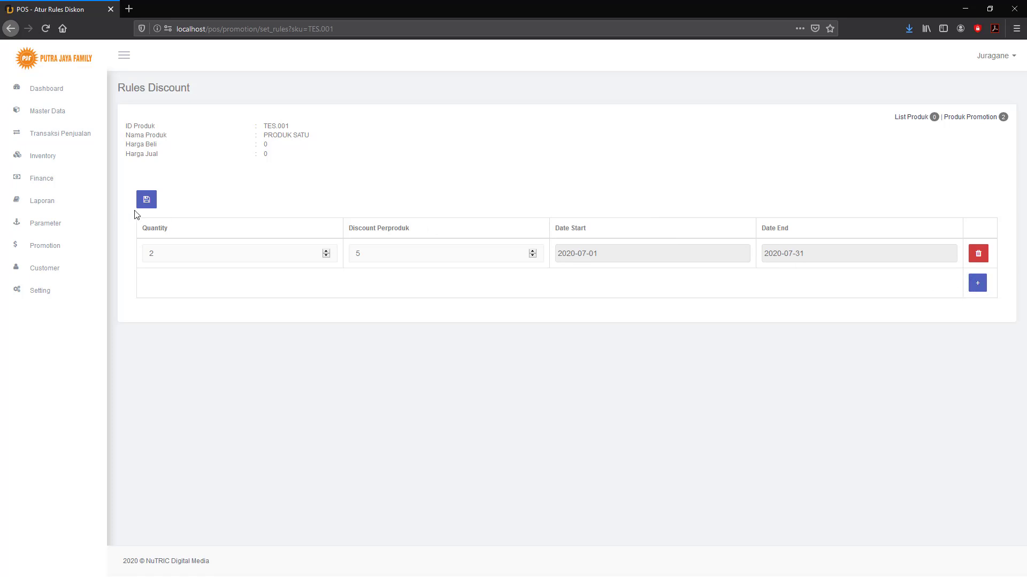
pyautogui.click(148, 204)
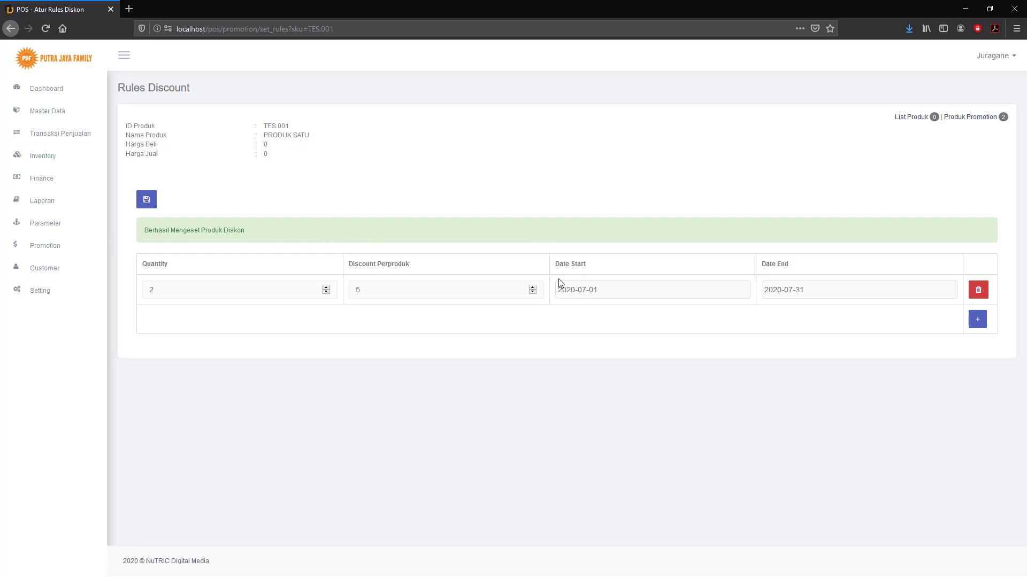
pyautogui.click(40, 231)
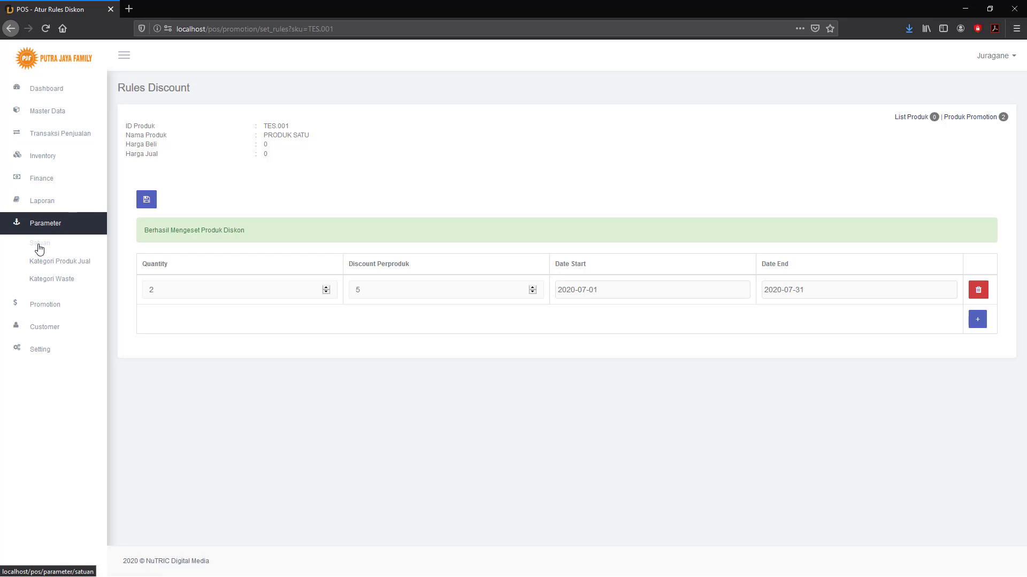
# Add a unit named Lusin to the Satuan list.
pyautogui.click(38, 245)
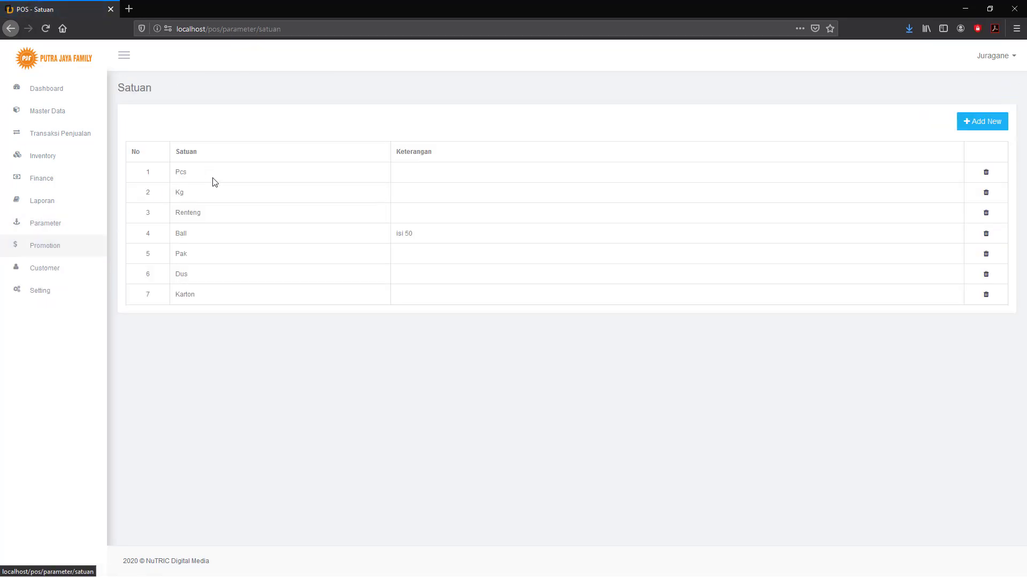
pyautogui.click(992, 123)
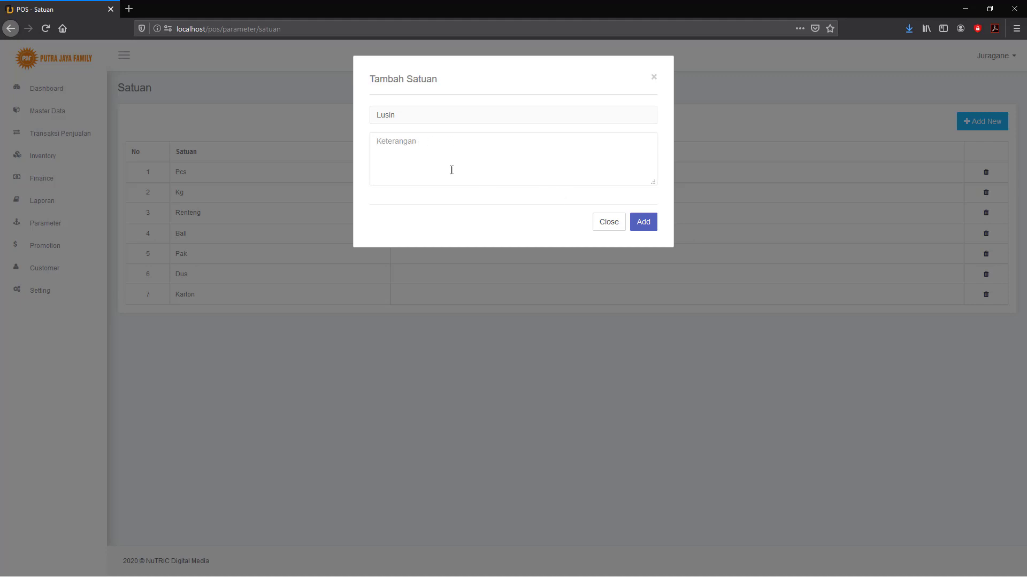
pyautogui.click(643, 222)
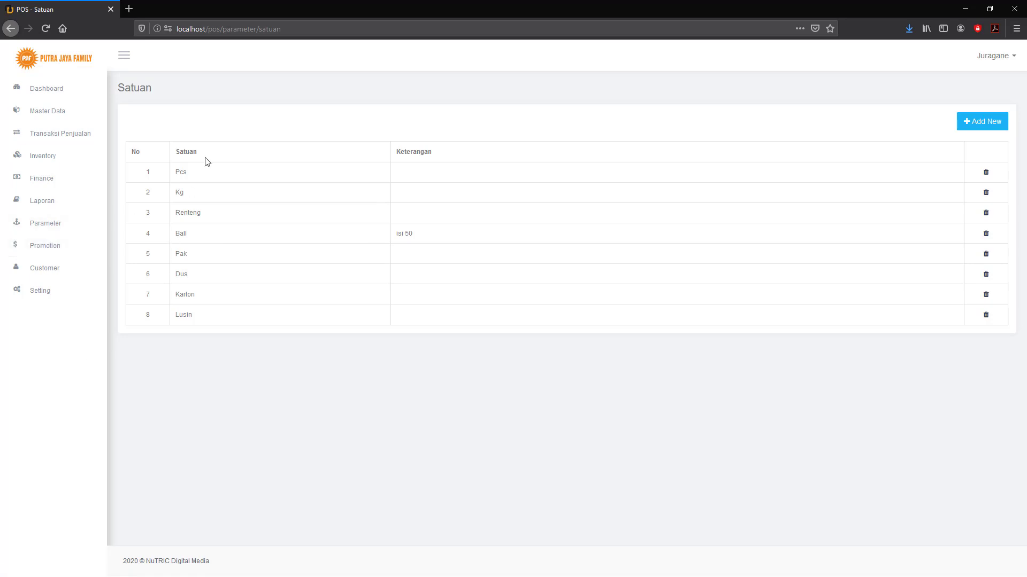
pyautogui.click(47, 227)
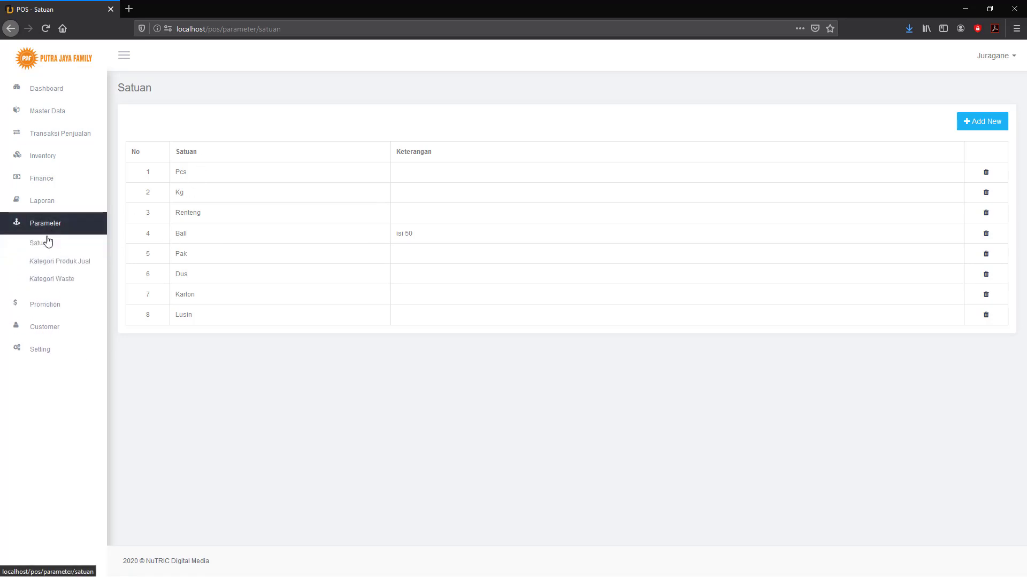
# Add Minyak as a new top-level product sales category.
pyautogui.click(43, 262)
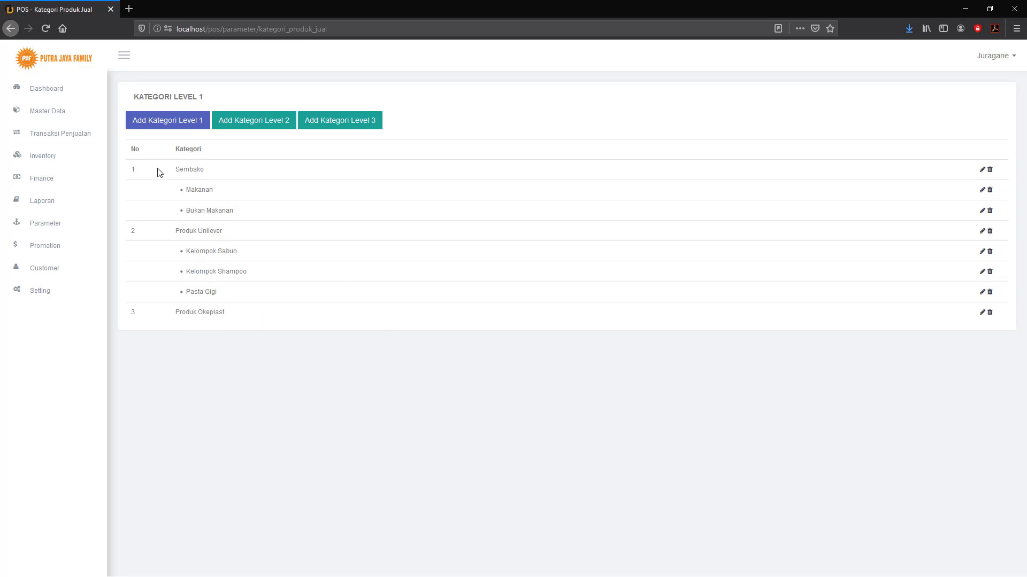
pyautogui.click(164, 121)
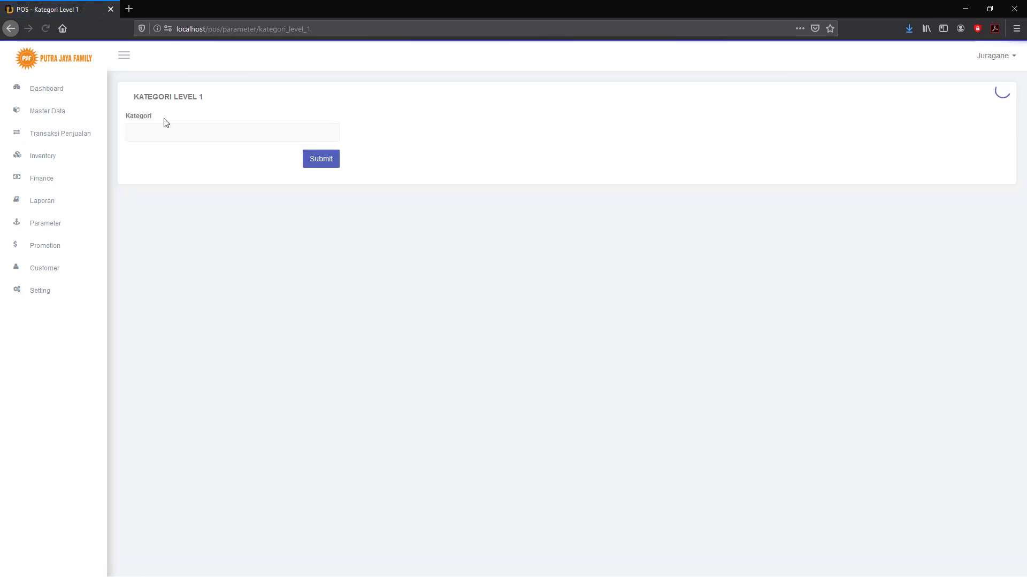
pyautogui.click(160, 131)
pyautogui.write('Miny')
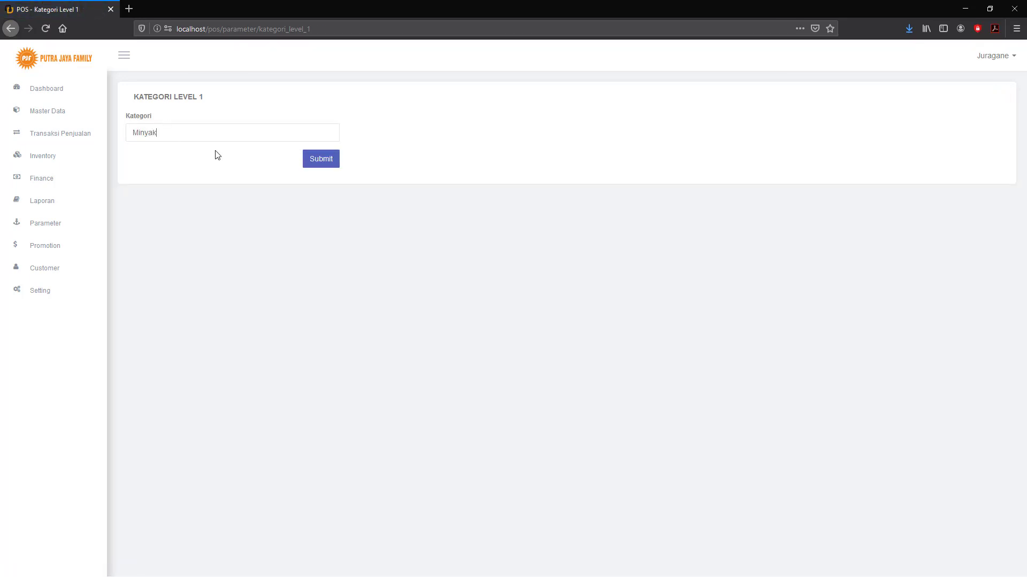
pyautogui.write('ak')
pyautogui.click(320, 163)
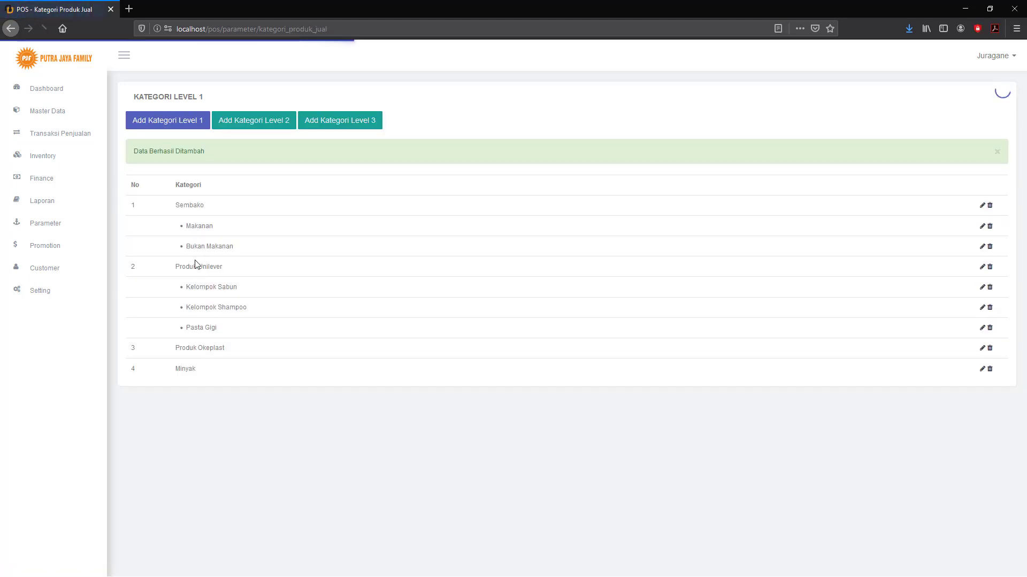
# Add Curah as a level-2 category under Minyak.
pyautogui.click(258, 128)
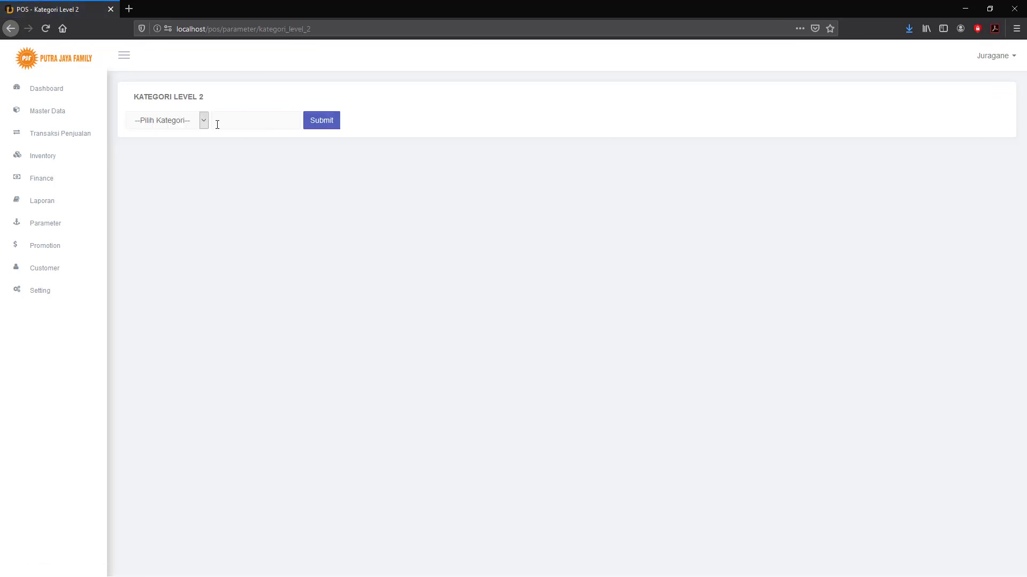
pyautogui.click(206, 124)
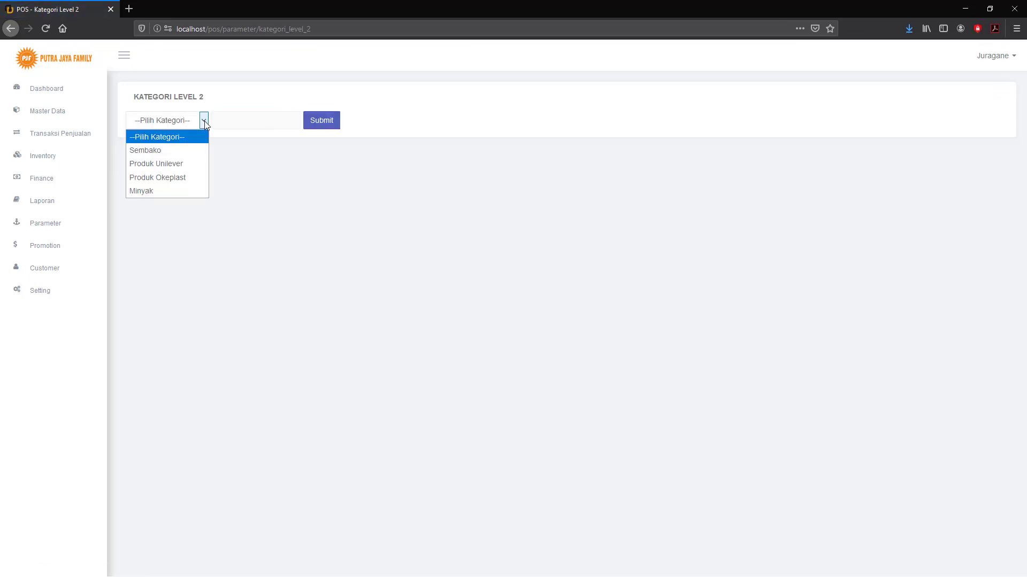
pyautogui.click(154, 190)
pyautogui.click(233, 116)
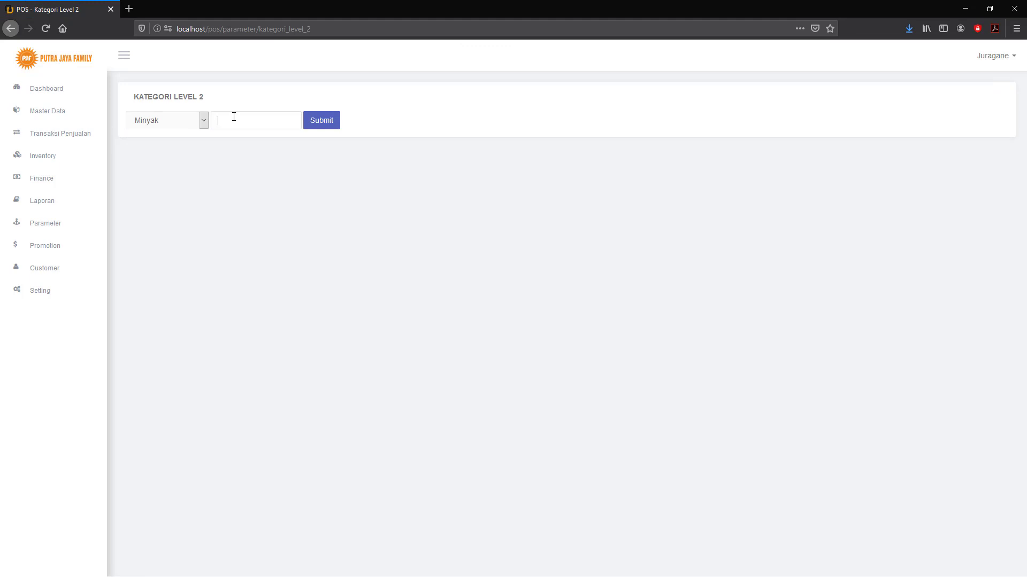
pyautogui.write('Curah')
pyautogui.click(329, 124)
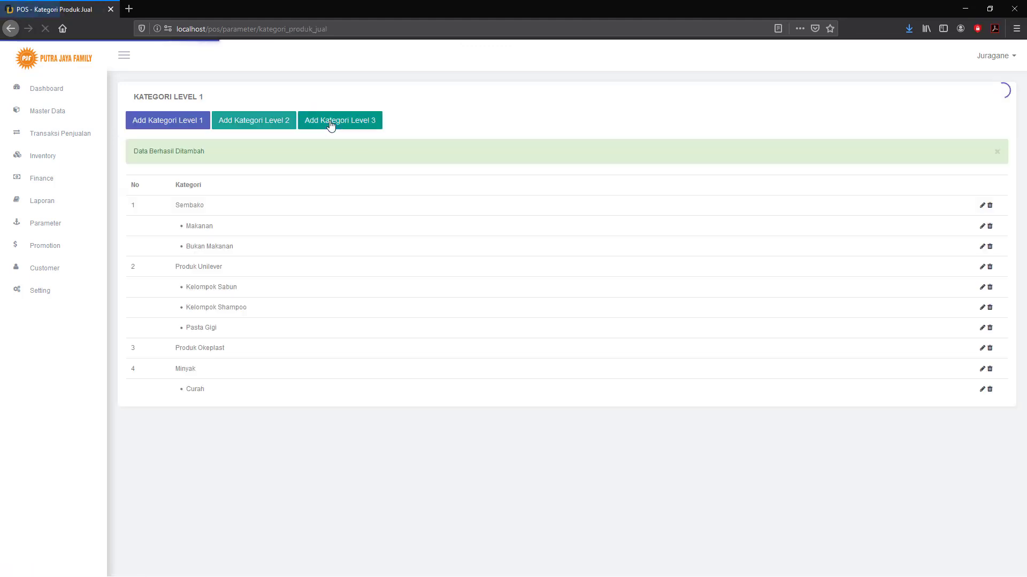
# Add Kemasan as a second level-2 category under Minyak.
pyautogui.click(248, 123)
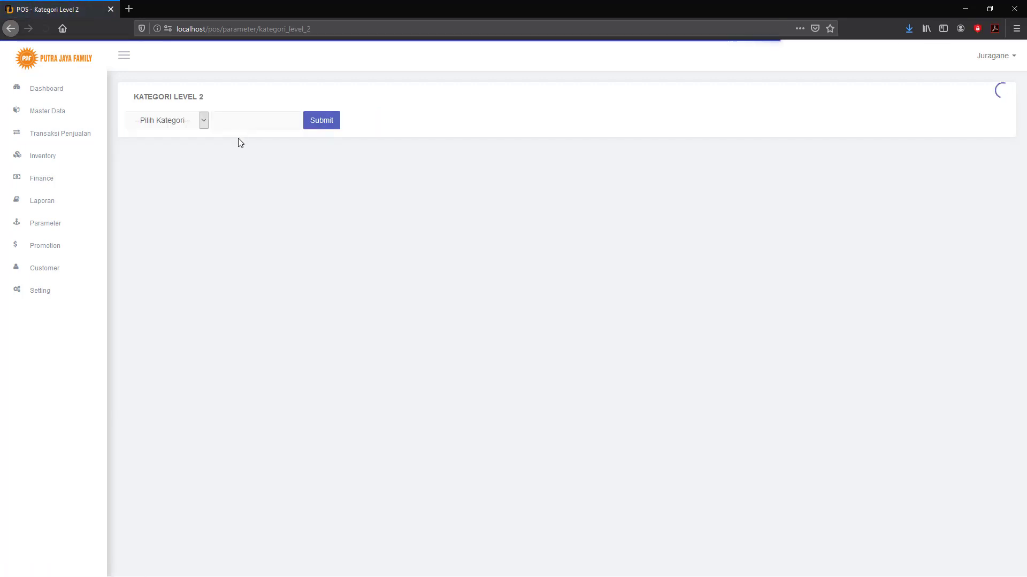
pyautogui.click(203, 122)
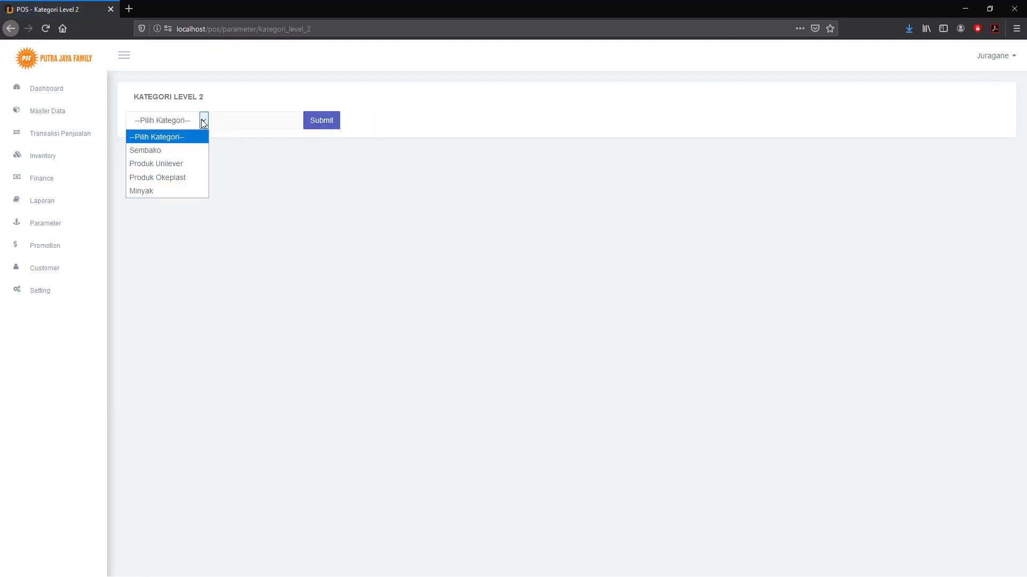
pyautogui.click(154, 191)
pyautogui.click(240, 121)
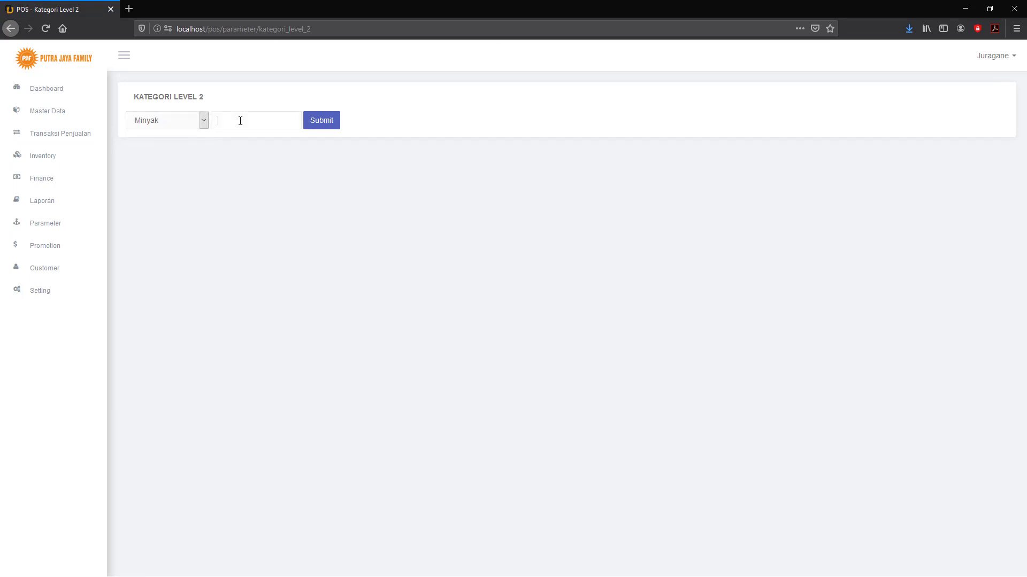
pyautogui.write('Kemasan')
pyautogui.click(324, 124)
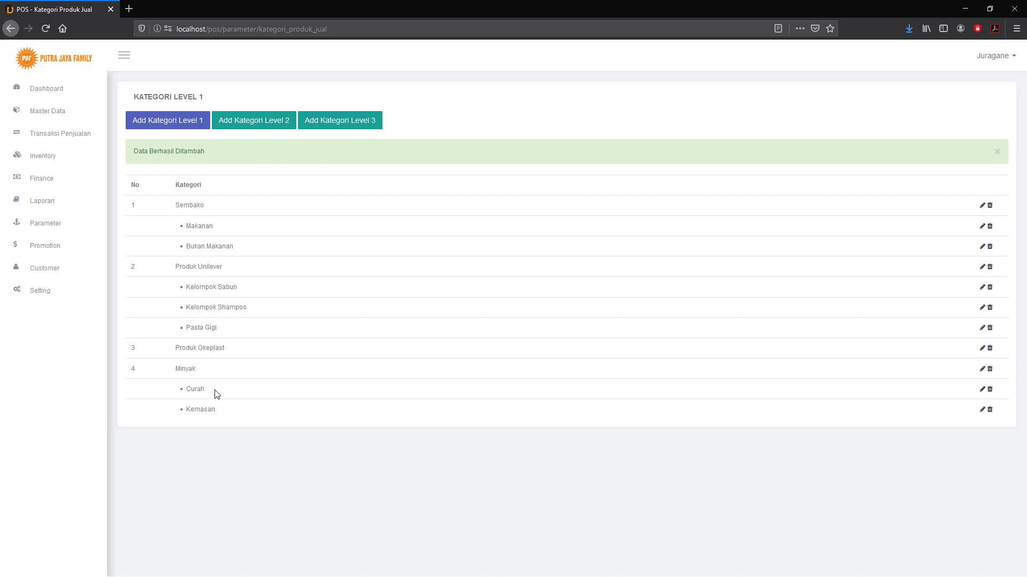
# Add 1/2kg as a level-3 category under Curah.
pyautogui.click(347, 122)
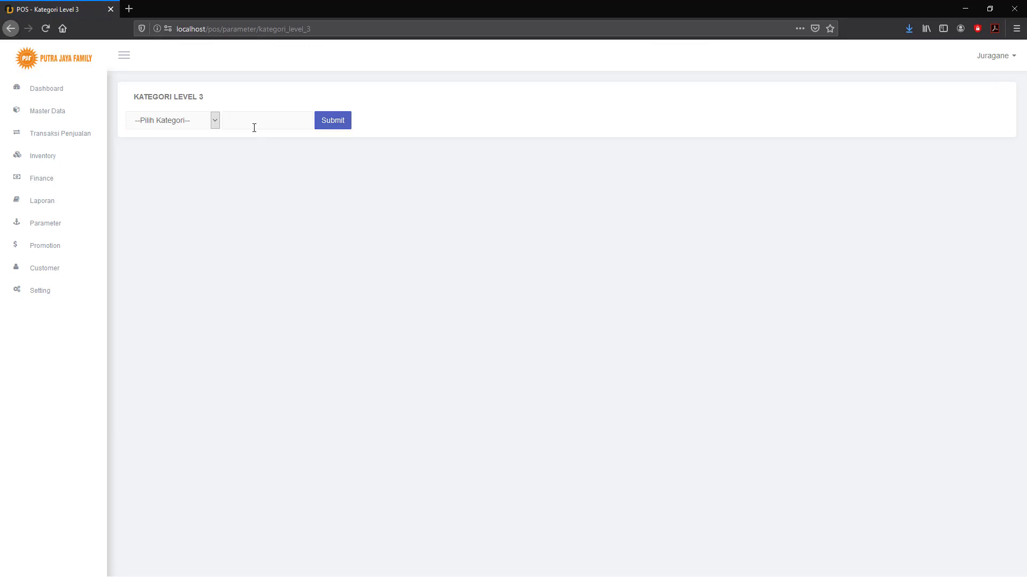
pyautogui.click(215, 122)
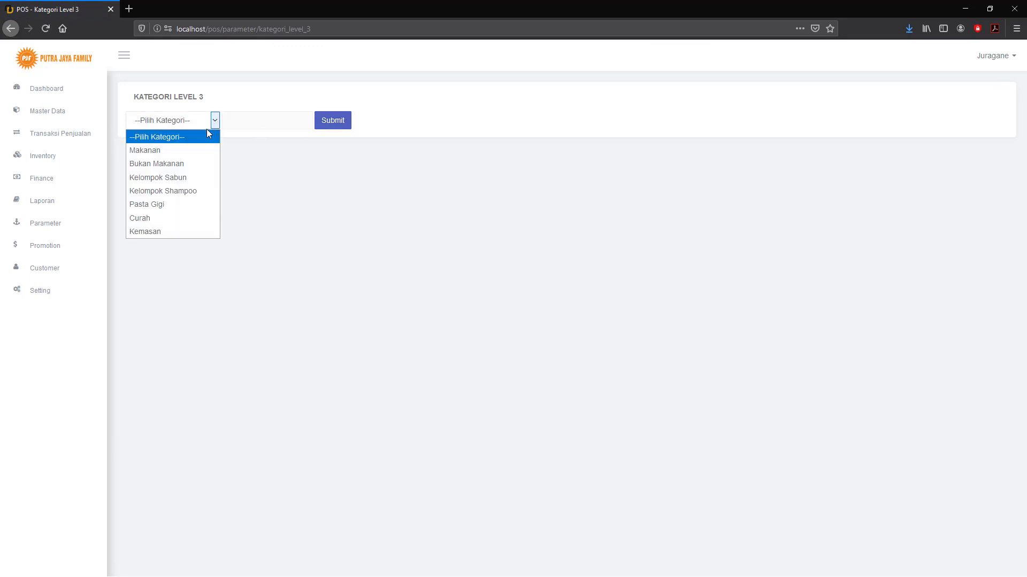
pyautogui.click(147, 219)
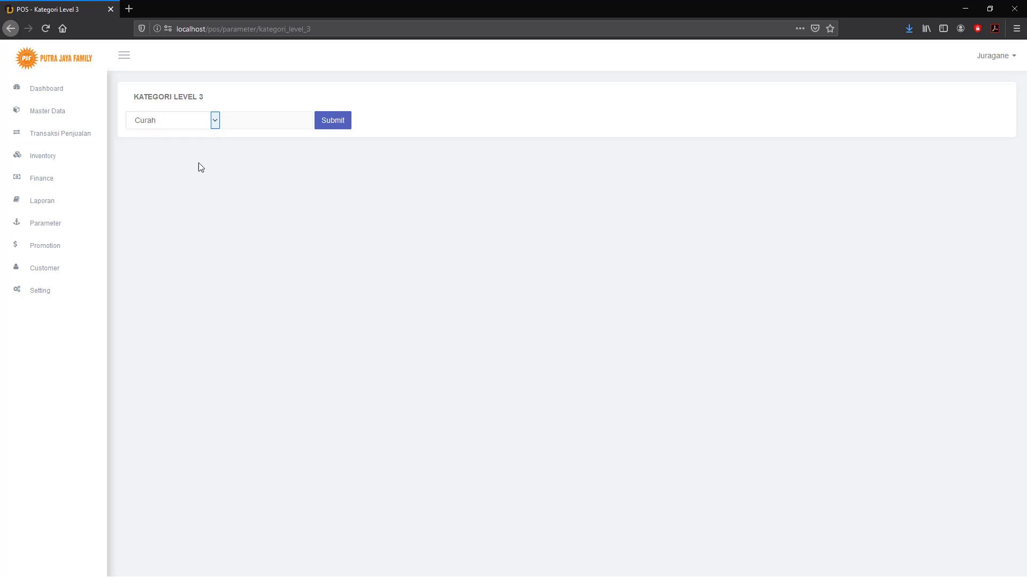
pyautogui.click(234, 121)
pyautogui.click(339, 123)
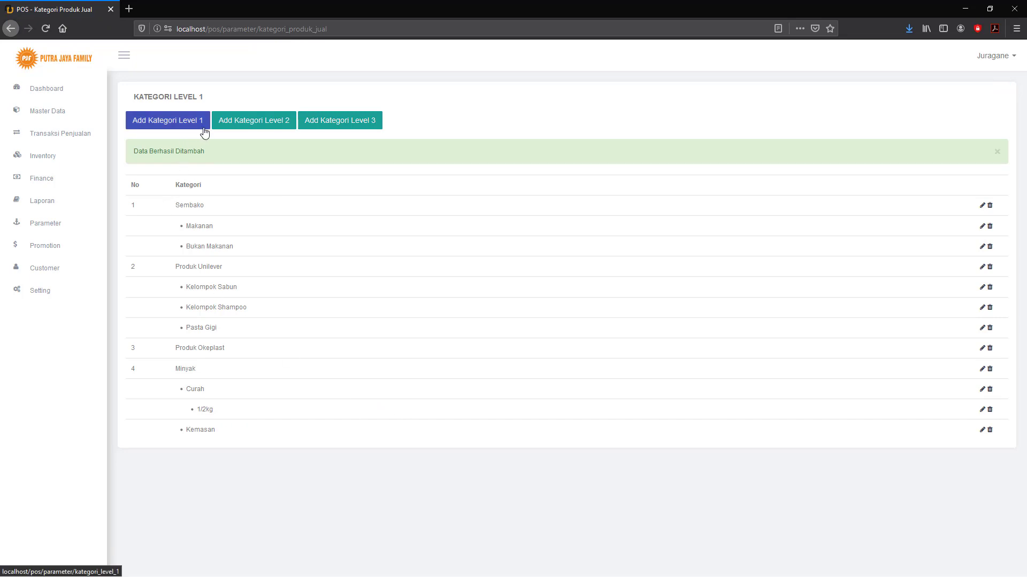
# Add 1/4kg as another level-3 category under Curah.
pyautogui.click(334, 124)
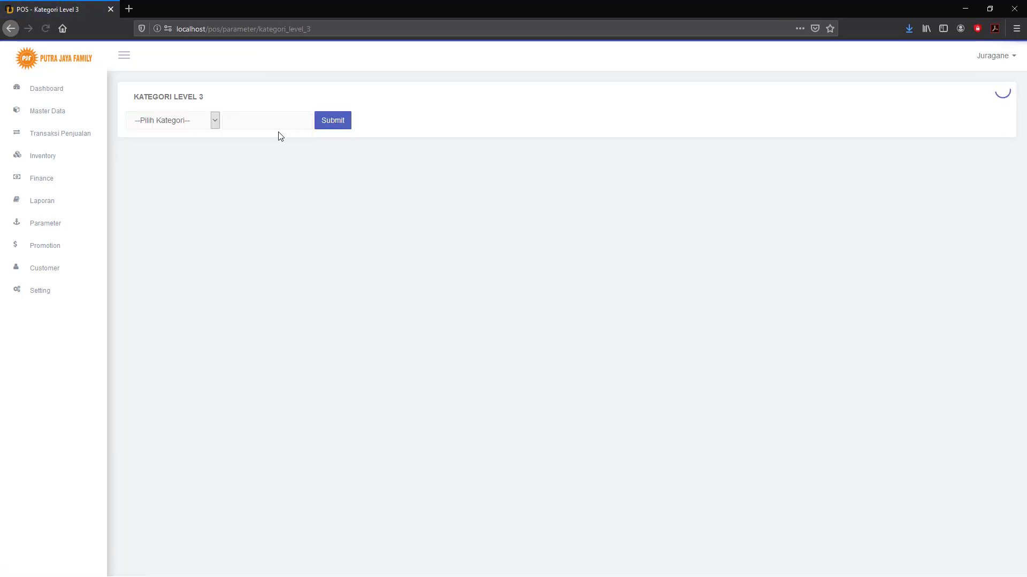
pyautogui.click(215, 121)
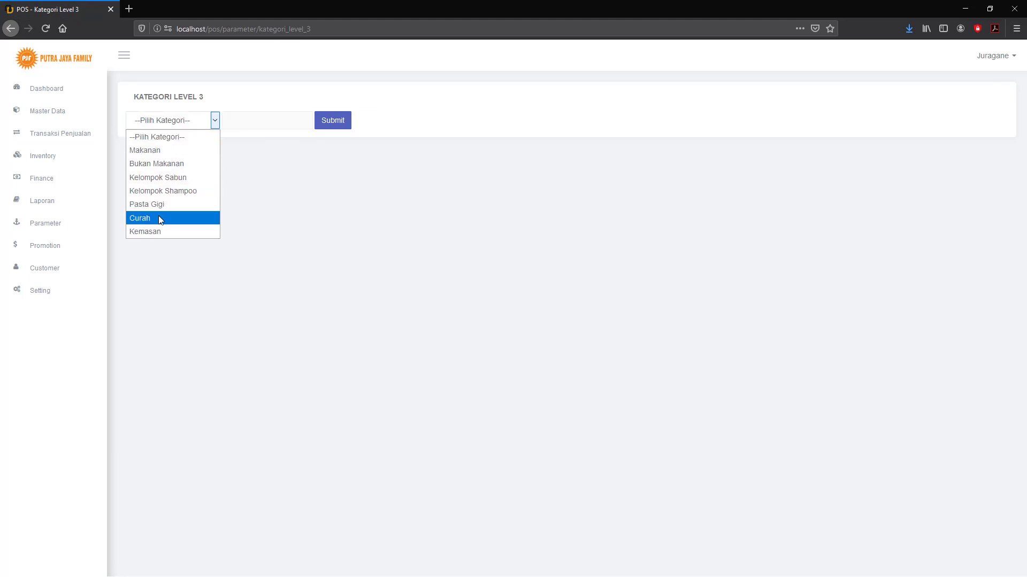
pyautogui.click(190, 218)
pyautogui.click(247, 116)
pyautogui.write('1/4kg')
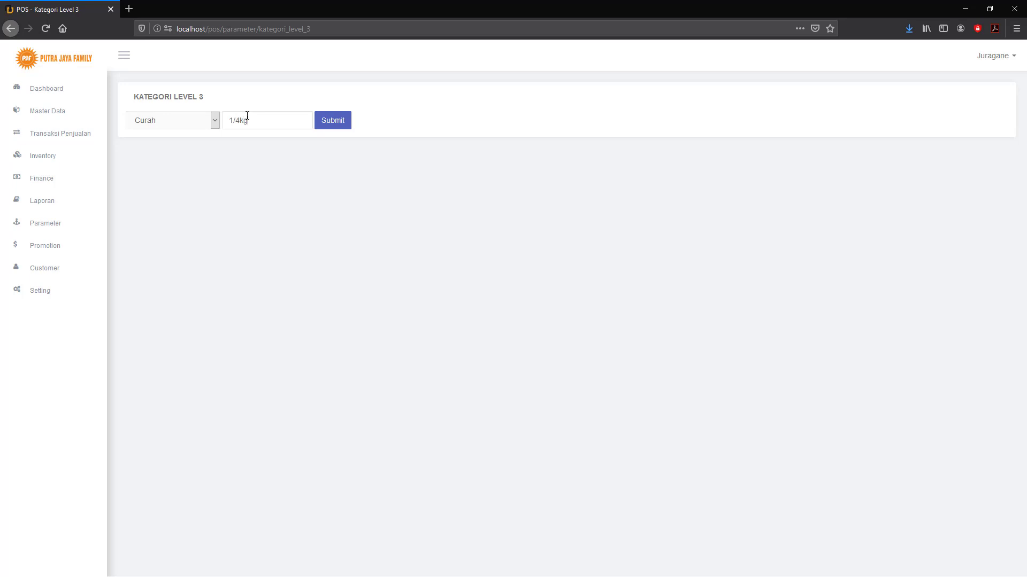
pyautogui.click(334, 126)
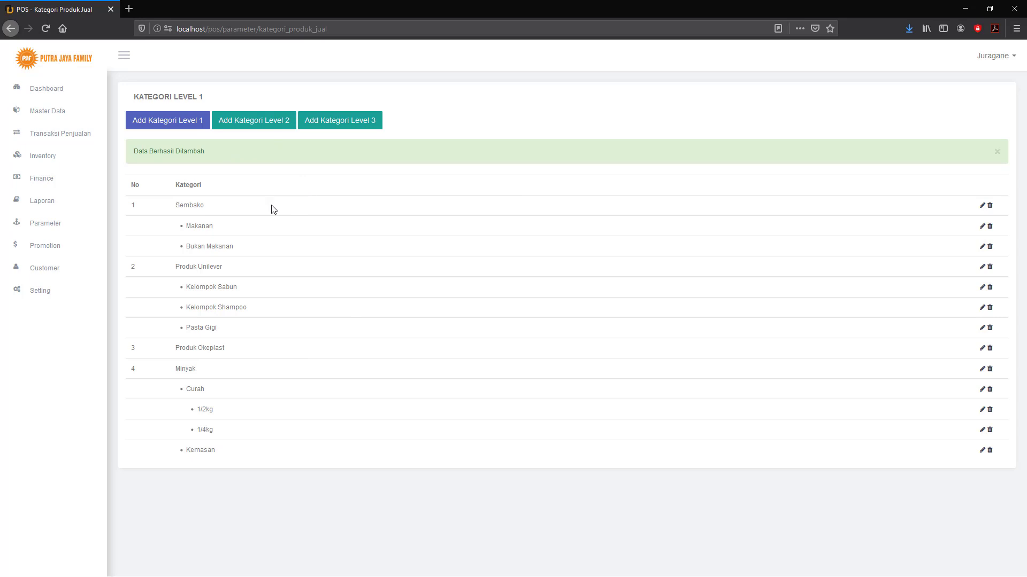
pyautogui.click(47, 227)
# Add 'Digunakan Sendiri' to the Kategori Waste list as a new waste category.
pyautogui.click(43, 281)
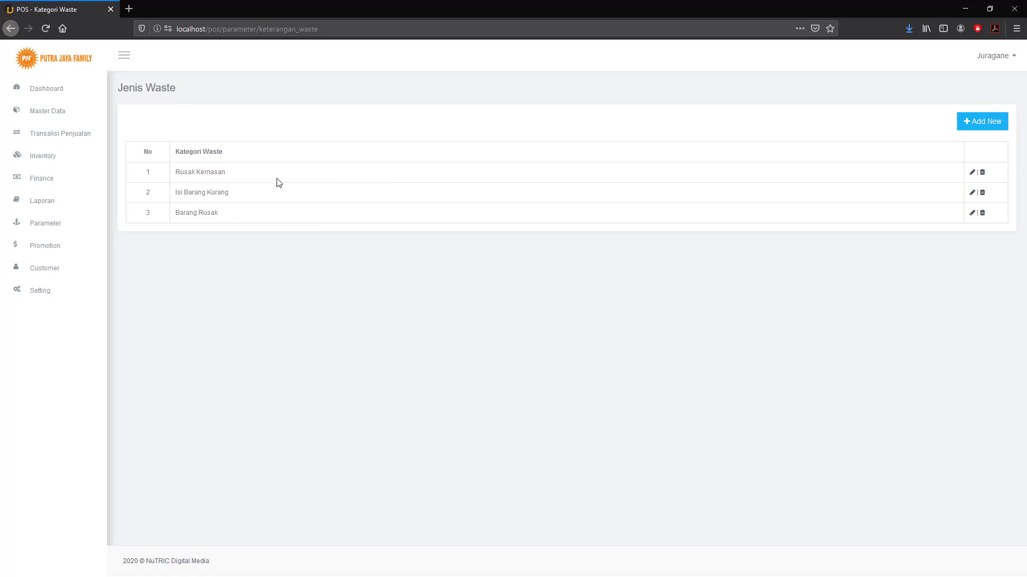
pyautogui.click(990, 122)
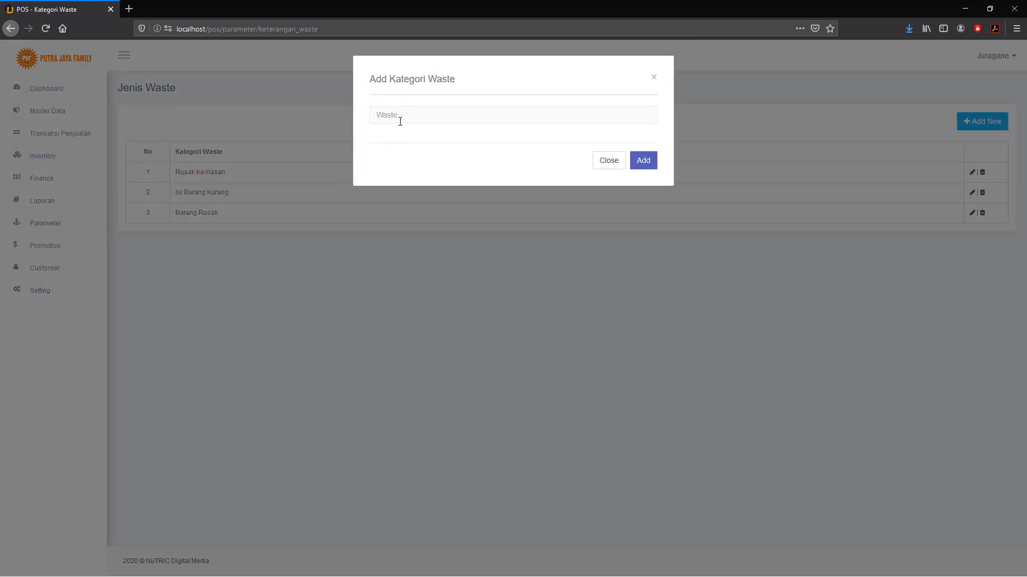
pyautogui.write('Digunakan Sendiri')
pyautogui.click(642, 162)
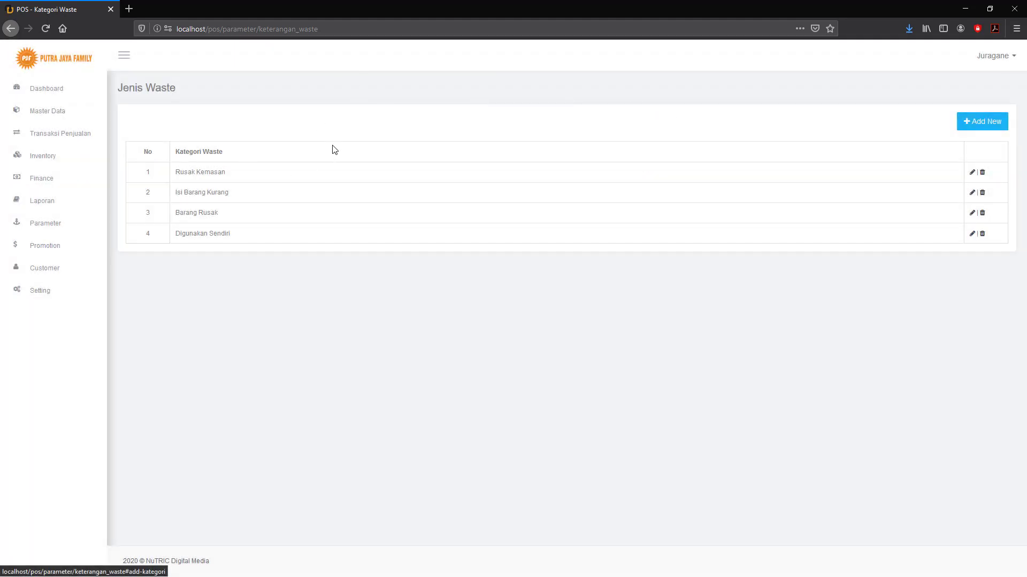
pyautogui.click(53, 227)
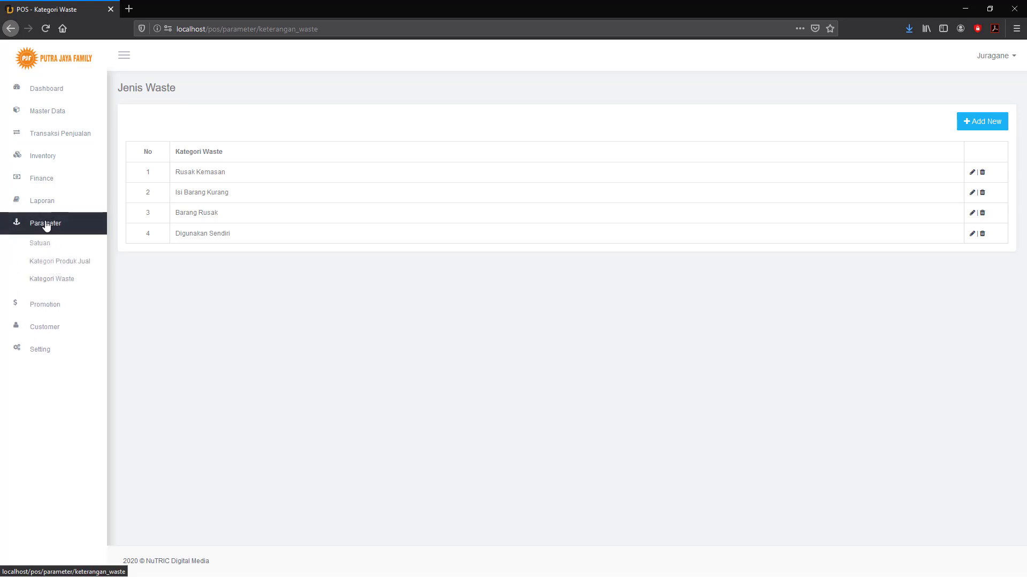
pyautogui.click(43, 201)
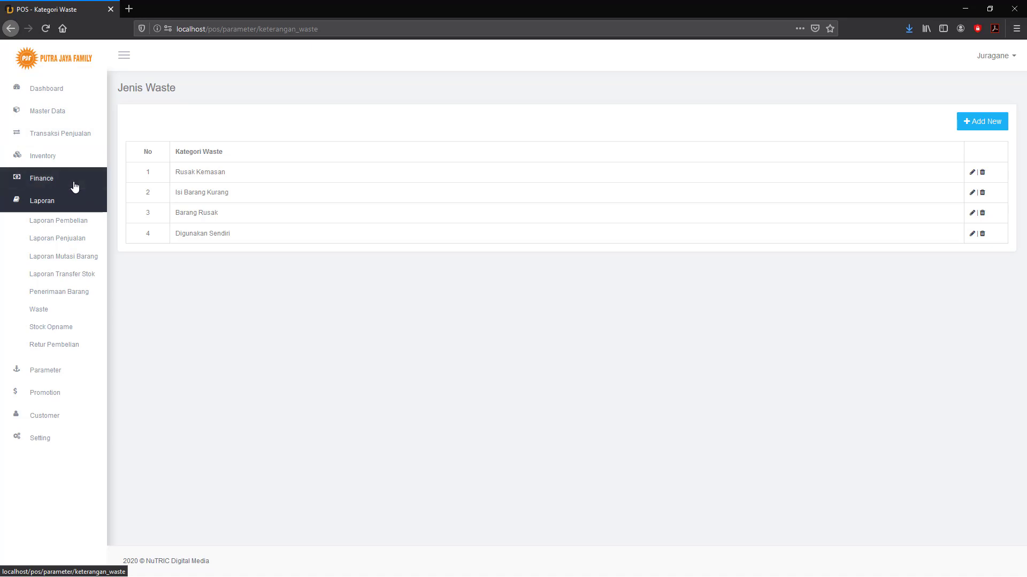
# Open the Purchase Order report from Laporan Pembelian and set Supplier to OKE MAGELANG.
pyautogui.click(48, 223)
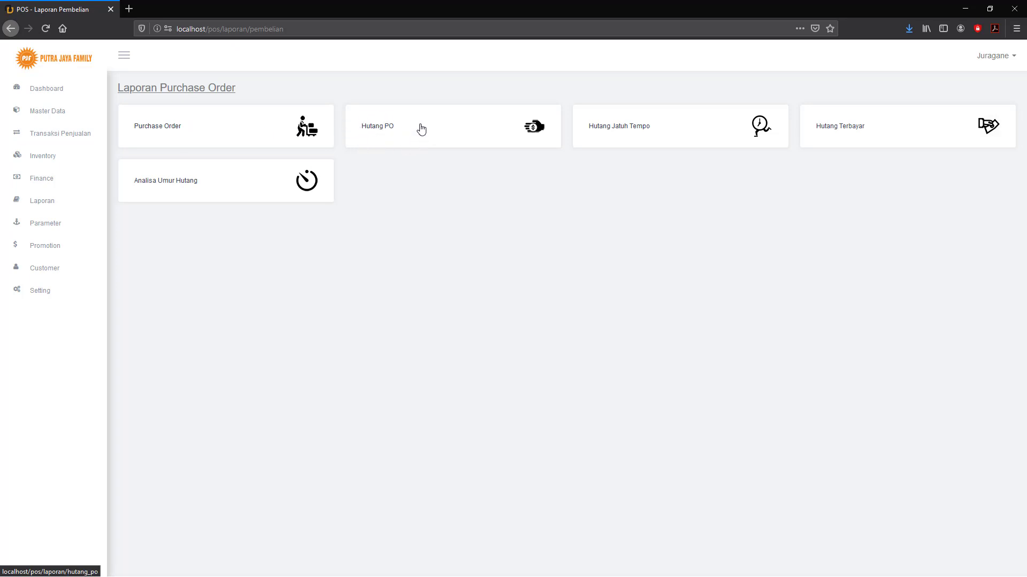
pyautogui.click(173, 130)
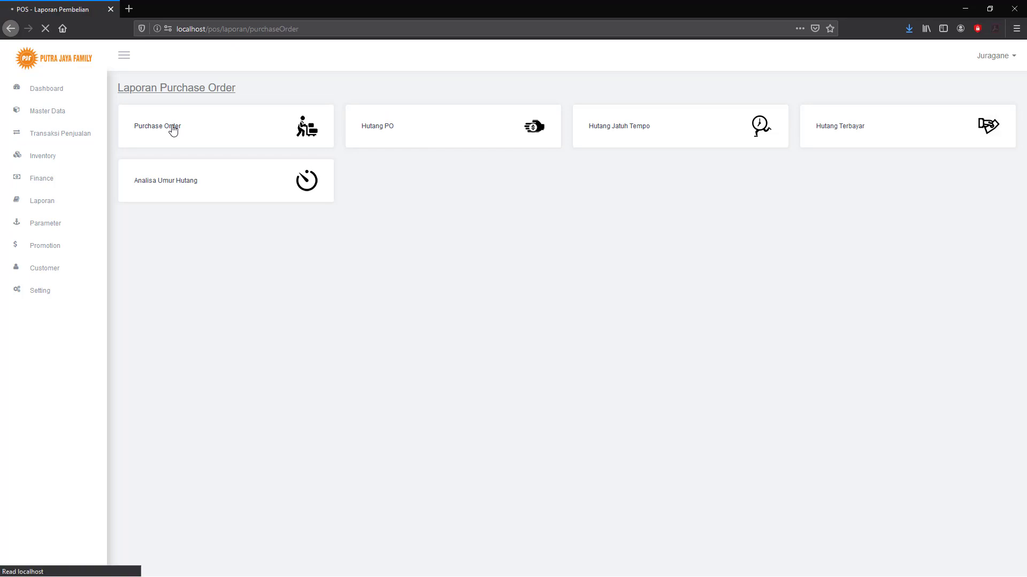
pyautogui.click(247, 223)
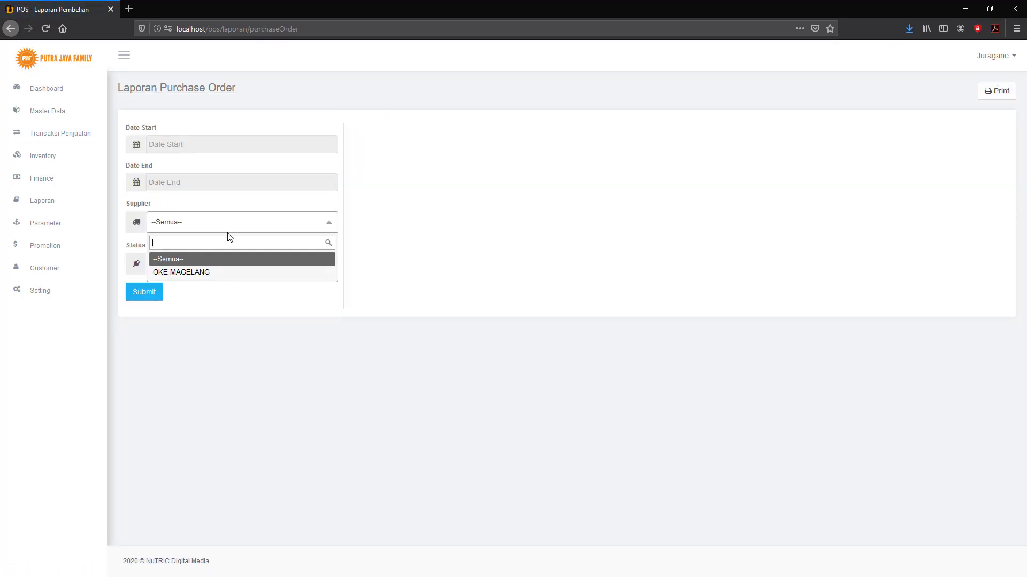
pyautogui.click(197, 273)
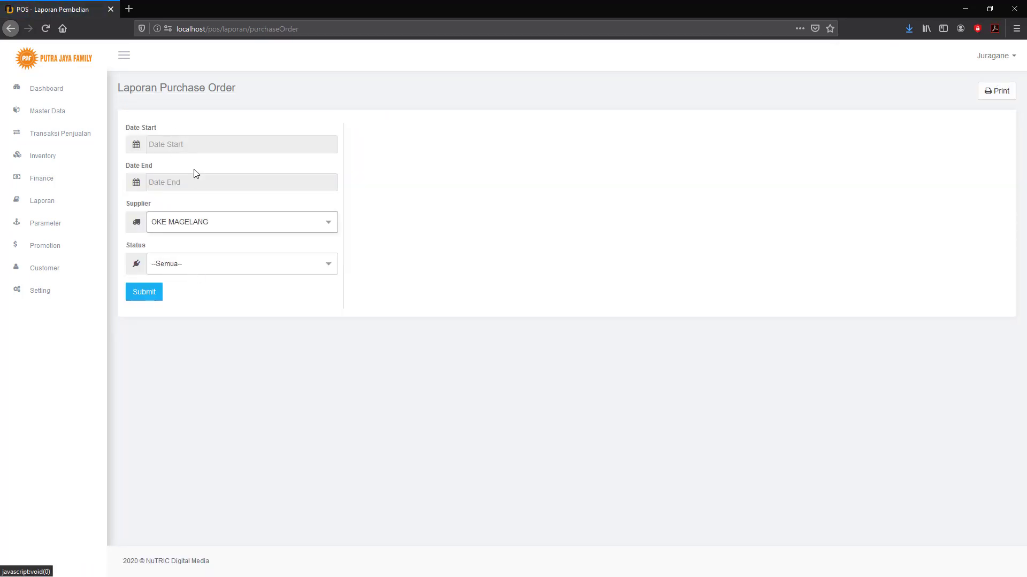
# Leave the start and end dates blank, keeping OKE MAGELANG as supplier.
pyautogui.click(213, 145)
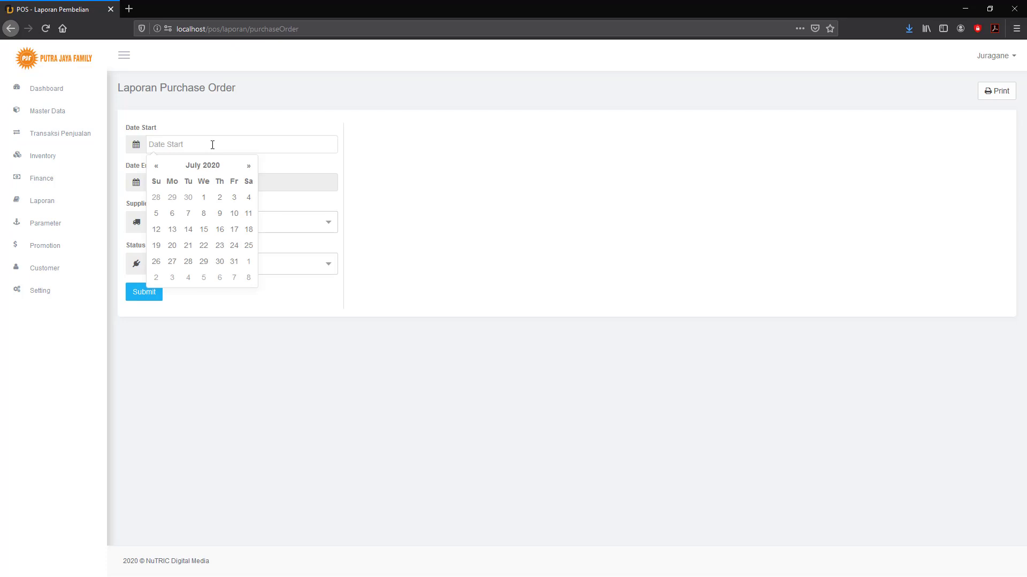
pyautogui.click(294, 184)
pyautogui.click(303, 230)
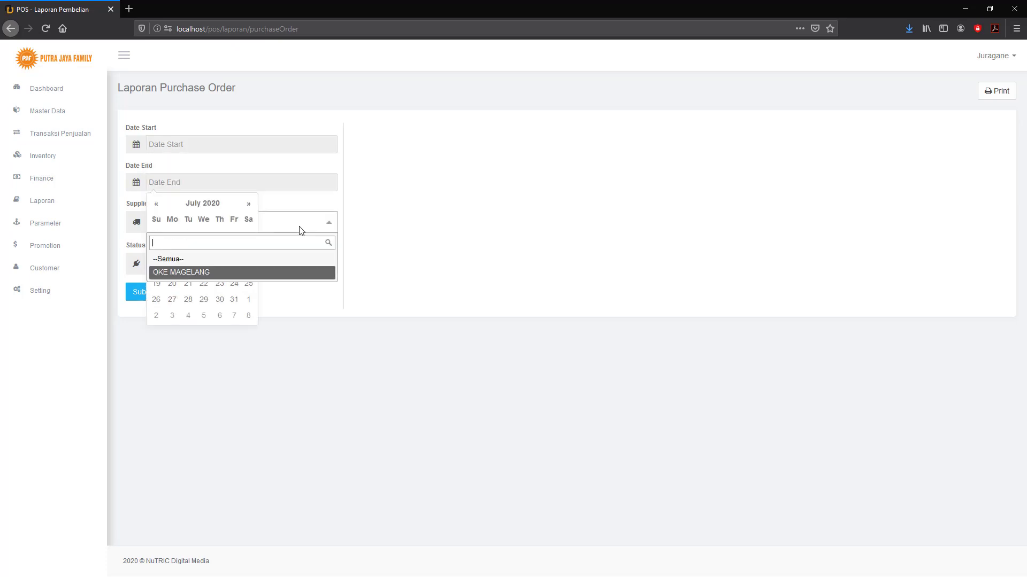
pyautogui.click(407, 237)
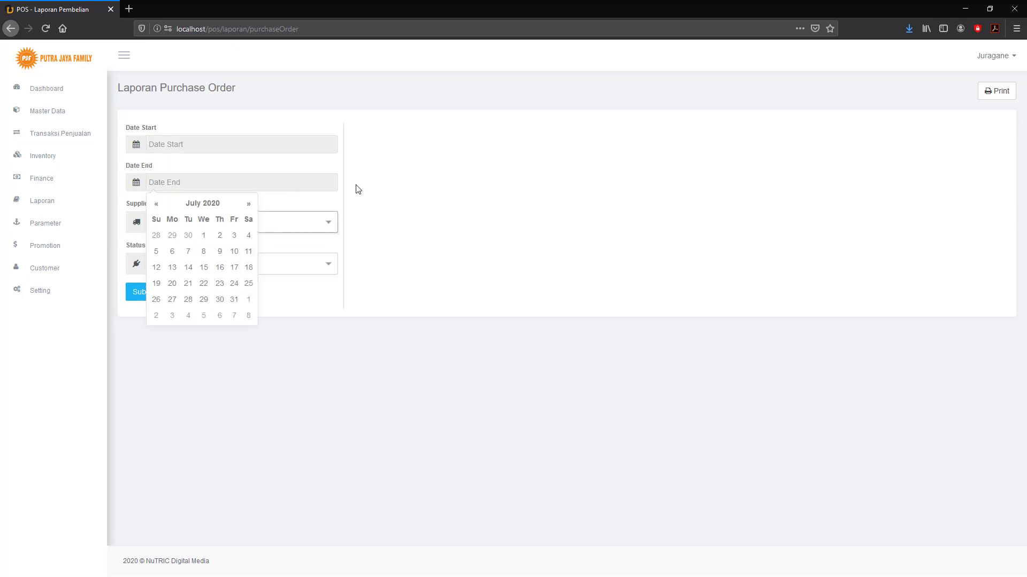
pyautogui.click(309, 183)
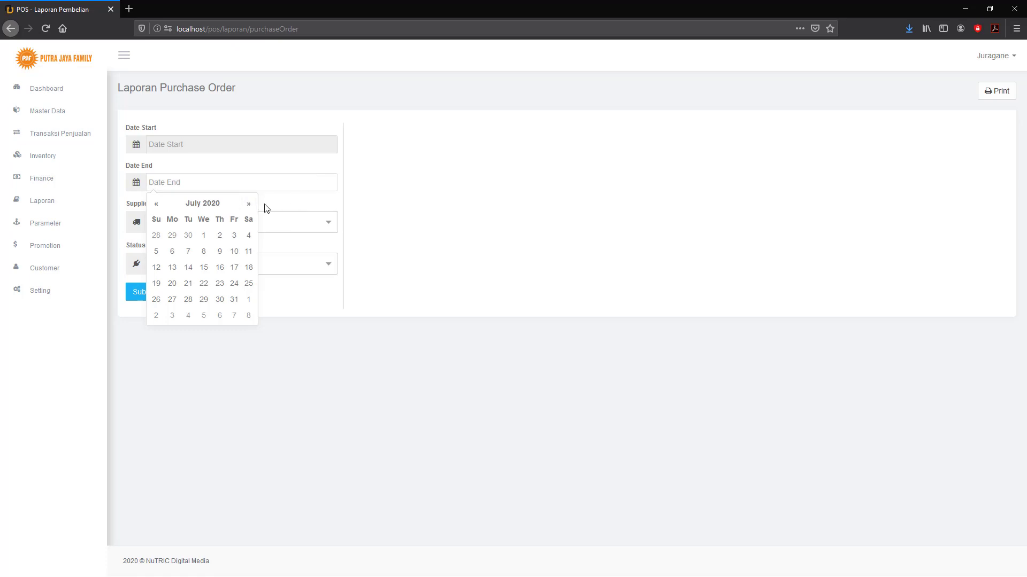
pyautogui.click(284, 205)
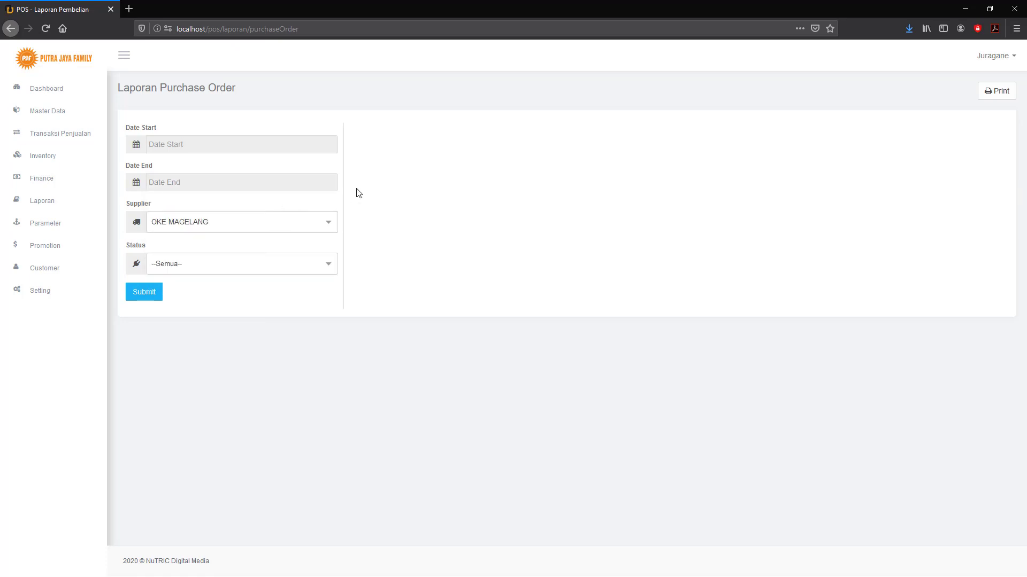
pyautogui.click(261, 223)
pyautogui.click(261, 224)
# Leave the order Status filter at --Semua--.
pyautogui.click(215, 270)
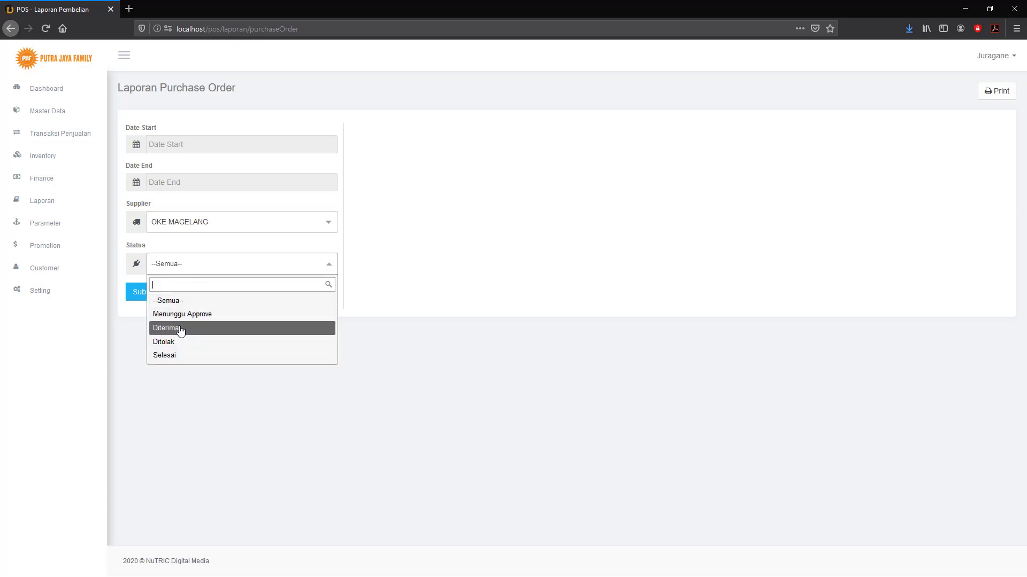
pyautogui.click(461, 367)
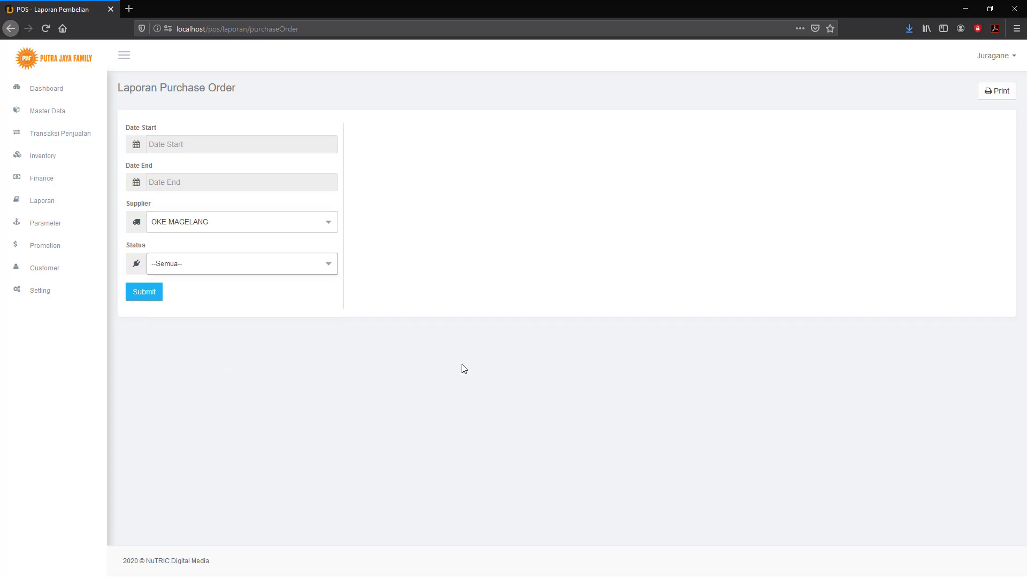
pyautogui.click(248, 266)
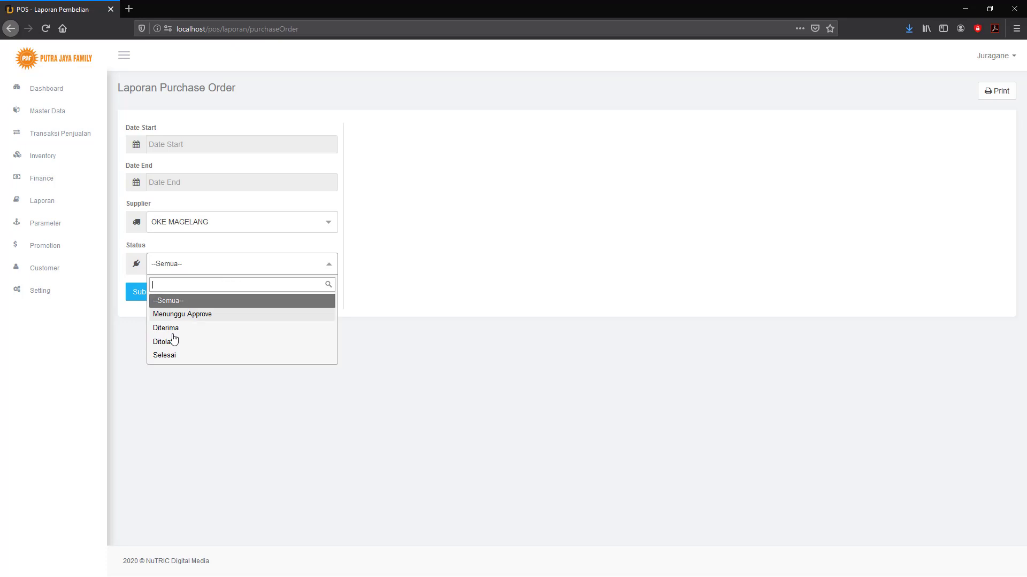
pyautogui.click(514, 372)
pyautogui.click(45, 199)
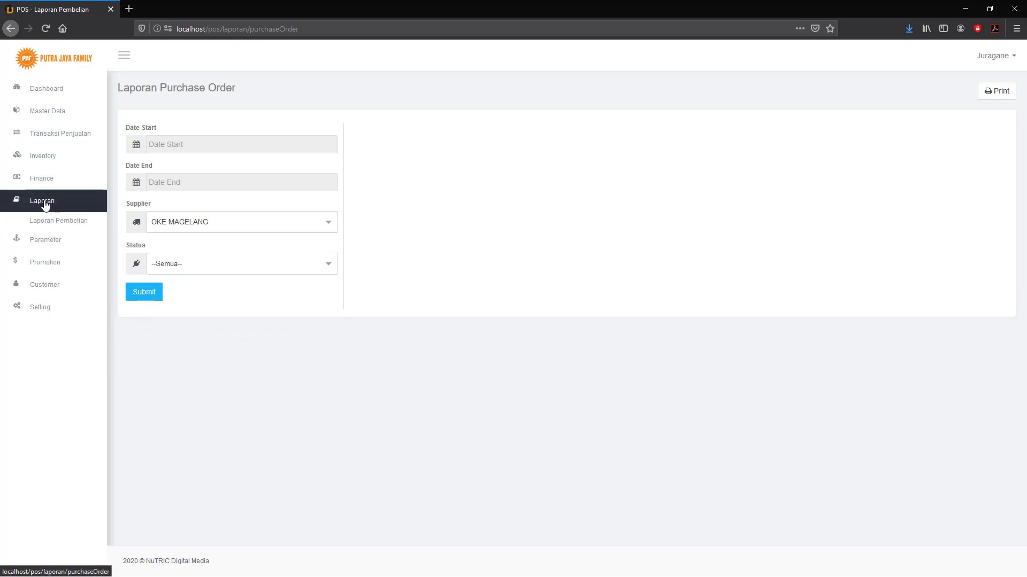
# Open Analisa Umur Hutang from Laporan Pembelian to see the OKE MAGELANG order due 26 July 2020.
pyautogui.click(52, 222)
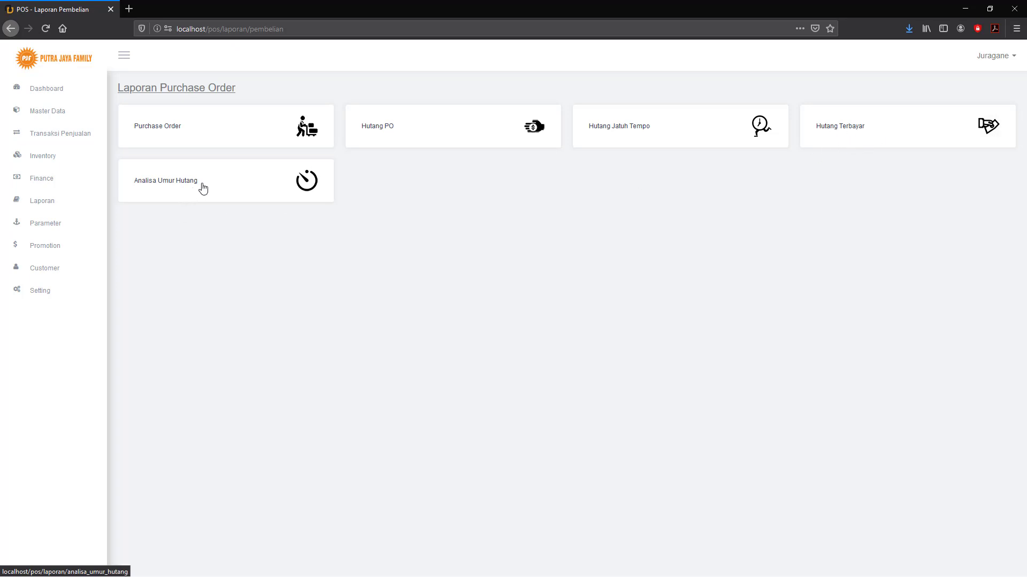
pyautogui.click(175, 181)
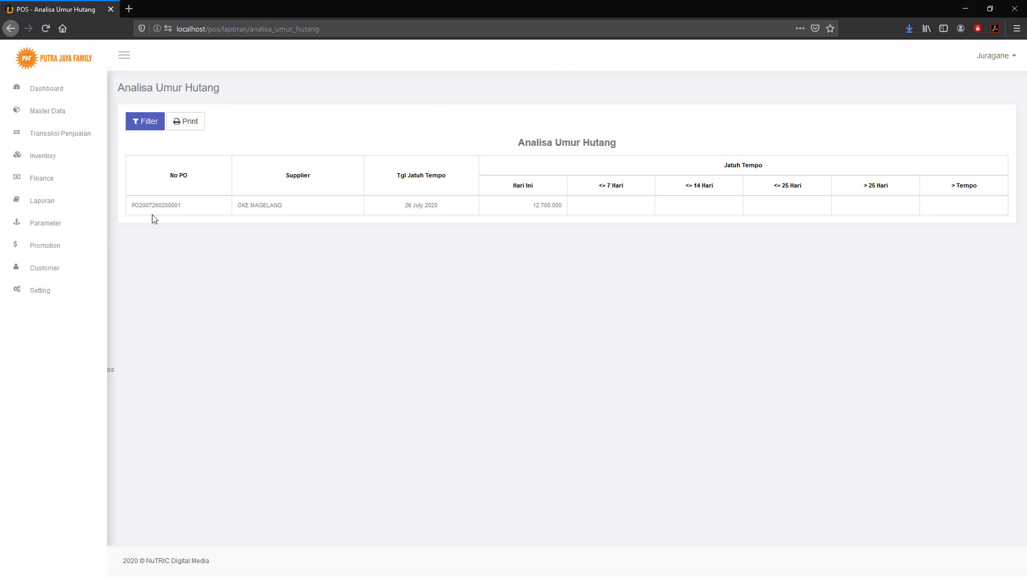
# Open Laporan Penjualan from the sidebar's Laporan menu.
pyautogui.click(47, 207)
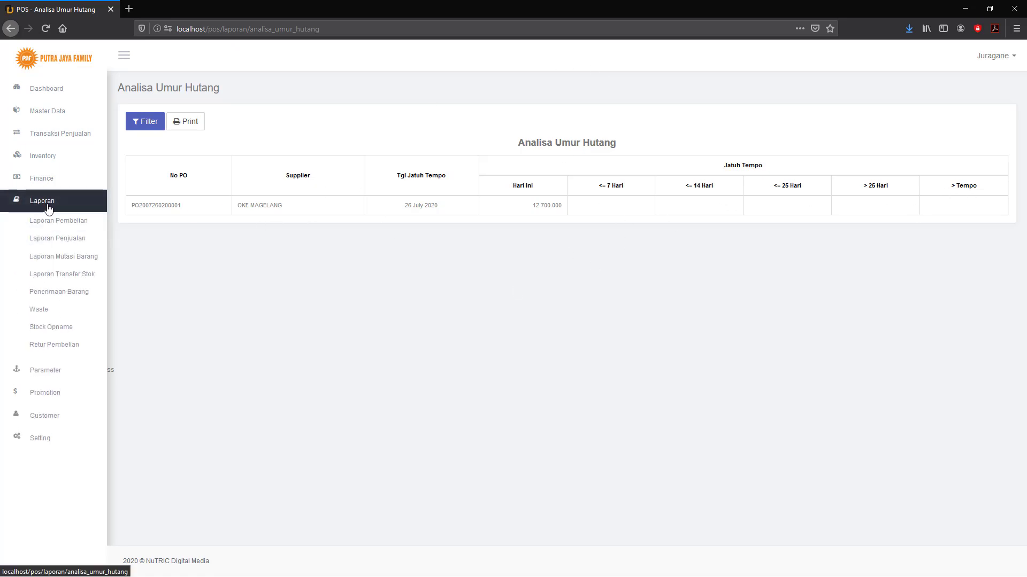
pyautogui.click(45, 244)
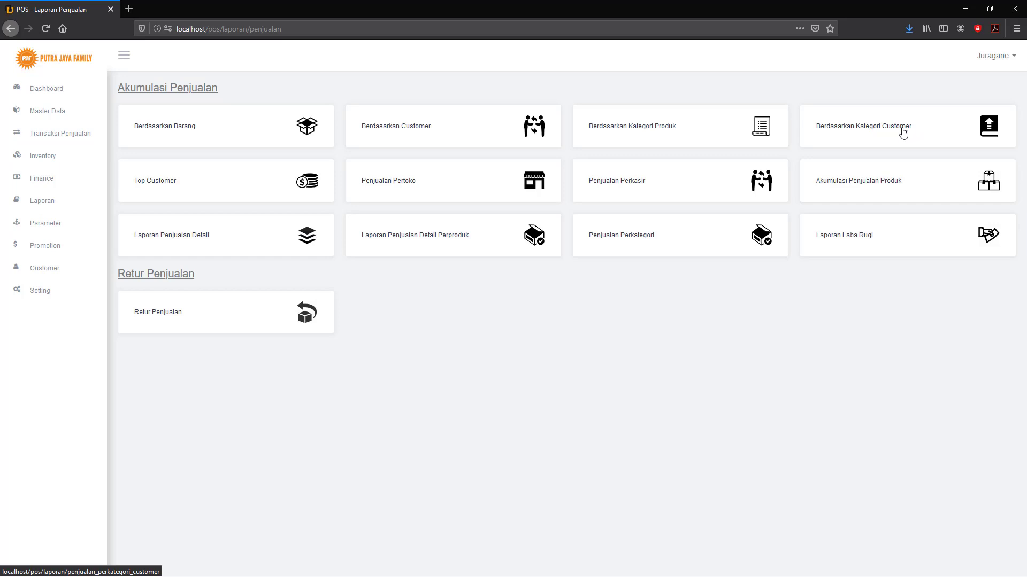
pyautogui.click(848, 131)
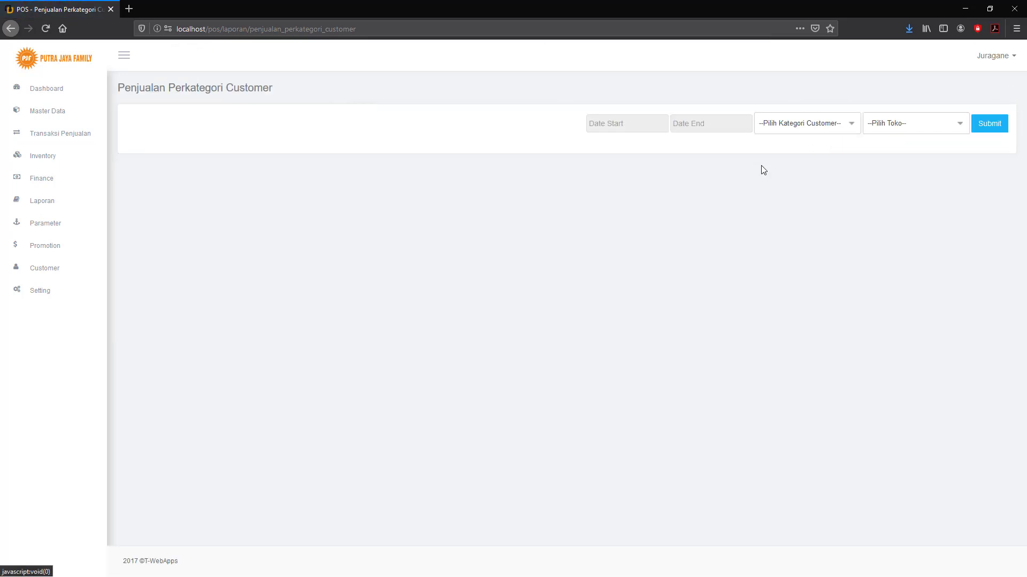
pyautogui.click(853, 133)
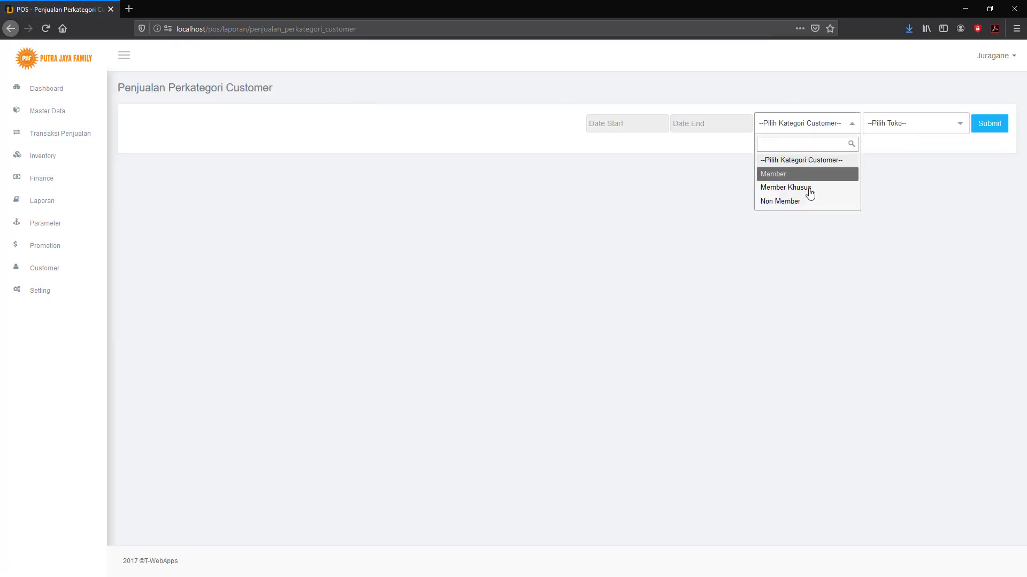
pyautogui.click(910, 133)
pyautogui.click(910, 132)
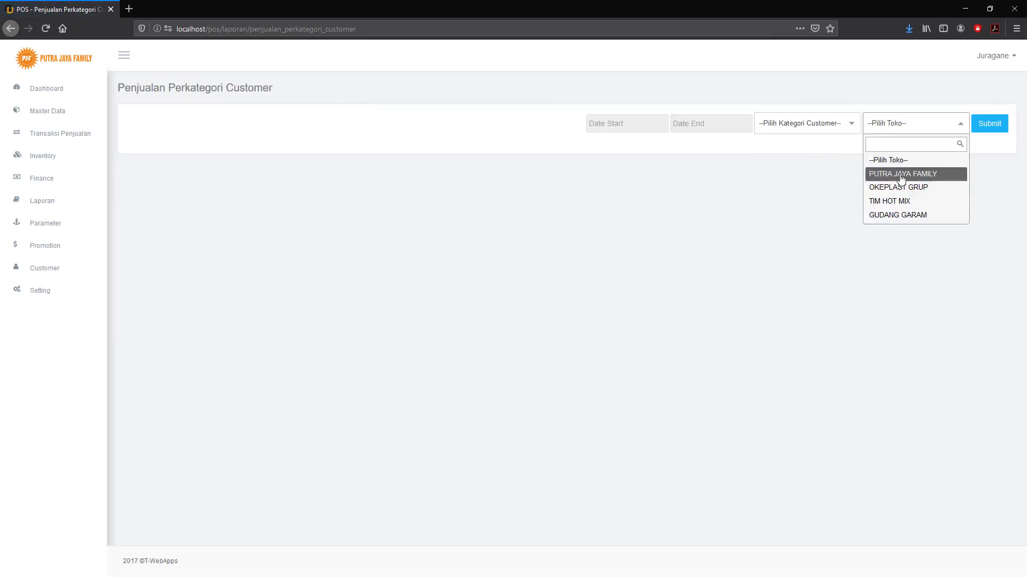
pyautogui.click(681, 187)
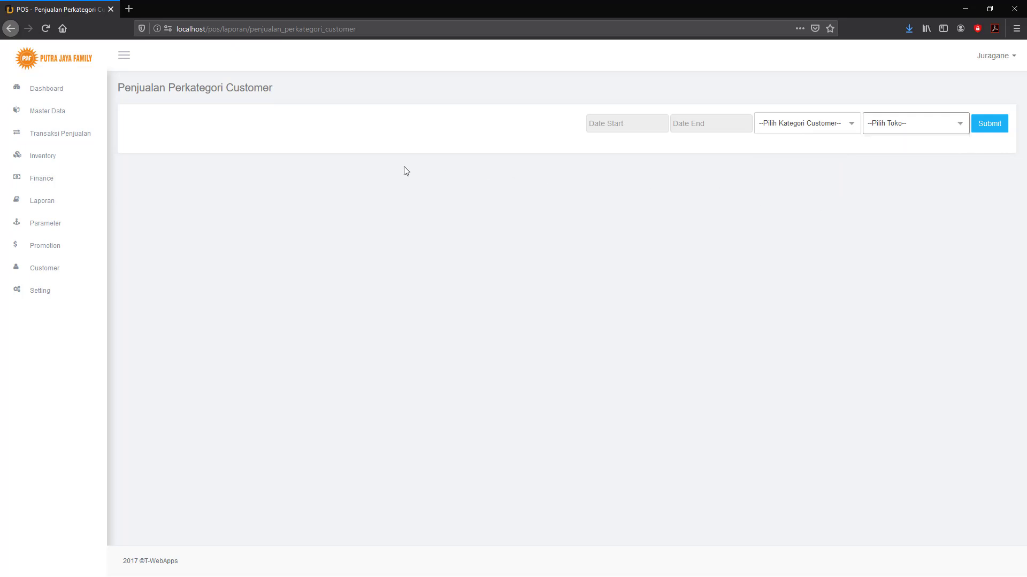
pyautogui.click(10, 28)
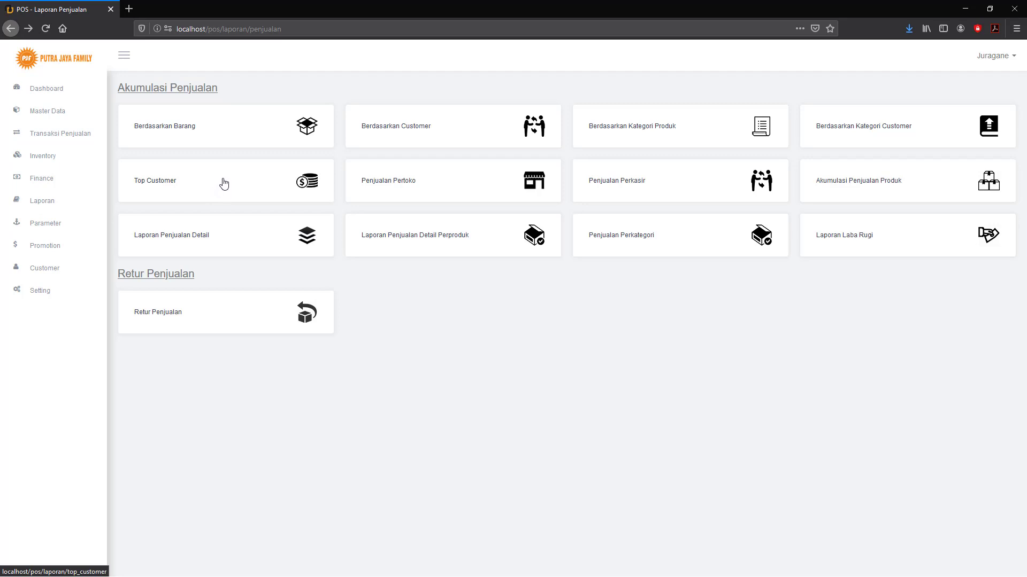
pyautogui.click(386, 184)
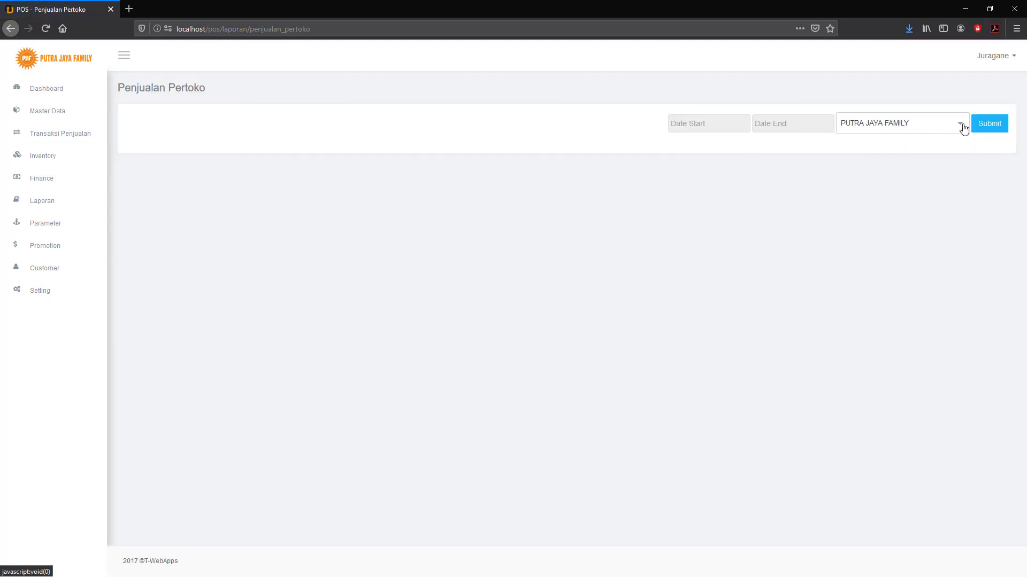
pyautogui.click(955, 129)
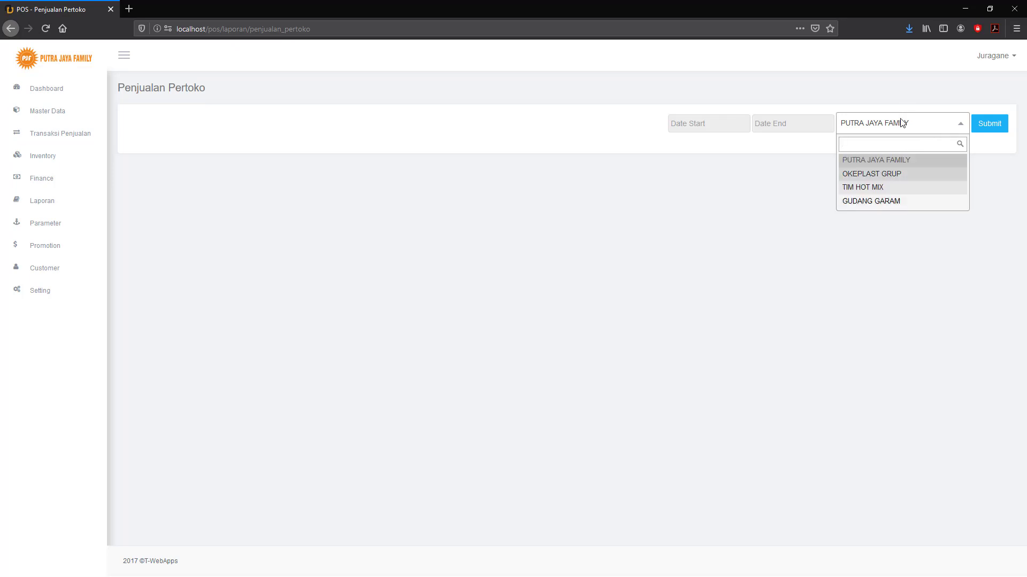
pyautogui.click(796, 209)
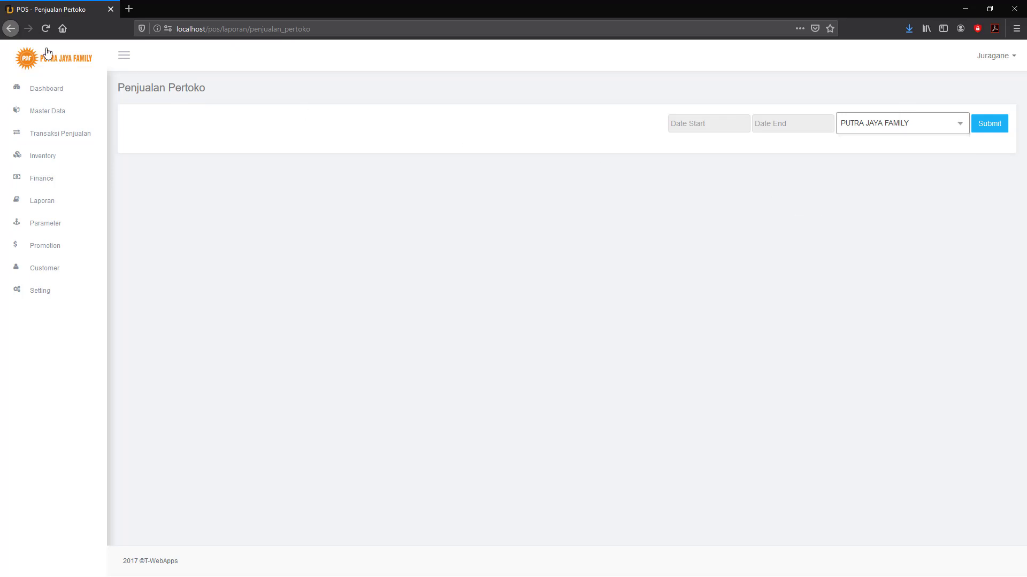
pyautogui.click(11, 29)
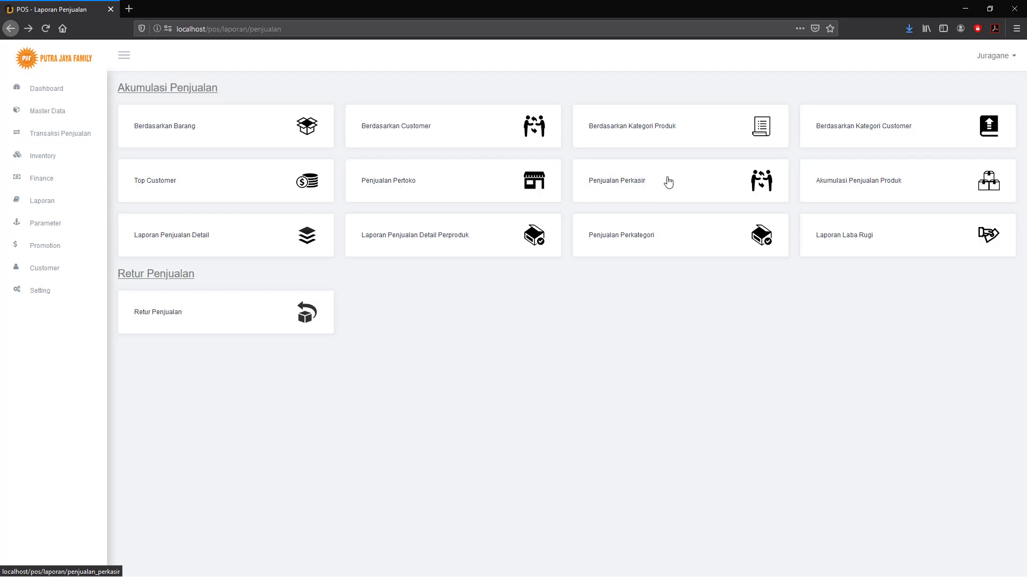
pyautogui.click(628, 188)
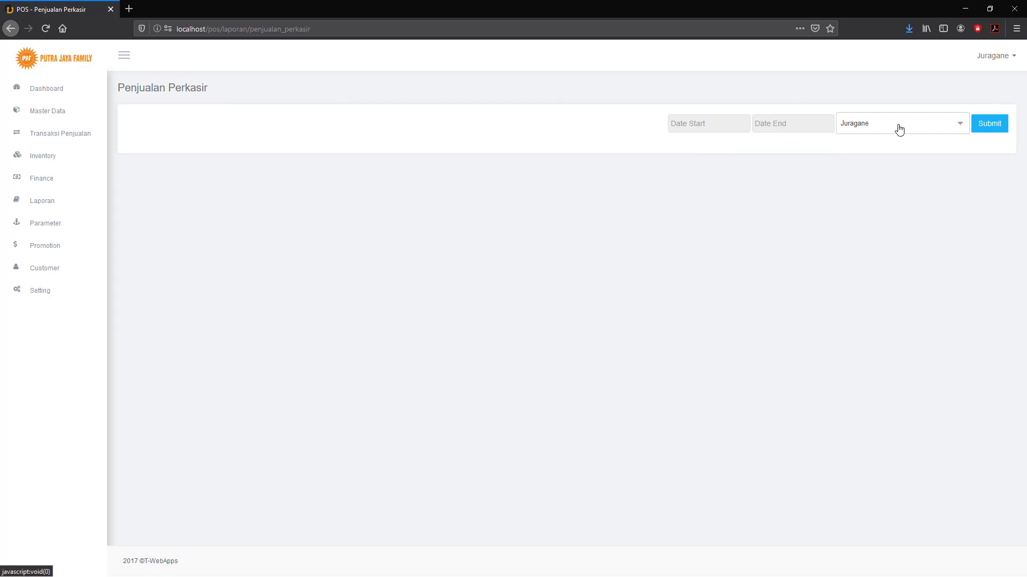
pyautogui.click(953, 128)
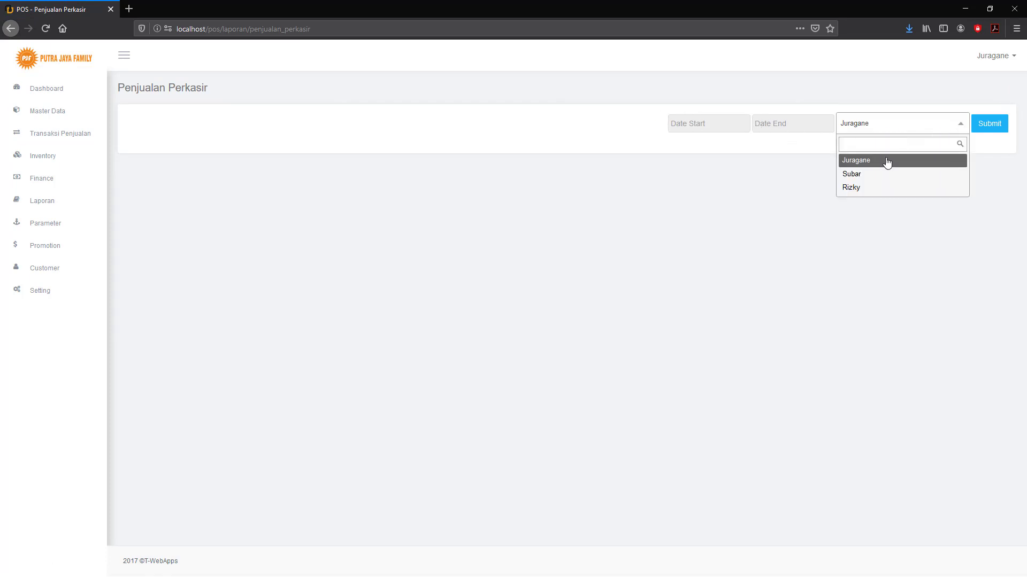
pyautogui.click(863, 177)
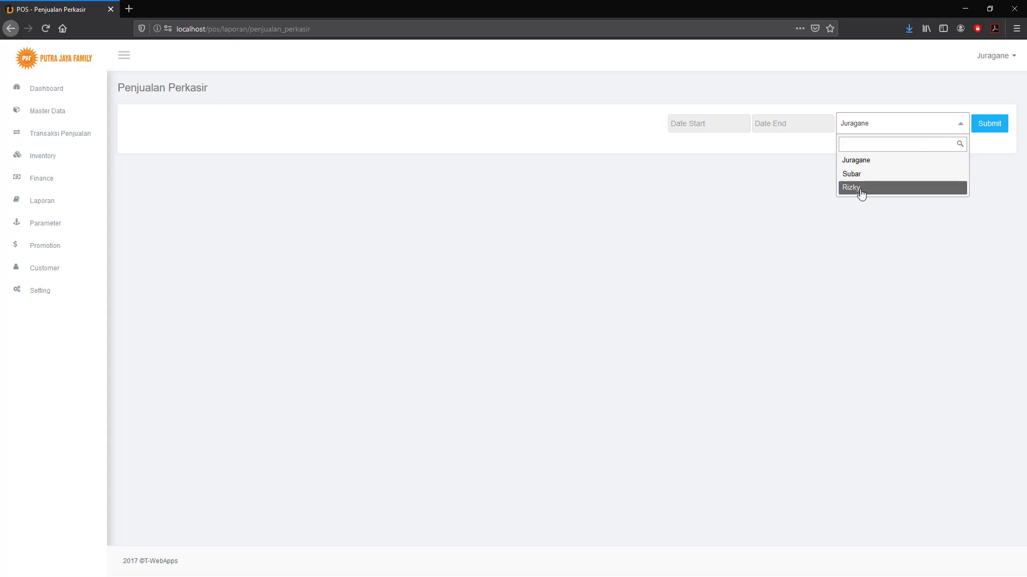
pyautogui.click(861, 177)
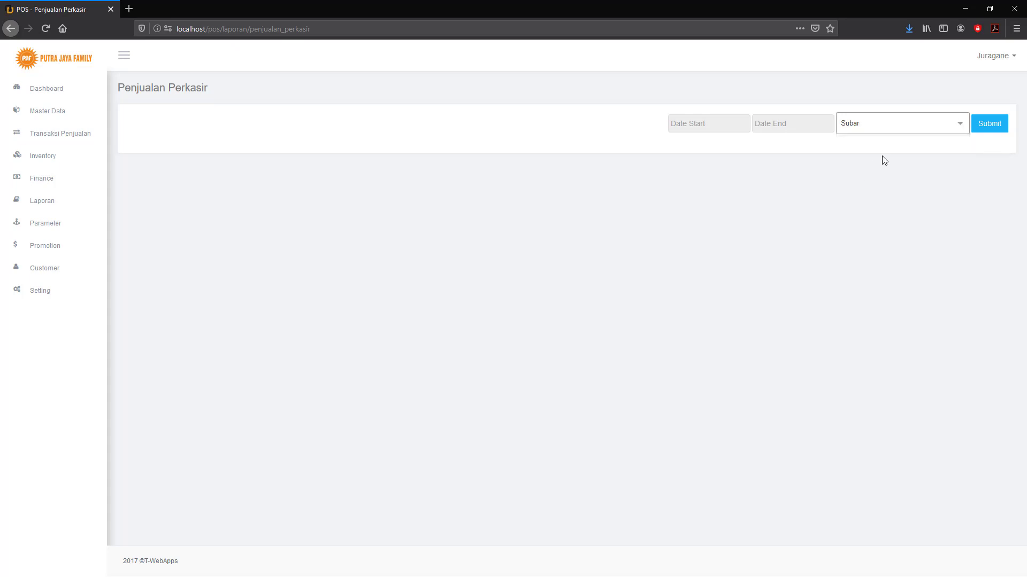
pyautogui.click(901, 130)
pyautogui.click(860, 189)
pyautogui.click(912, 131)
pyautogui.click(824, 172)
pyautogui.click(991, 126)
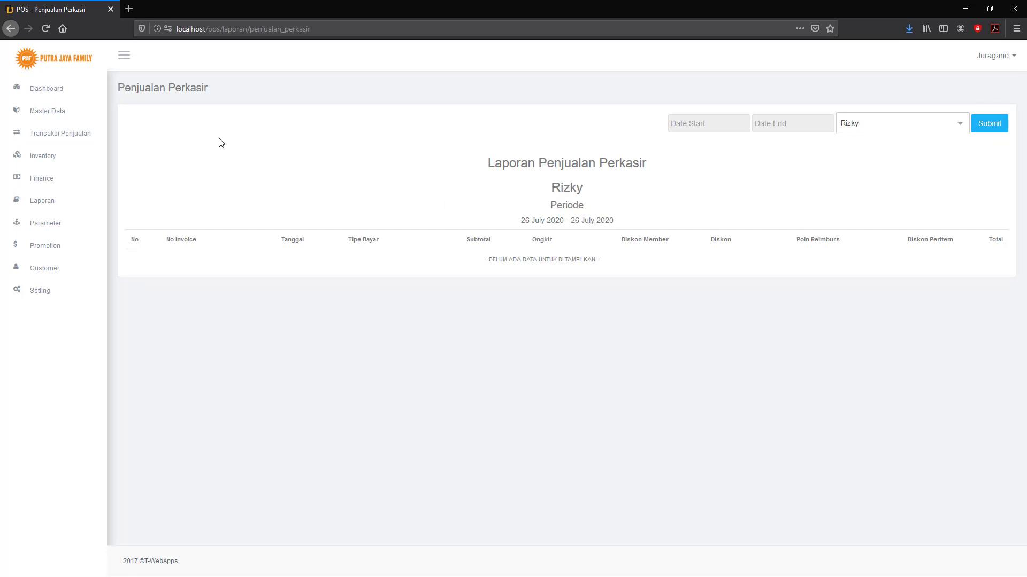
pyautogui.click(10, 28)
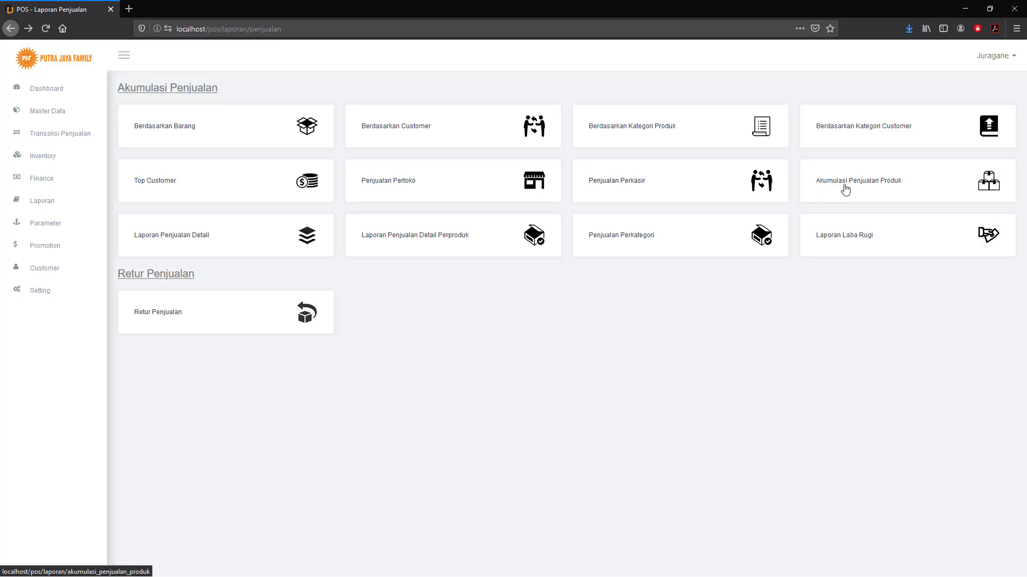
pyautogui.click(882, 185)
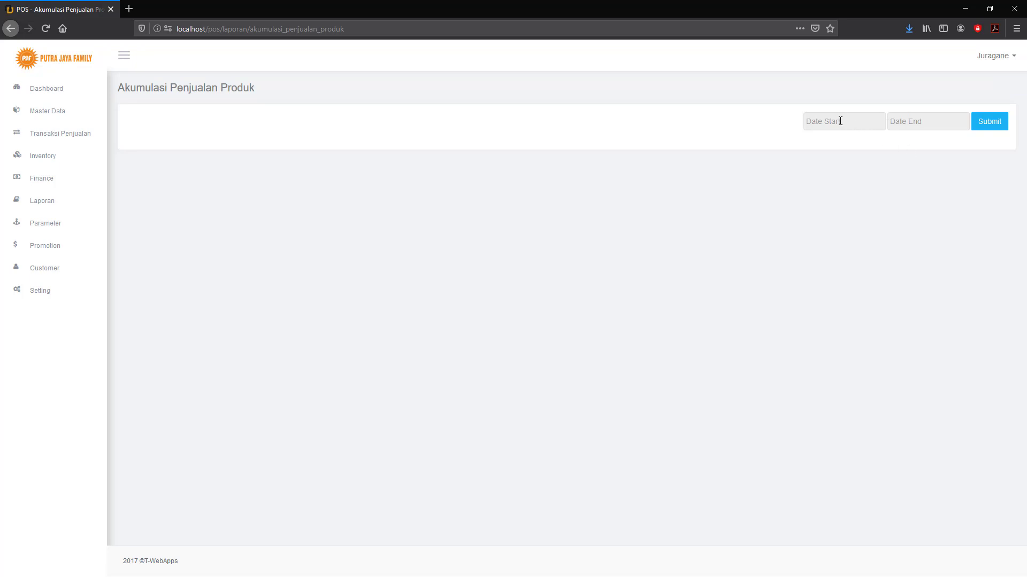
pyautogui.click(840, 120)
pyautogui.click(861, 174)
pyautogui.click(914, 122)
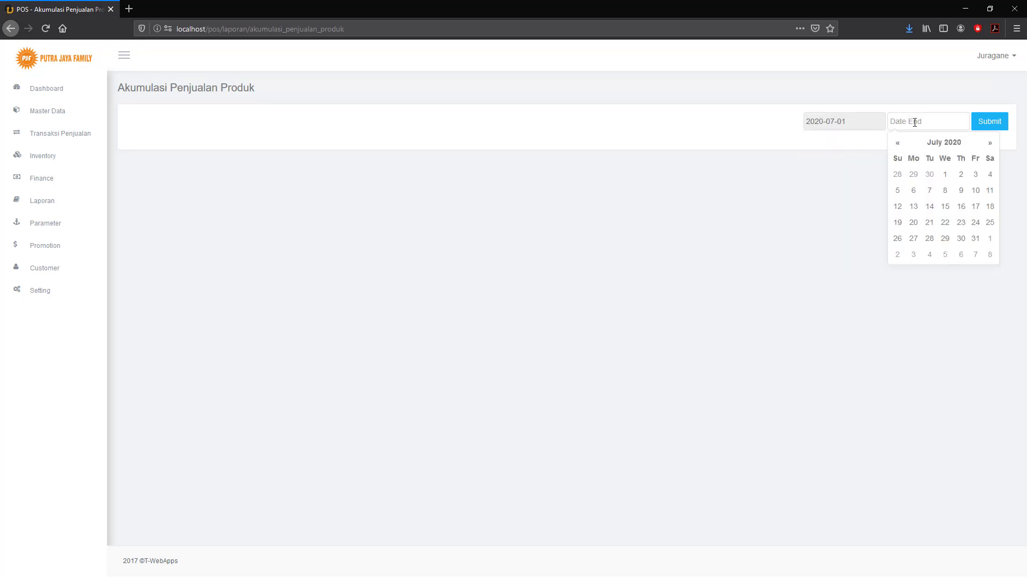
pyautogui.click(976, 238)
pyautogui.click(990, 121)
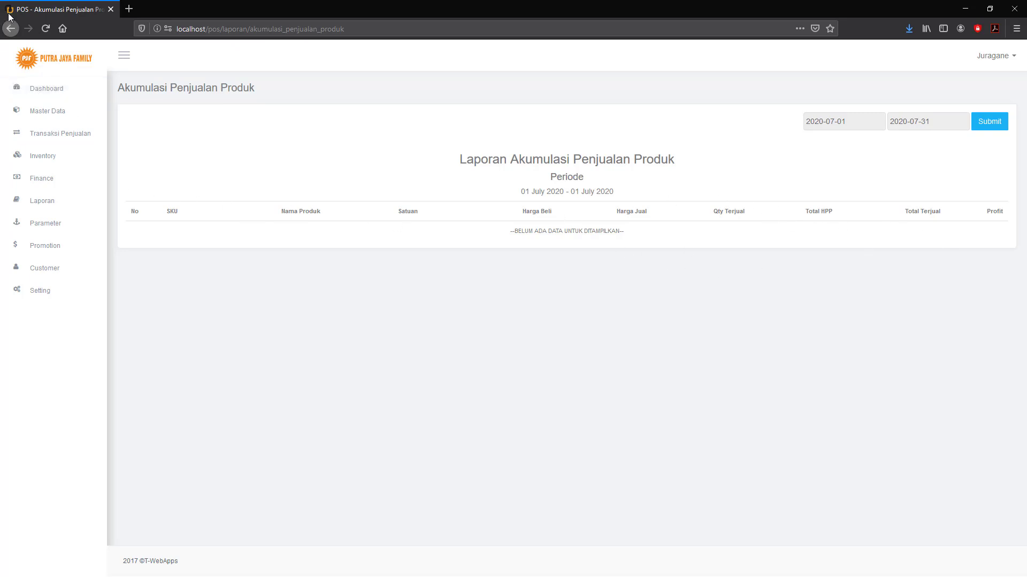
pyautogui.click(12, 29)
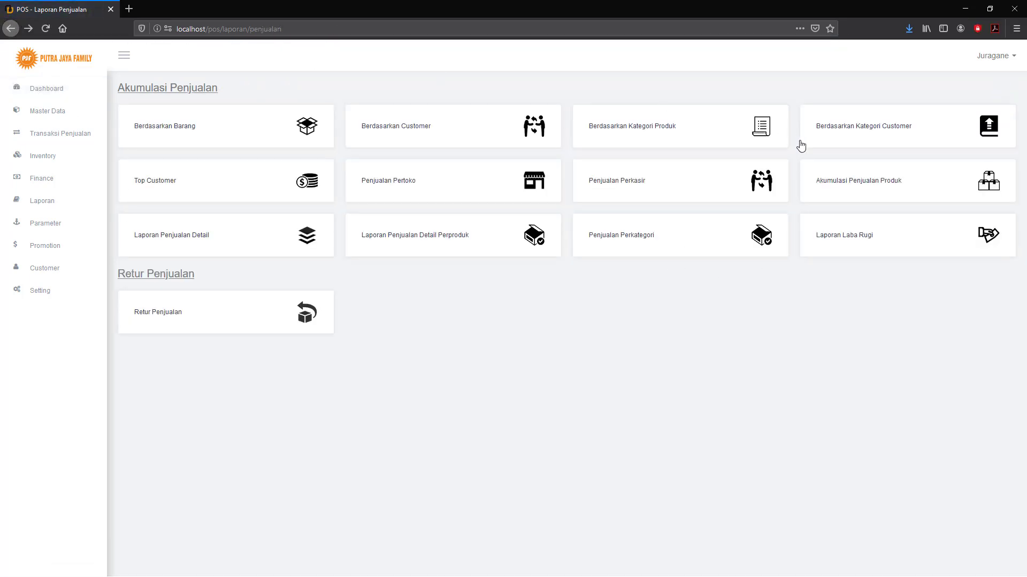
pyautogui.click(192, 242)
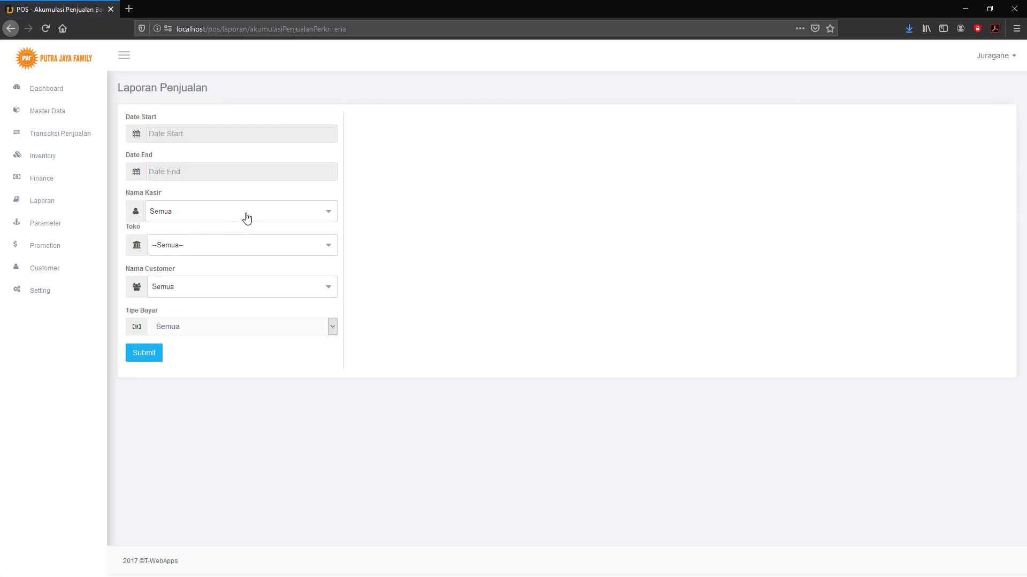
pyautogui.click(284, 217)
pyautogui.click(250, 245)
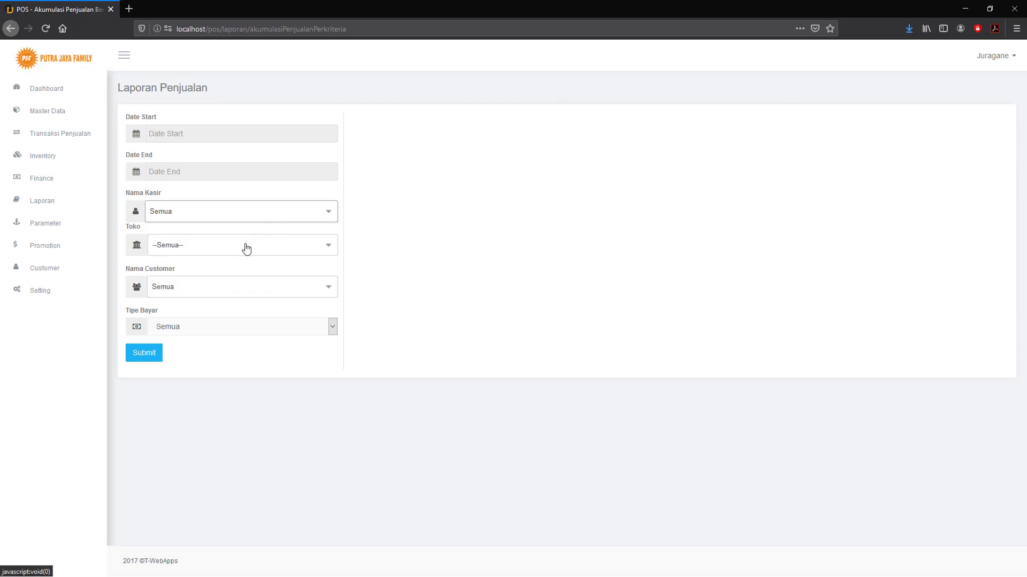
pyautogui.click(251, 244)
pyautogui.click(346, 275)
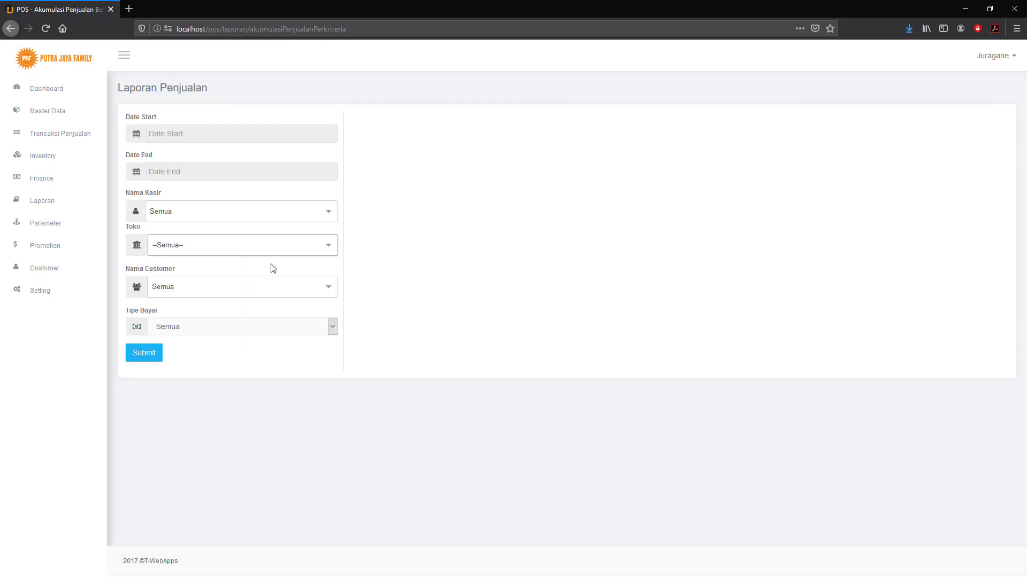
pyautogui.click(254, 287)
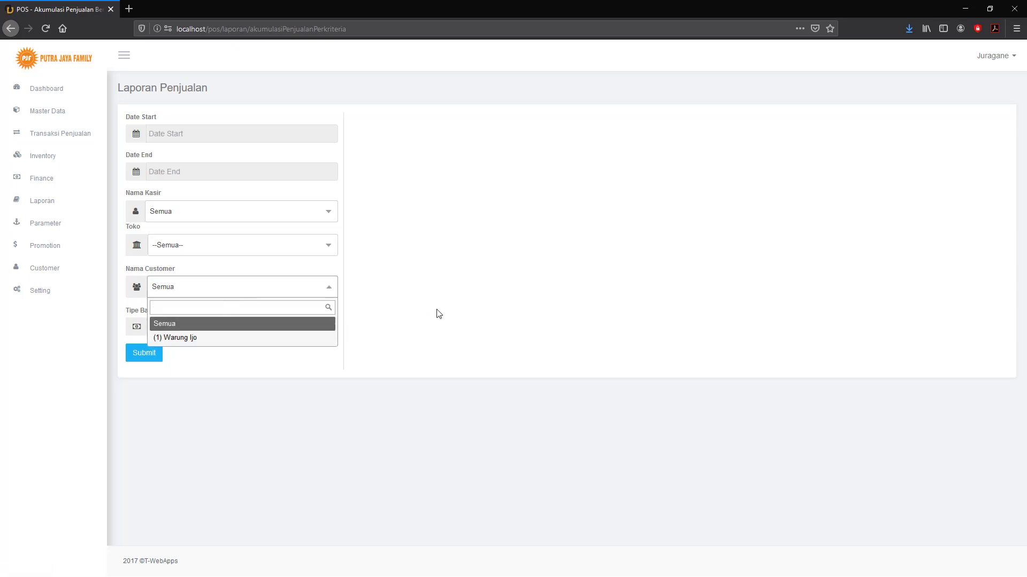
pyautogui.click(397, 313)
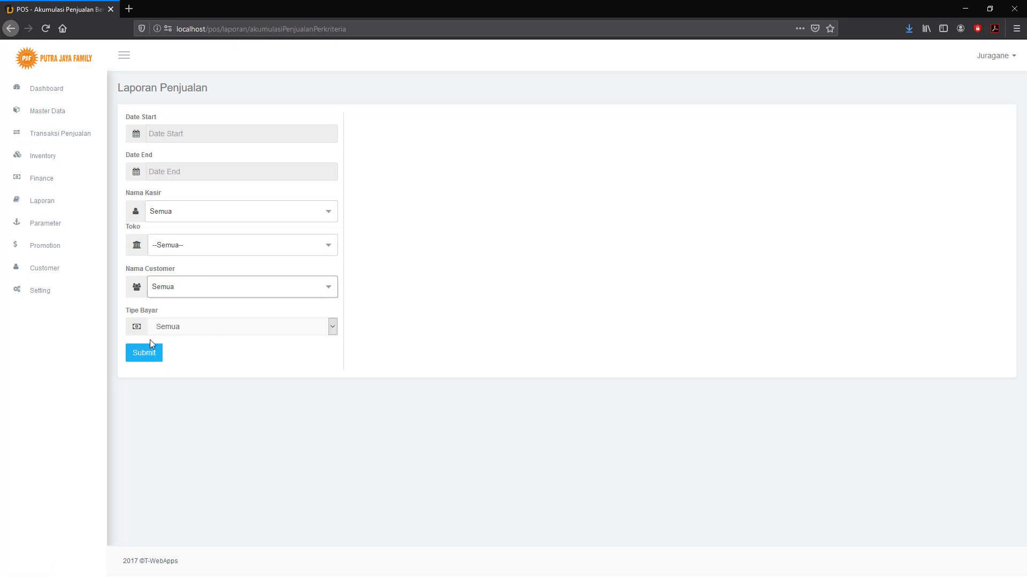
pyautogui.click(10, 29)
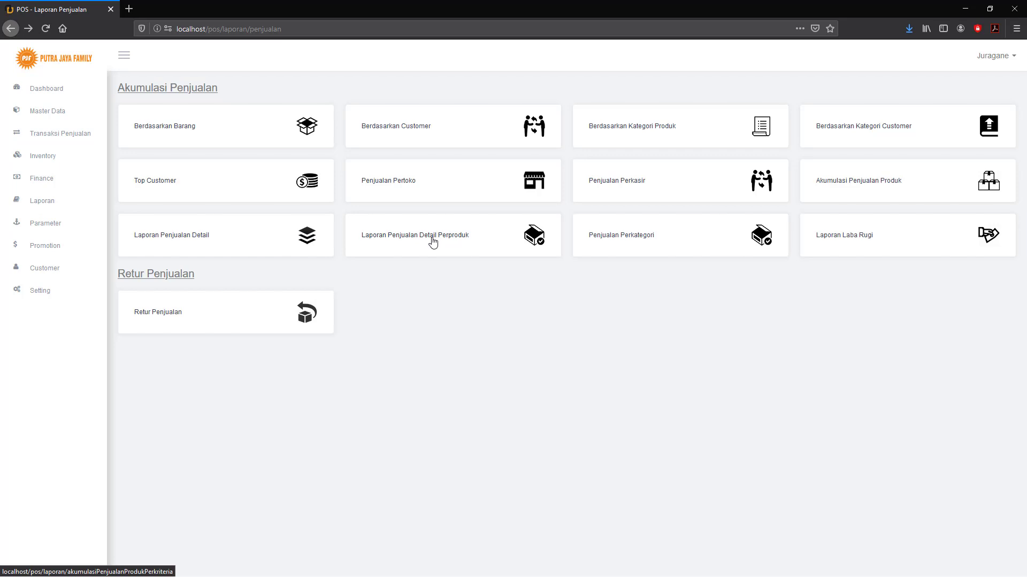
# Open the per-product sales accumulation form with store PUTRA JAYA FAMILY.
pyautogui.click(433, 242)
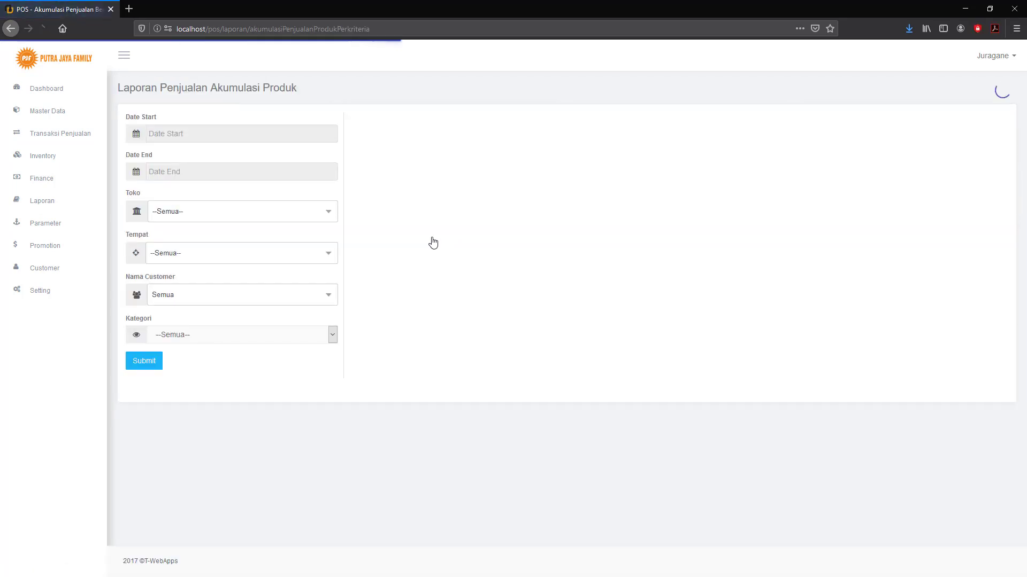
pyautogui.click(327, 214)
pyautogui.click(253, 263)
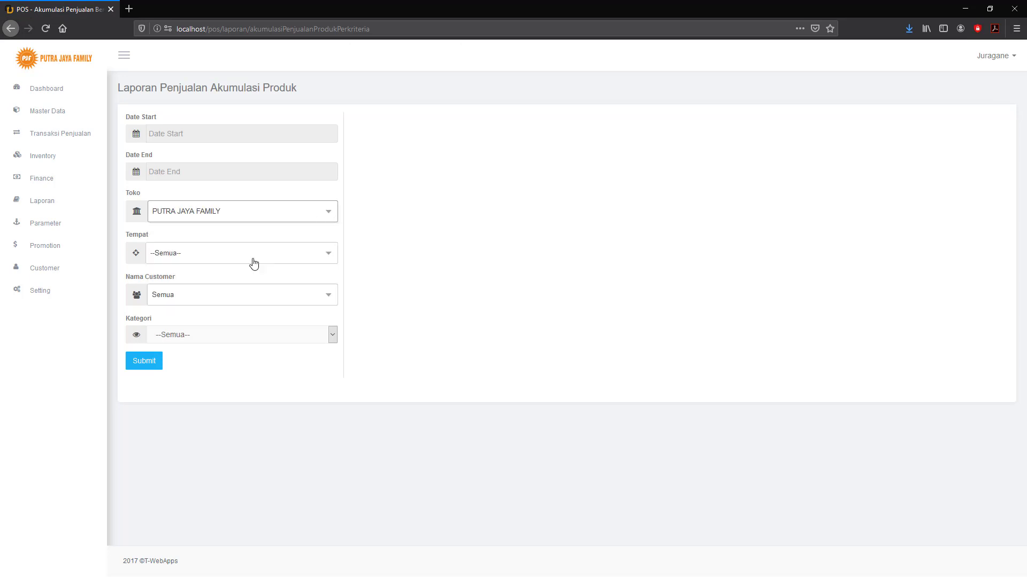
# Browse the Tempat and Nama Customer lists without changing them.
pyautogui.click(282, 256)
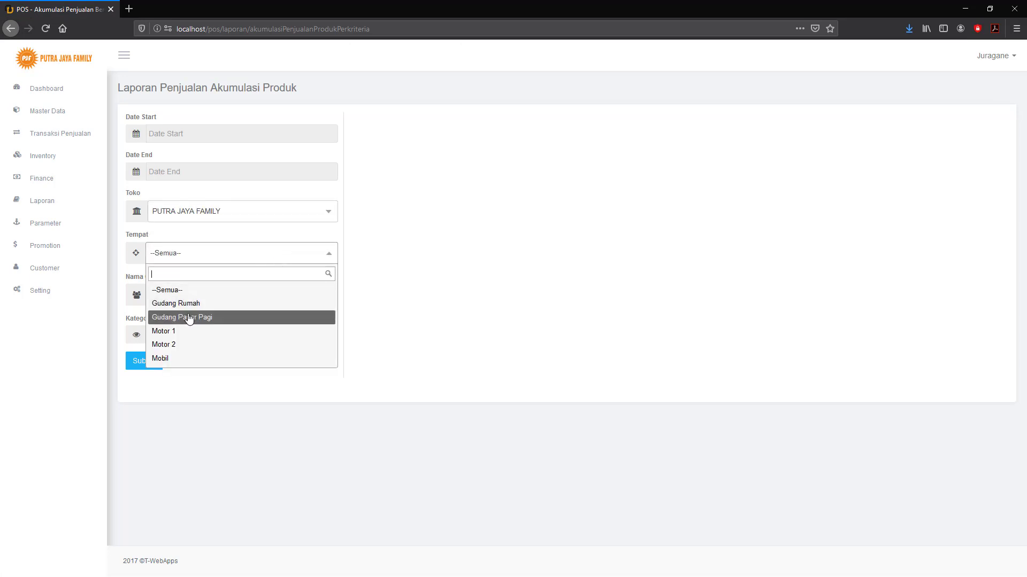
pyautogui.click(422, 289)
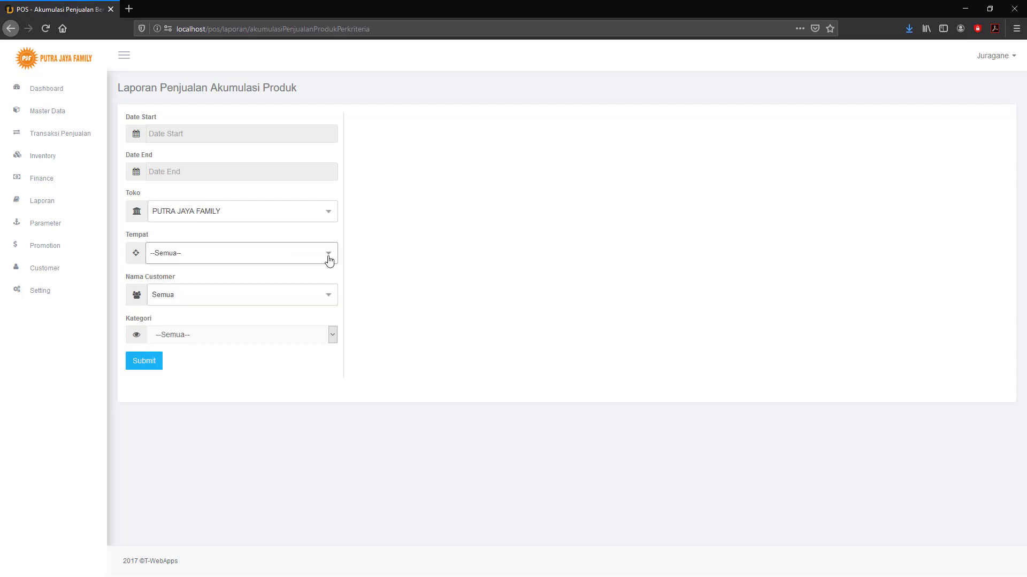
pyautogui.click(329, 260)
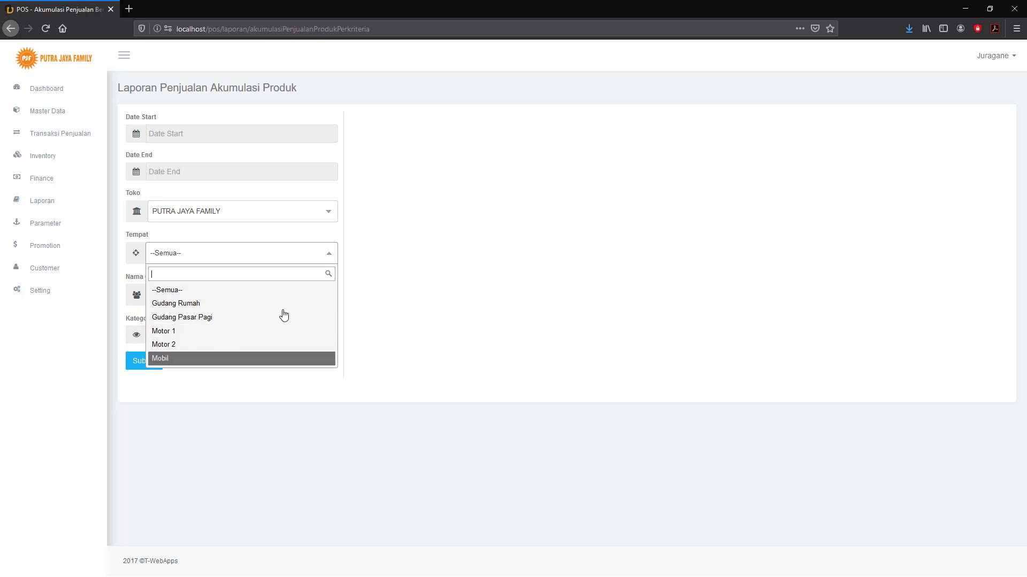
pyautogui.click(416, 285)
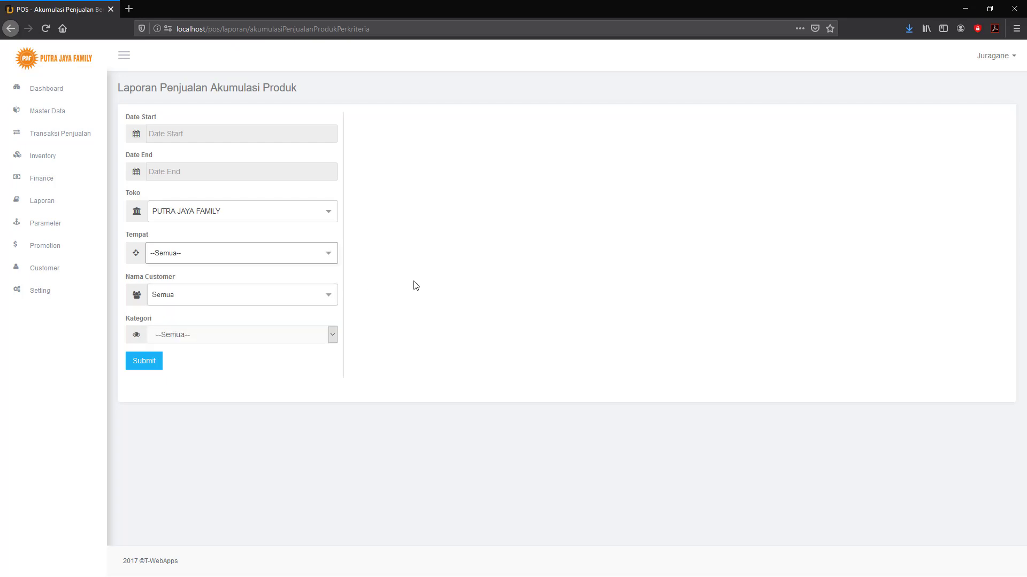
pyautogui.click(333, 261)
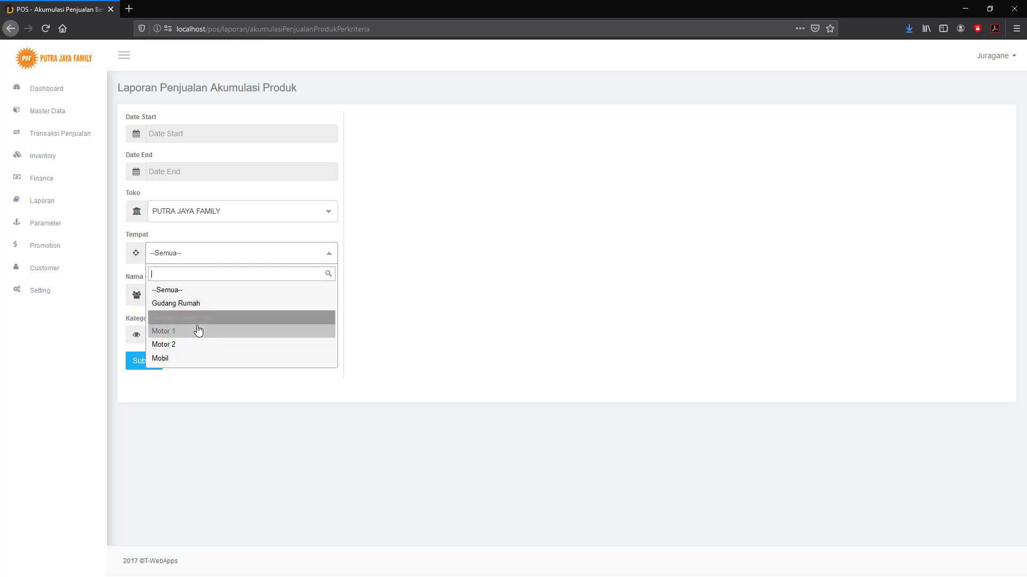
pyautogui.click(397, 319)
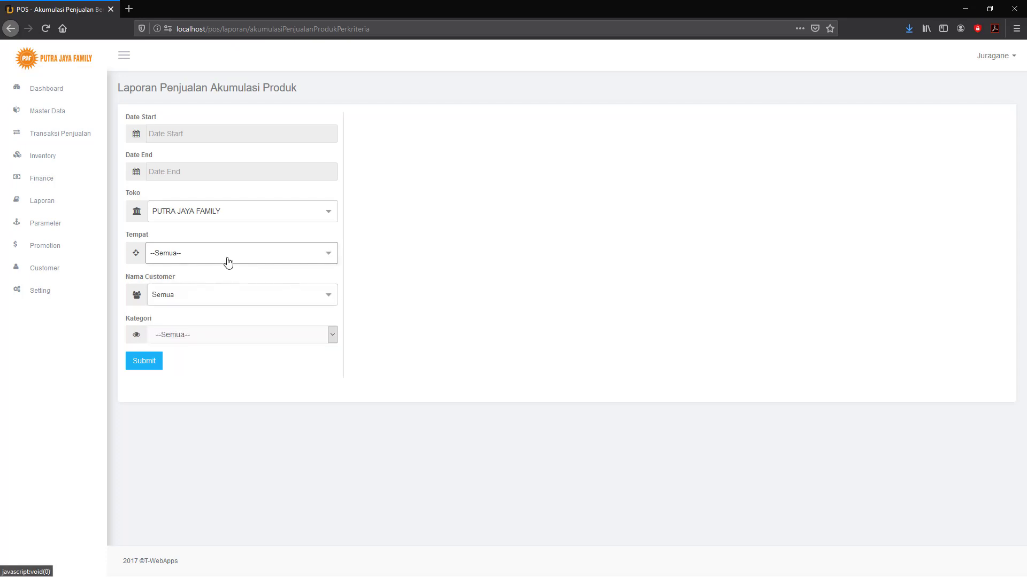
pyautogui.click(245, 298)
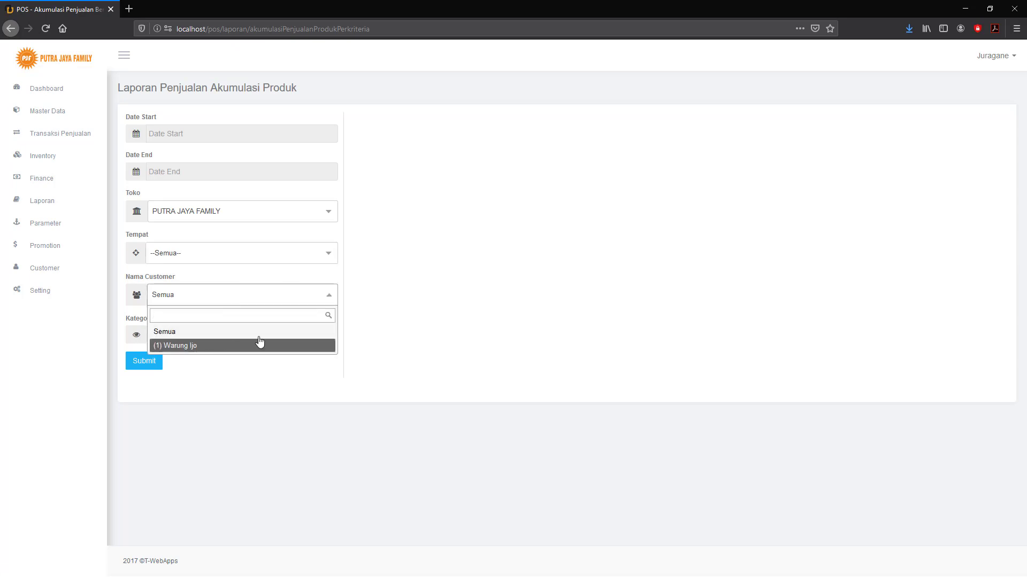
pyautogui.click(494, 306)
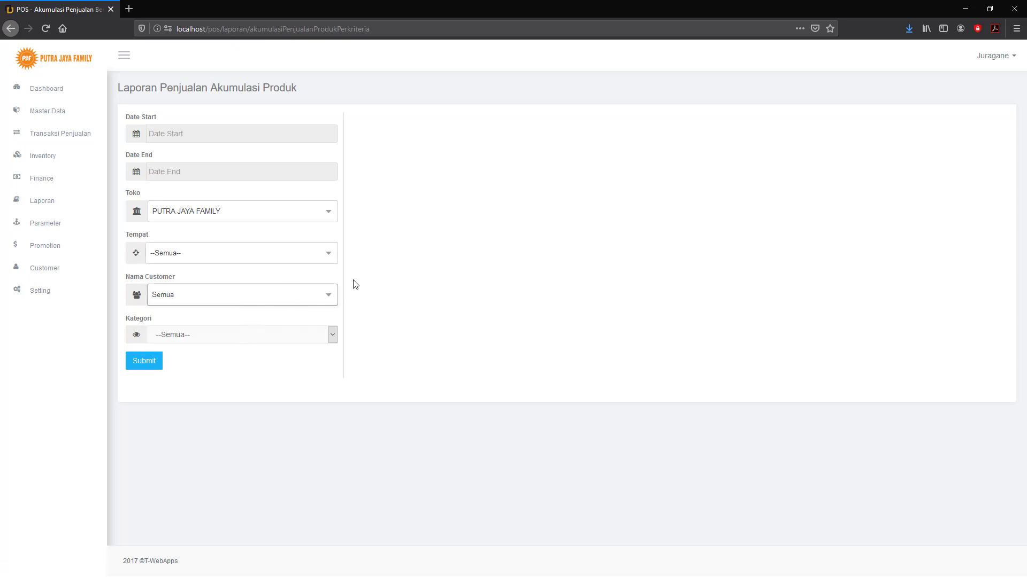
# Set Tempat to Gudang Rumah, pick the only customer, keep all categories, then go Back.
pyautogui.click(325, 260)
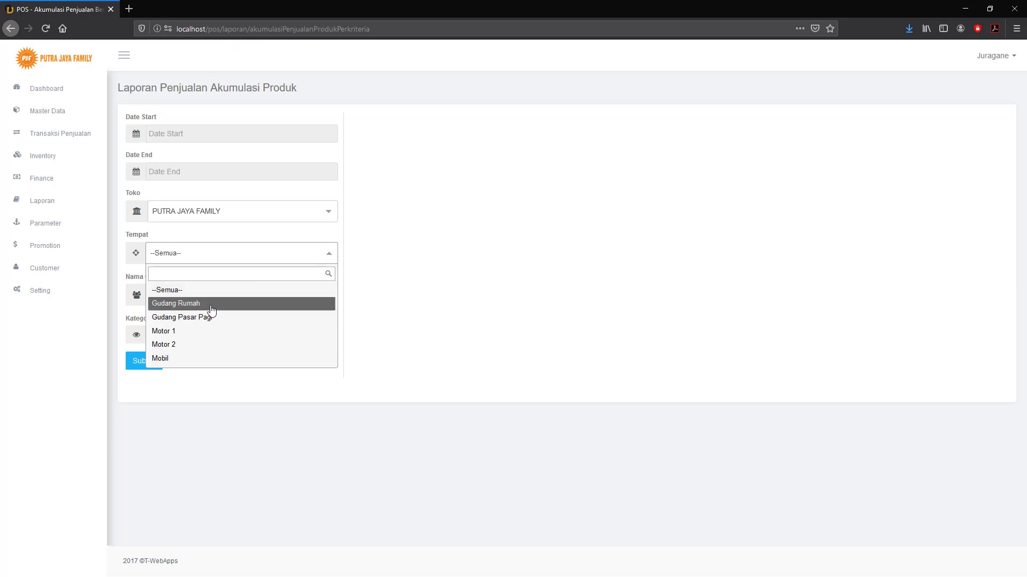
pyautogui.click(211, 309)
pyautogui.click(224, 300)
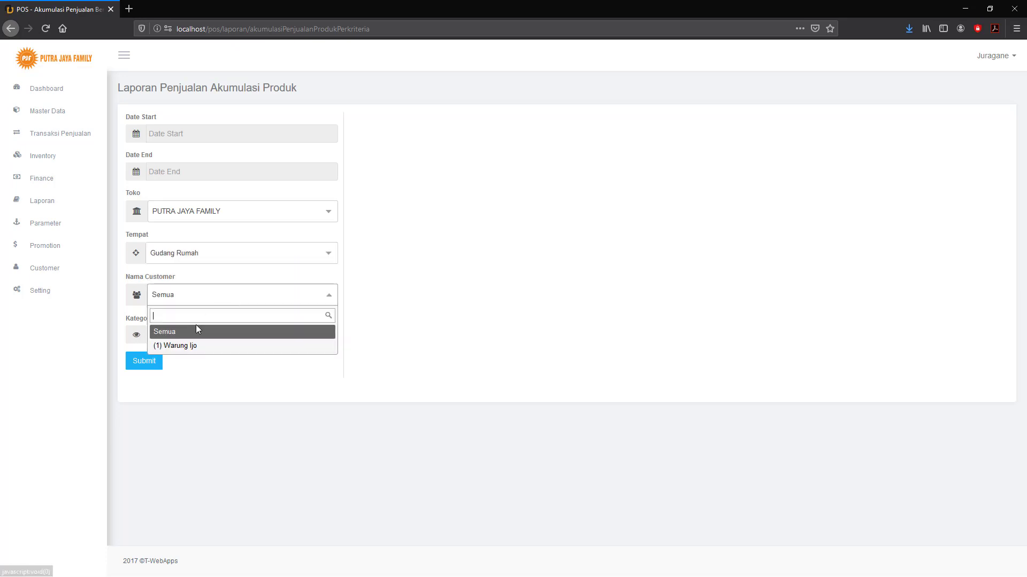
pyautogui.click(192, 349)
pyautogui.click(196, 335)
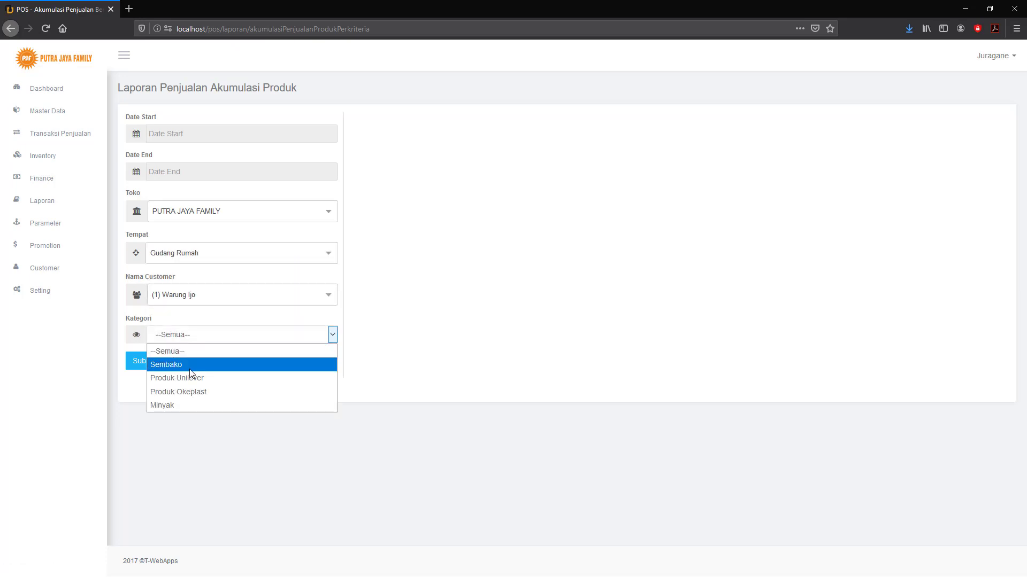
pyautogui.click(420, 331)
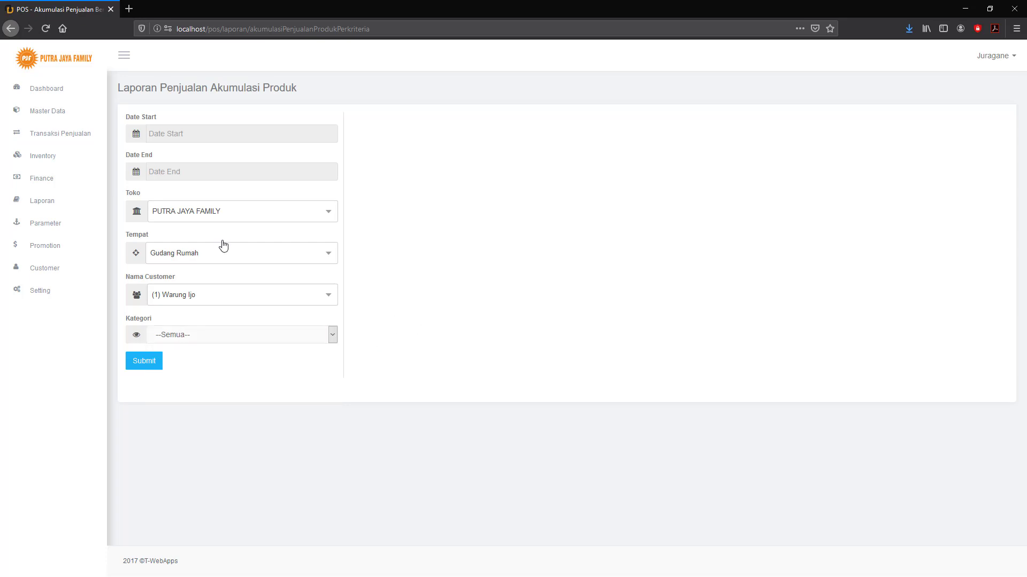
pyautogui.click(10, 29)
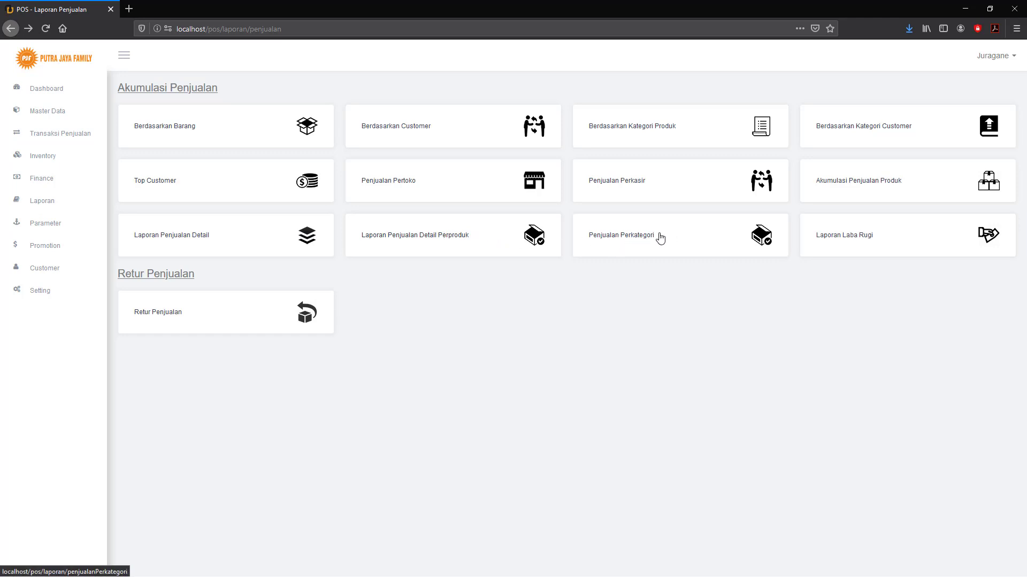
# Run Penjualan Perkategori for PUTRA JAYA FAMILY, 2020-07-01 to 2020-07-31, then go Back.
pyautogui.click(661, 238)
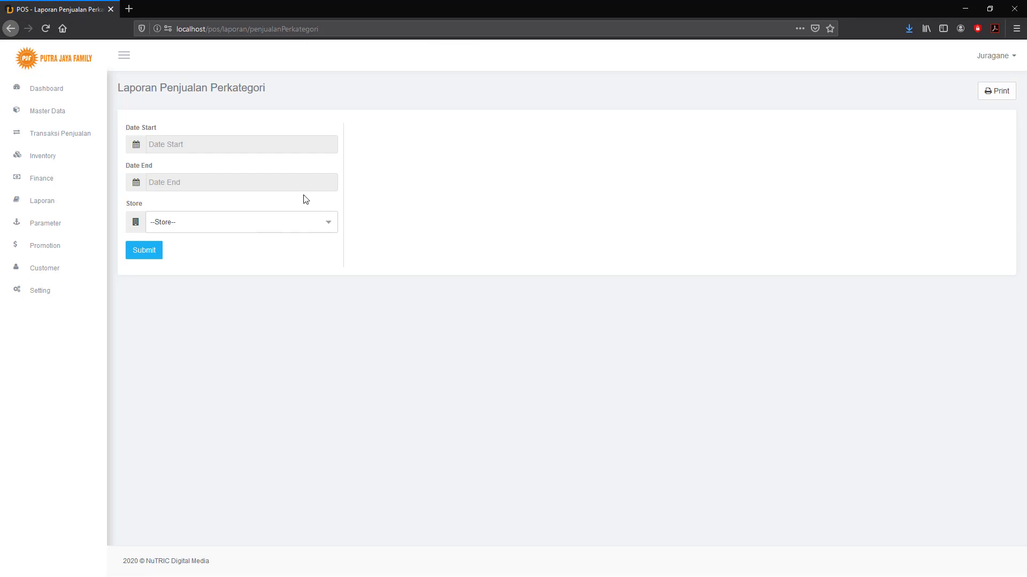
pyautogui.click(328, 223)
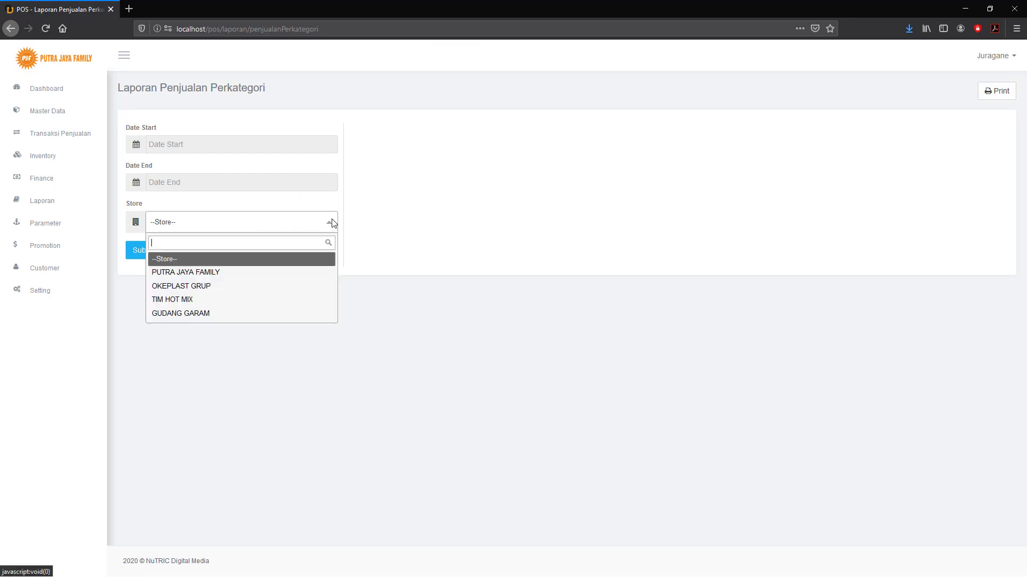
pyautogui.click(237, 277)
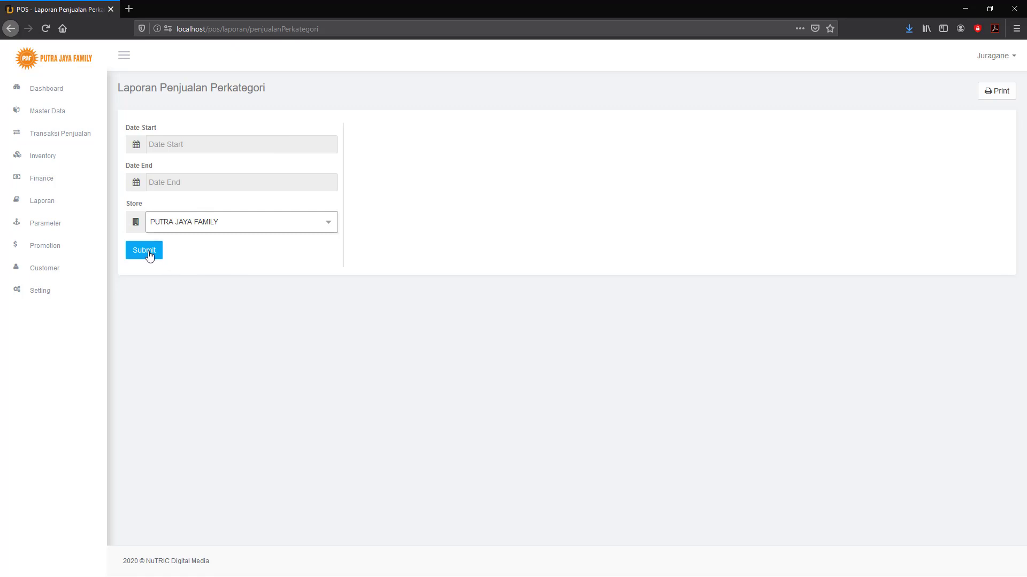
pyautogui.click(183, 143)
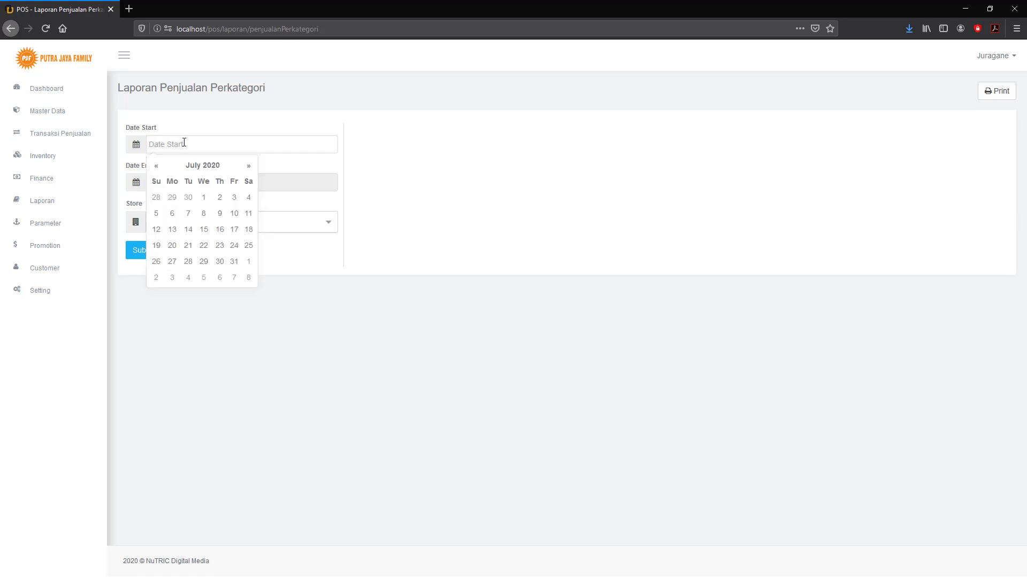
pyautogui.click(208, 198)
pyautogui.click(236, 182)
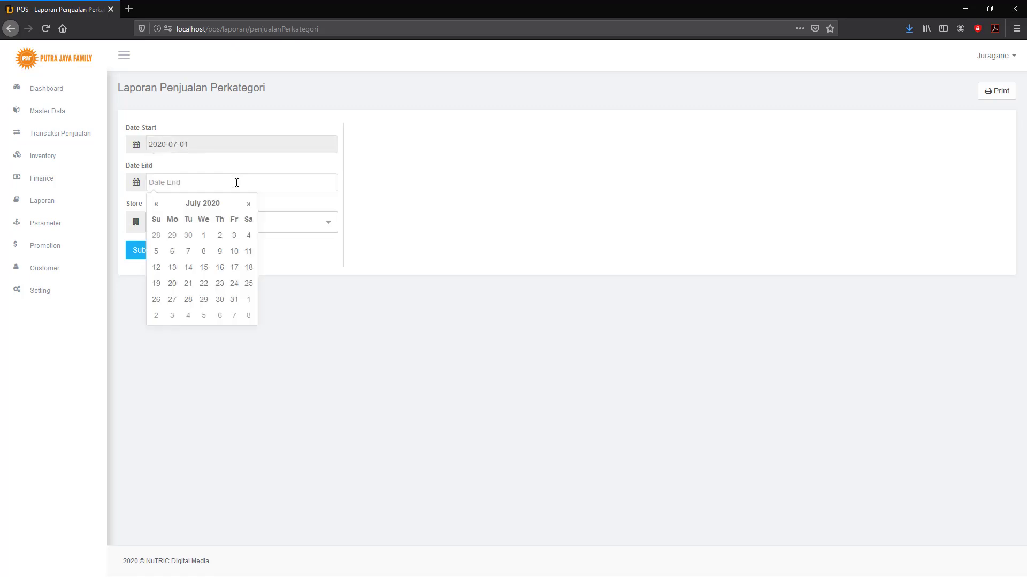
pyautogui.click(234, 300)
pyautogui.click(151, 255)
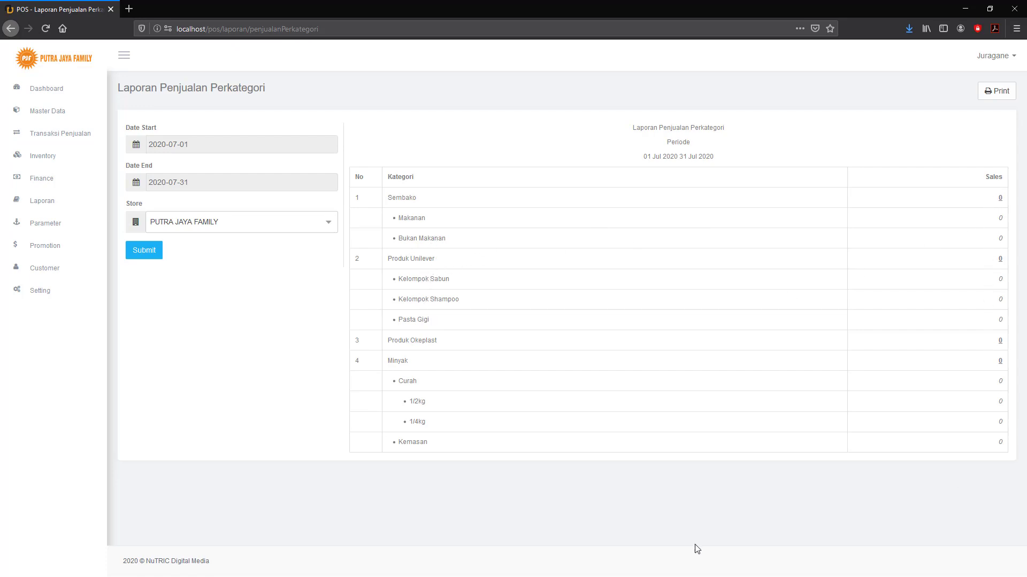
pyautogui.click(11, 31)
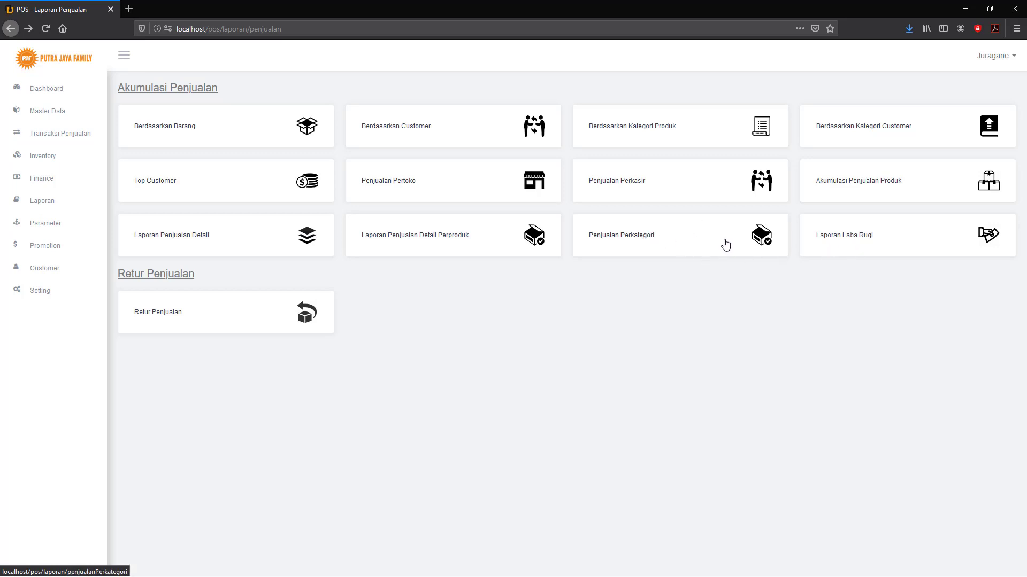
# Run Laporan Laba Rugi for PUTRA JAYA FAMILY, 2020-07-01 to 2020-07-30, then go Back.
pyautogui.click(847, 241)
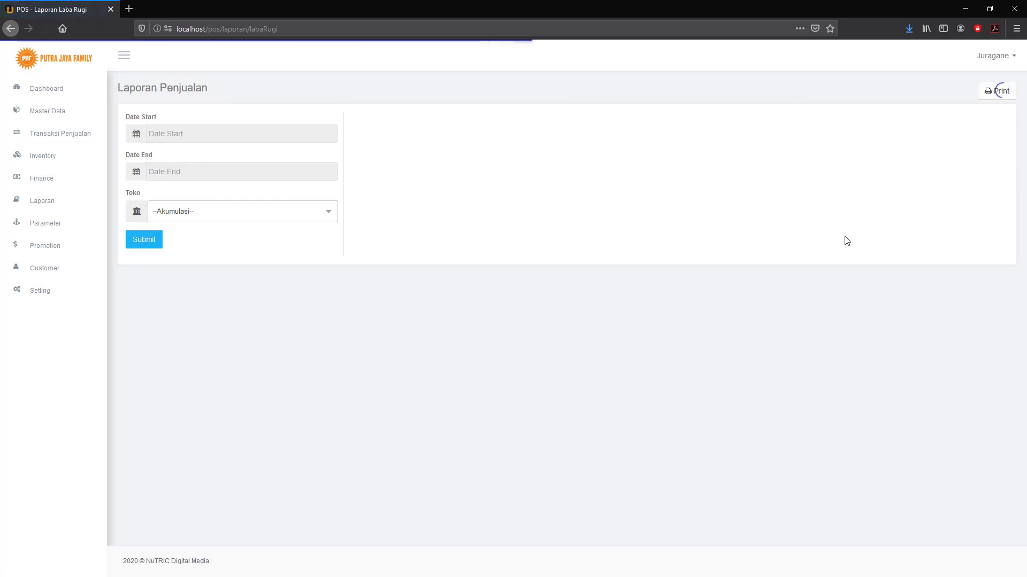
pyautogui.click(234, 134)
pyautogui.click(204, 191)
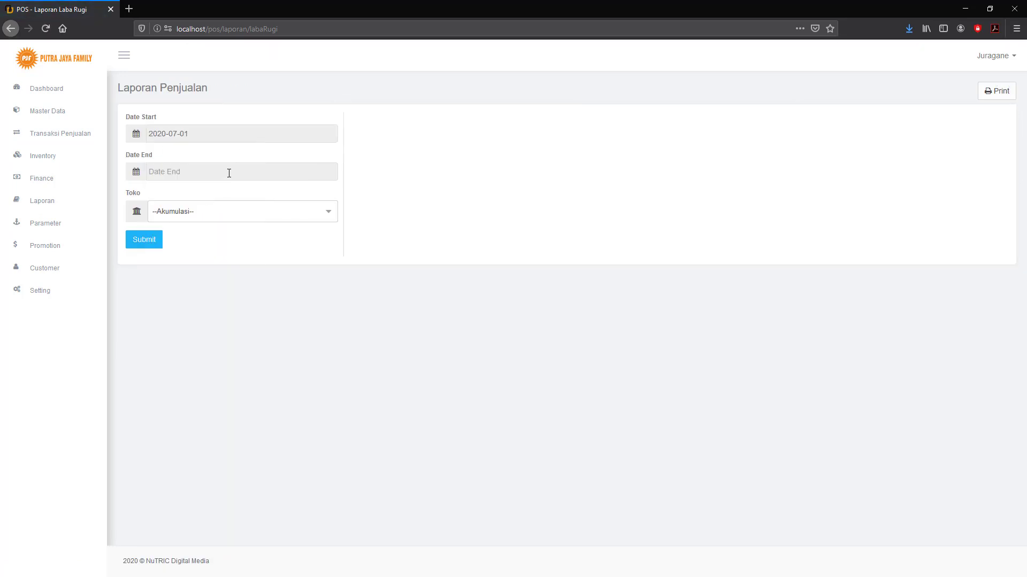
pyautogui.click(229, 173)
pyautogui.click(223, 289)
pyautogui.click(289, 217)
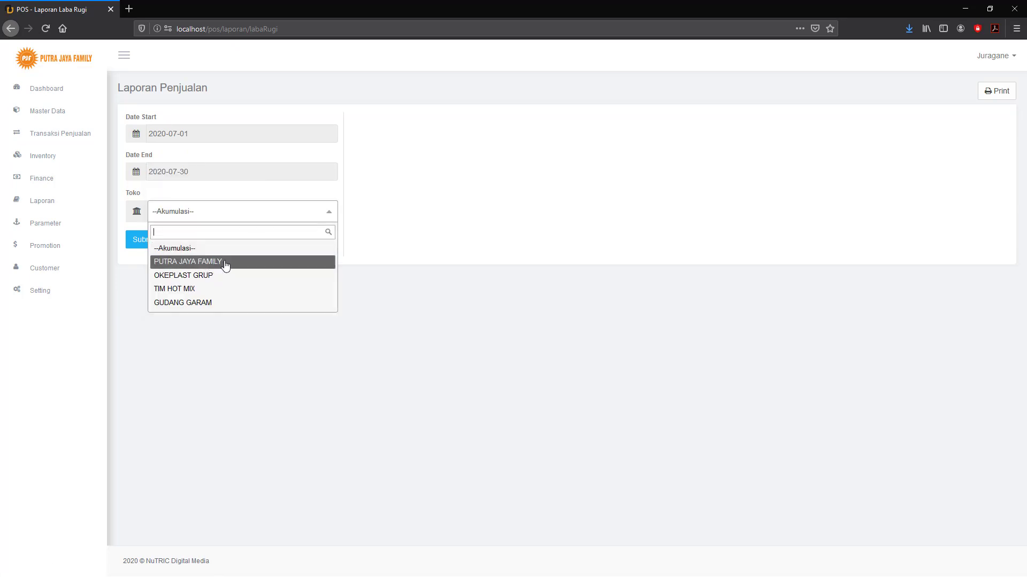
pyautogui.click(179, 262)
pyautogui.click(134, 239)
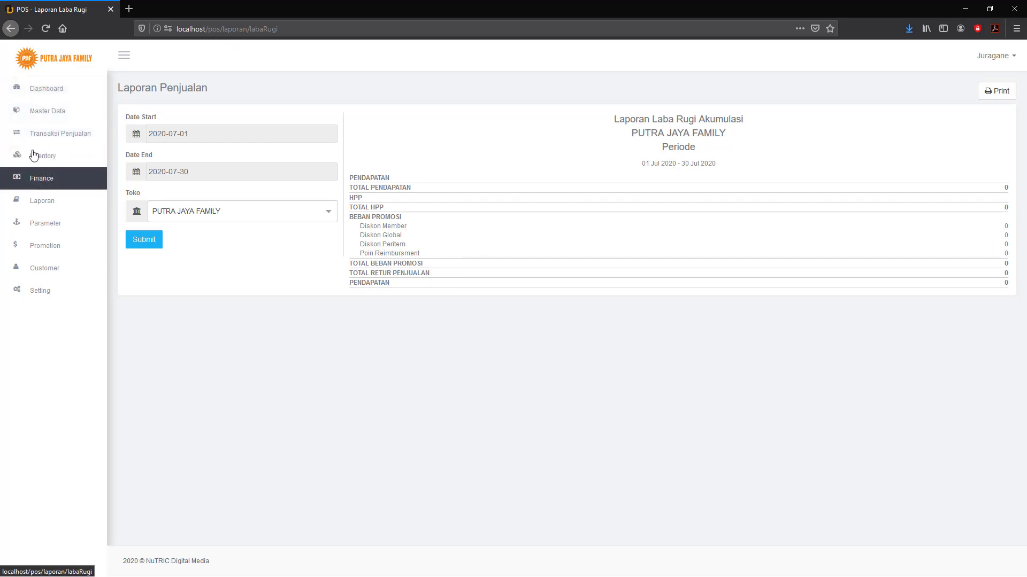
pyautogui.click(11, 29)
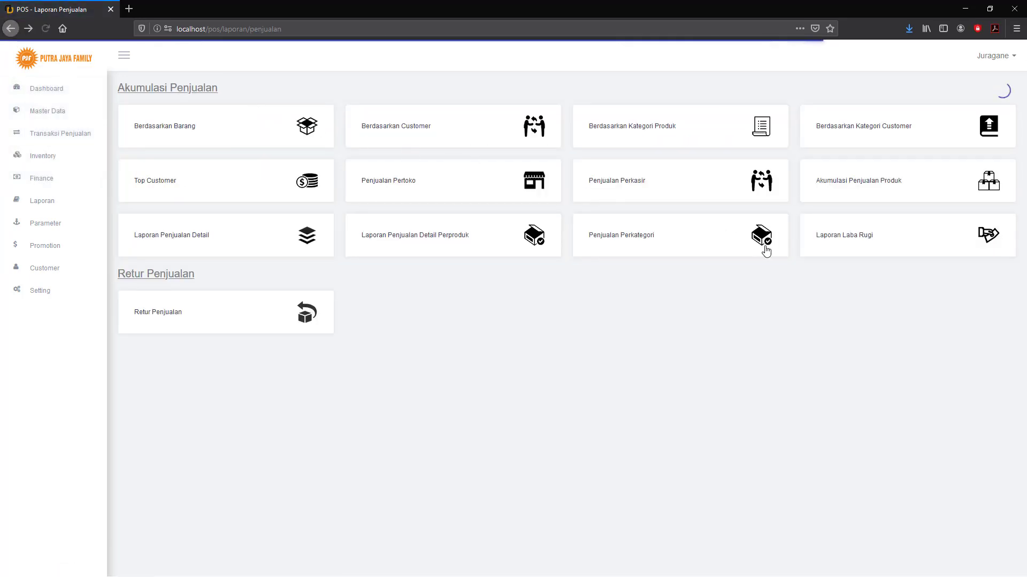
pyautogui.click(159, 316)
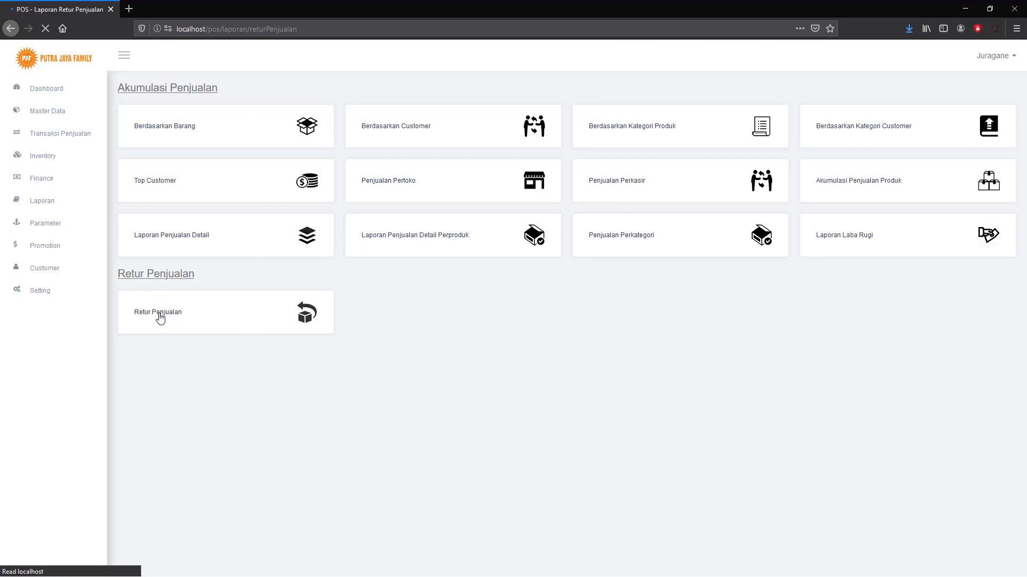
pyautogui.click(230, 225)
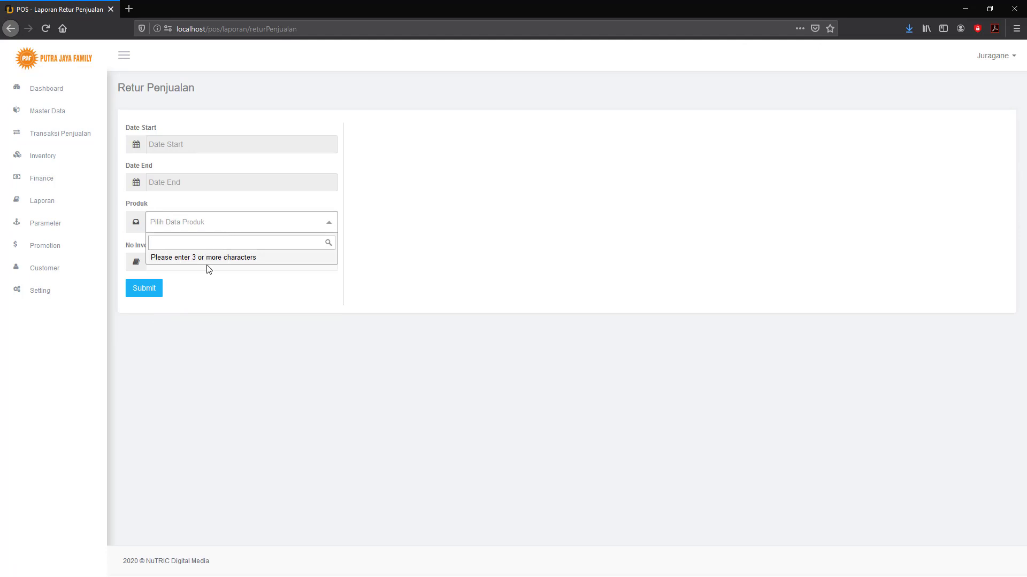
pyautogui.click(211, 291)
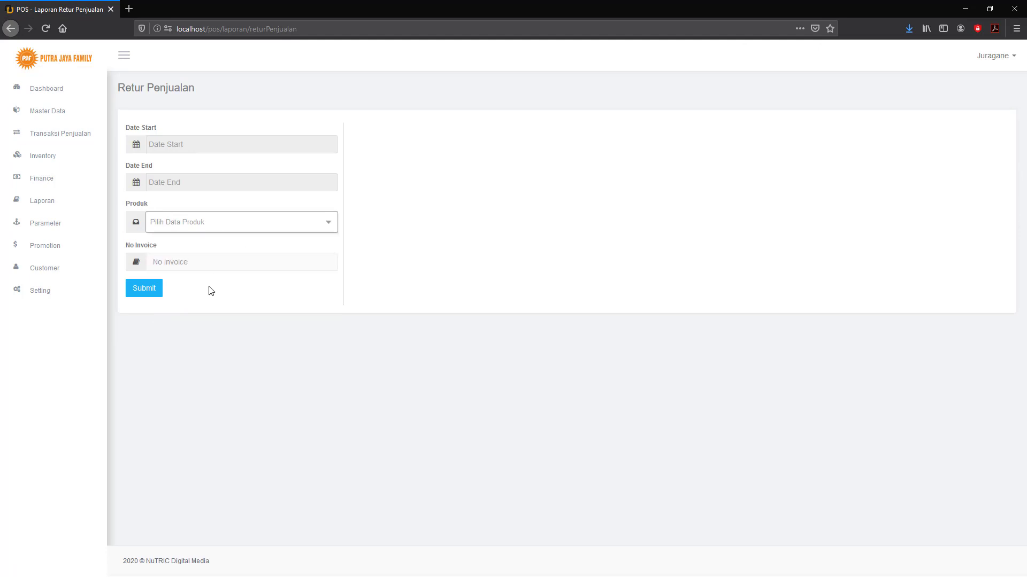
pyautogui.click(187, 262)
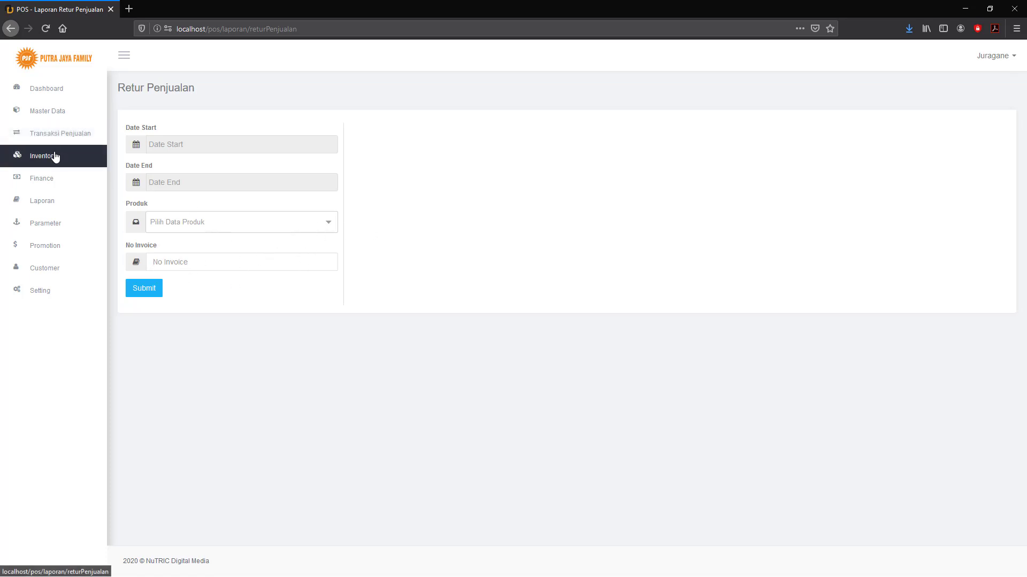
pyautogui.click(47, 204)
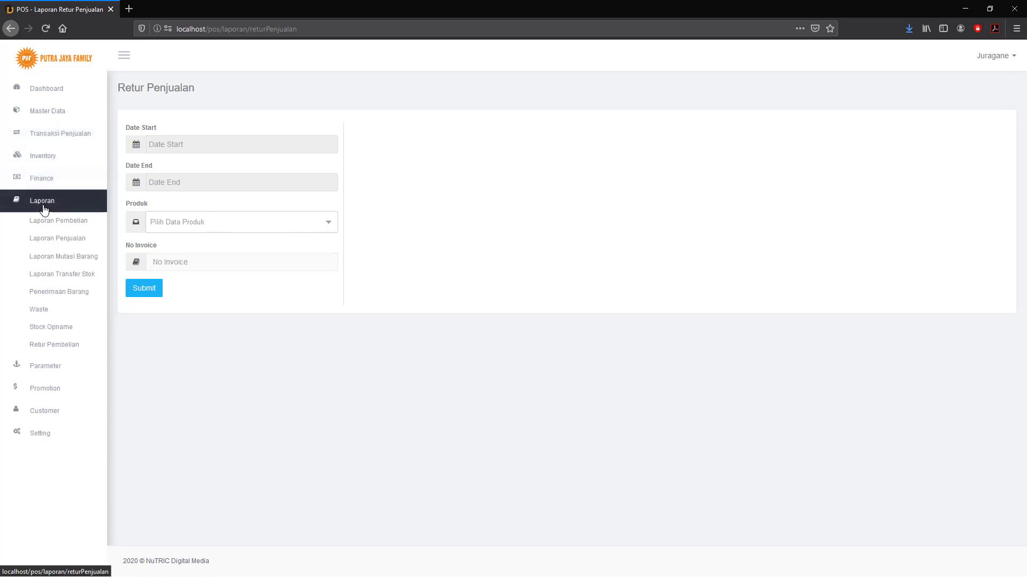
pyautogui.click(58, 241)
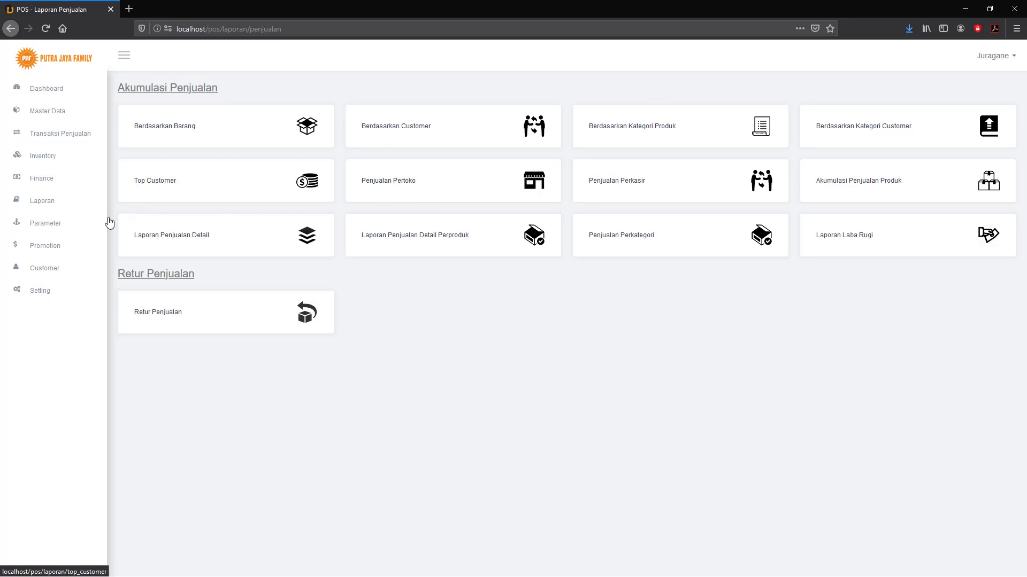
# Run Laporan Mutasi Barang for 2020-07-01 to 2020-07-31 with Tujuan Mutasi --Semua--.
pyautogui.click(3, 203)
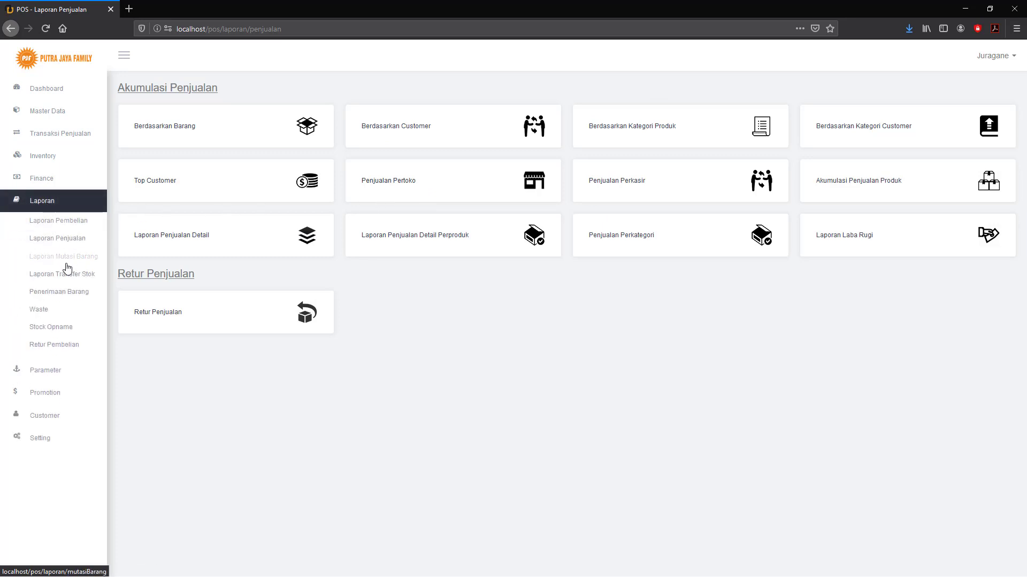
pyautogui.click(59, 264)
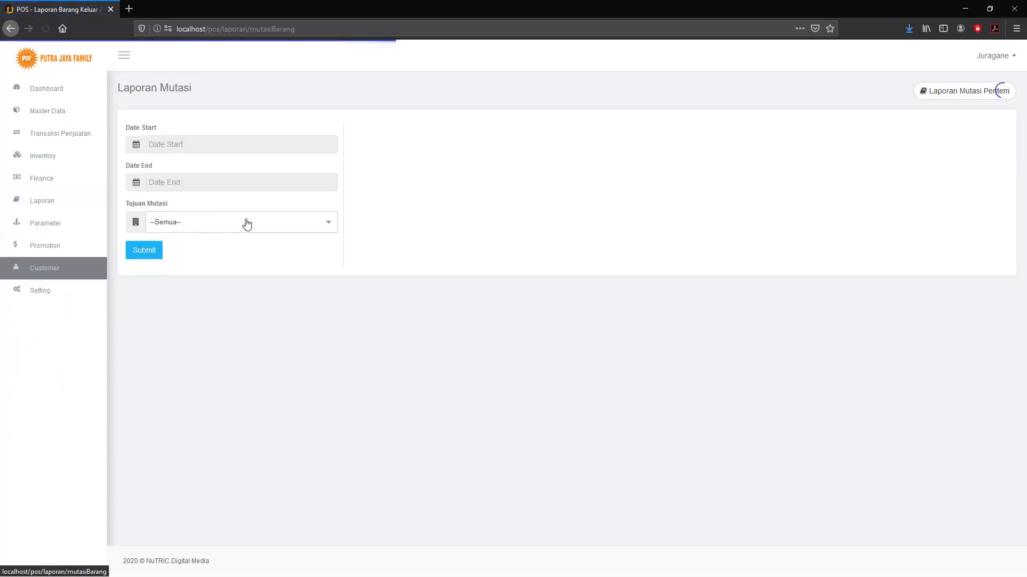
pyautogui.click(214, 147)
pyautogui.click(202, 197)
pyautogui.click(220, 182)
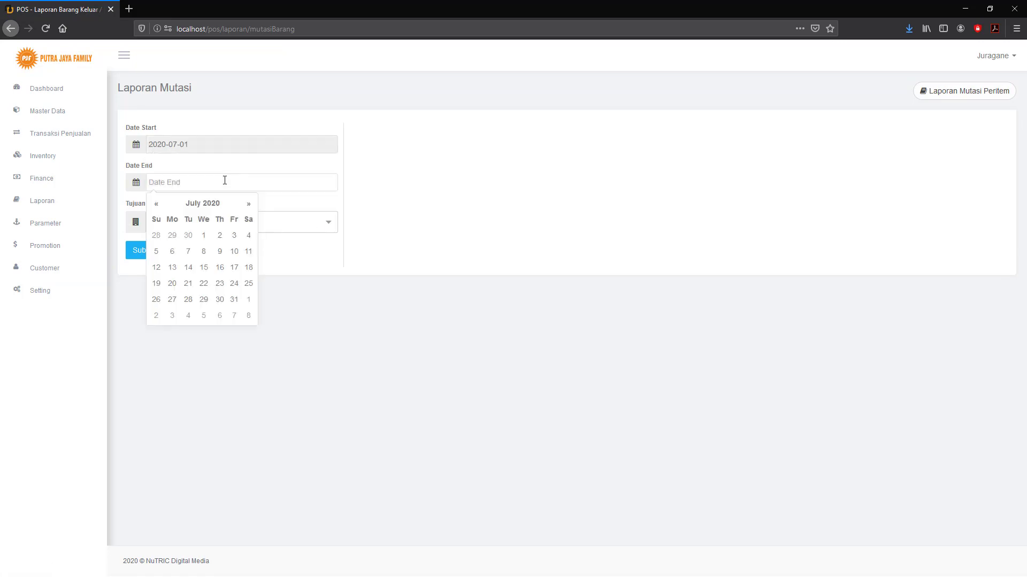
pyautogui.click(234, 301)
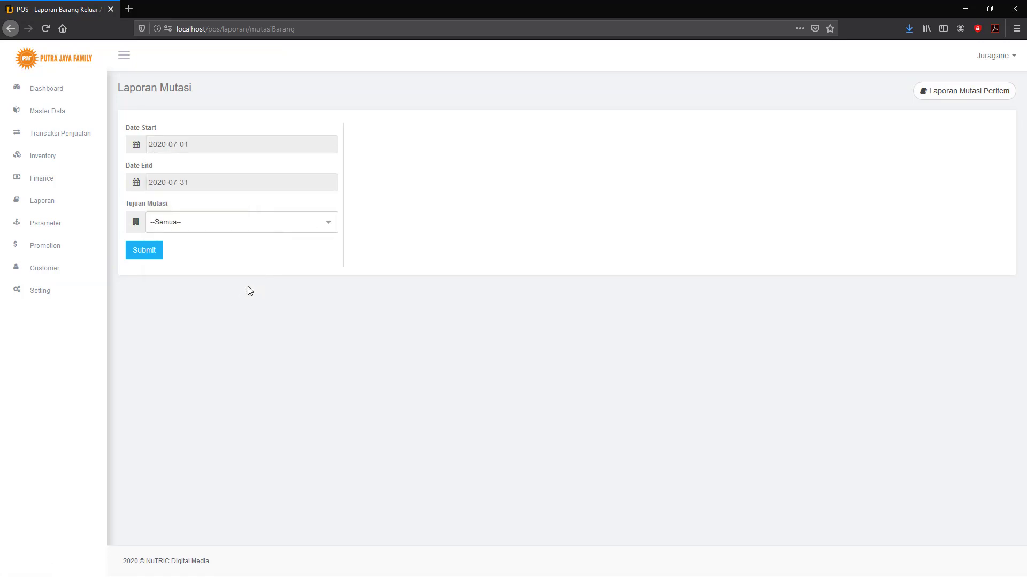
pyautogui.click(300, 231)
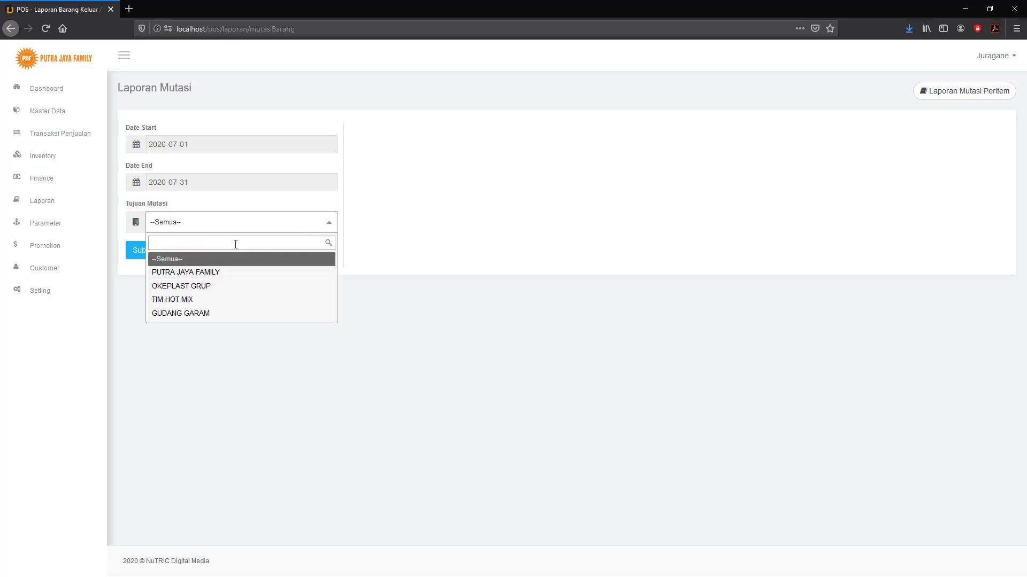
pyautogui.click(407, 241)
pyautogui.click(143, 253)
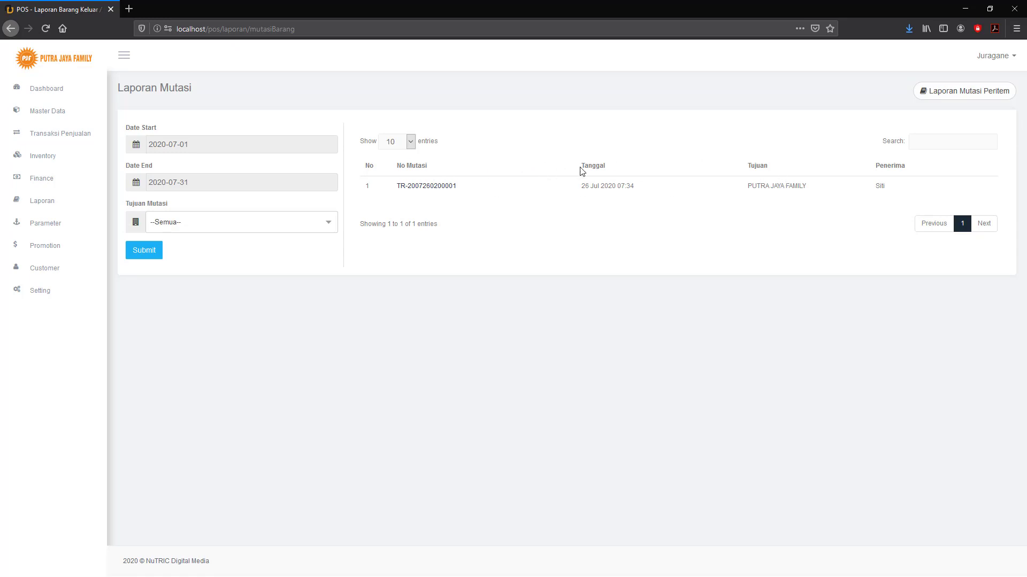
# Run Laporan Mutasi Peritem for TES.001 PRODUK SATU to PUTRA JAYA FAMILY, showing a total of 20.
pyautogui.click(978, 91)
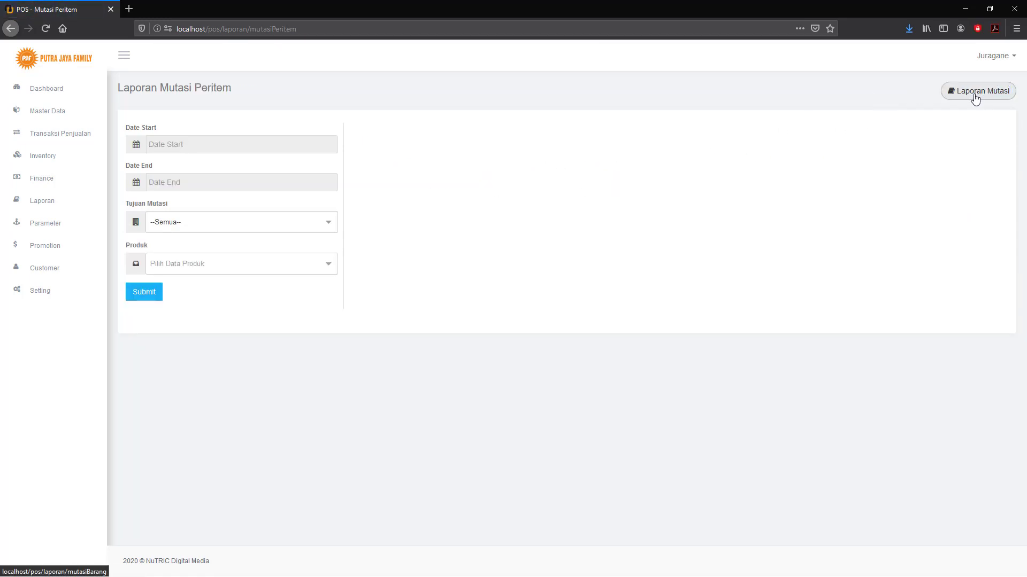
pyautogui.click(331, 227)
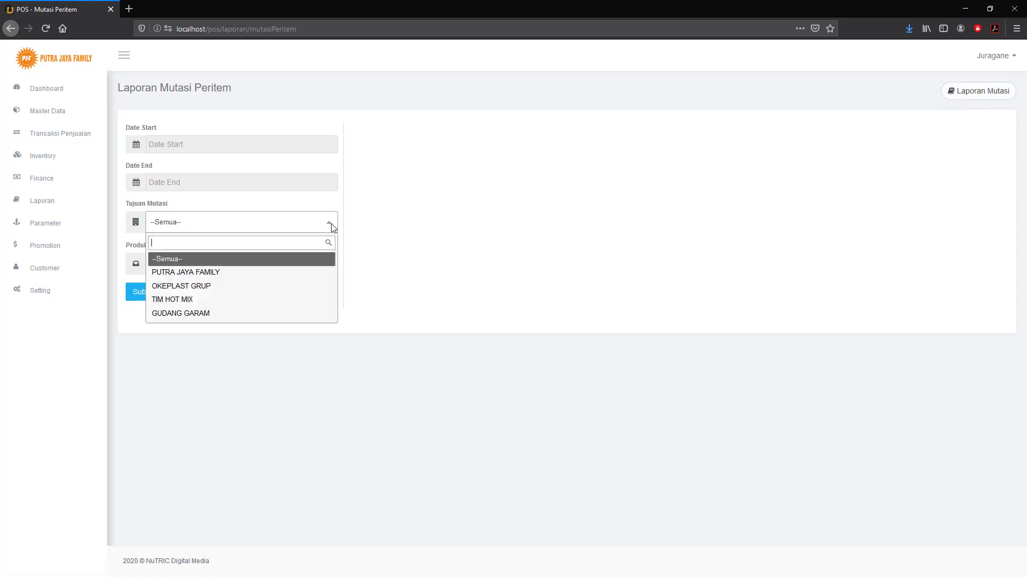
pyautogui.click(236, 274)
pyautogui.click(246, 269)
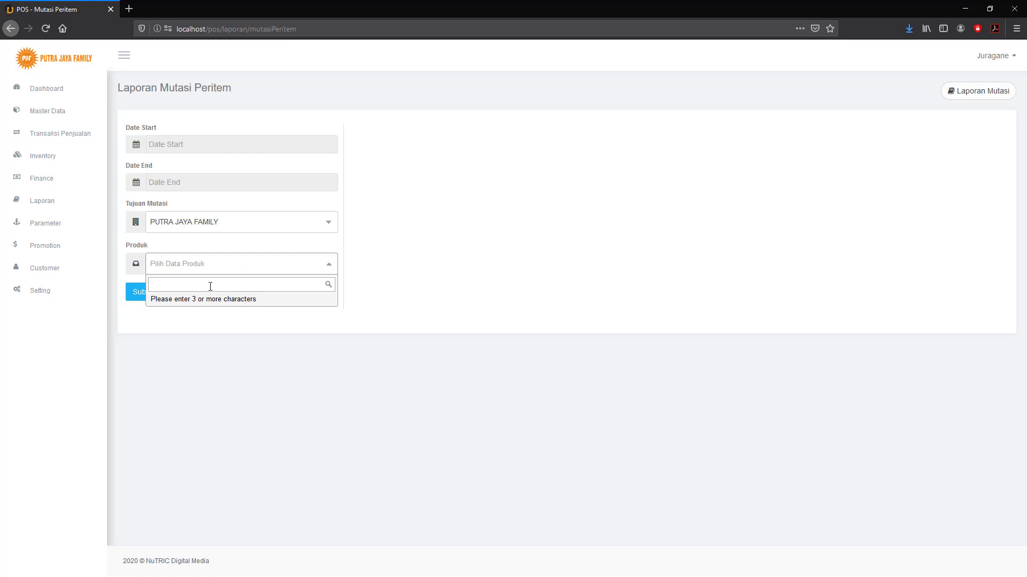
pyautogui.write('tes')
pyautogui.click(207, 302)
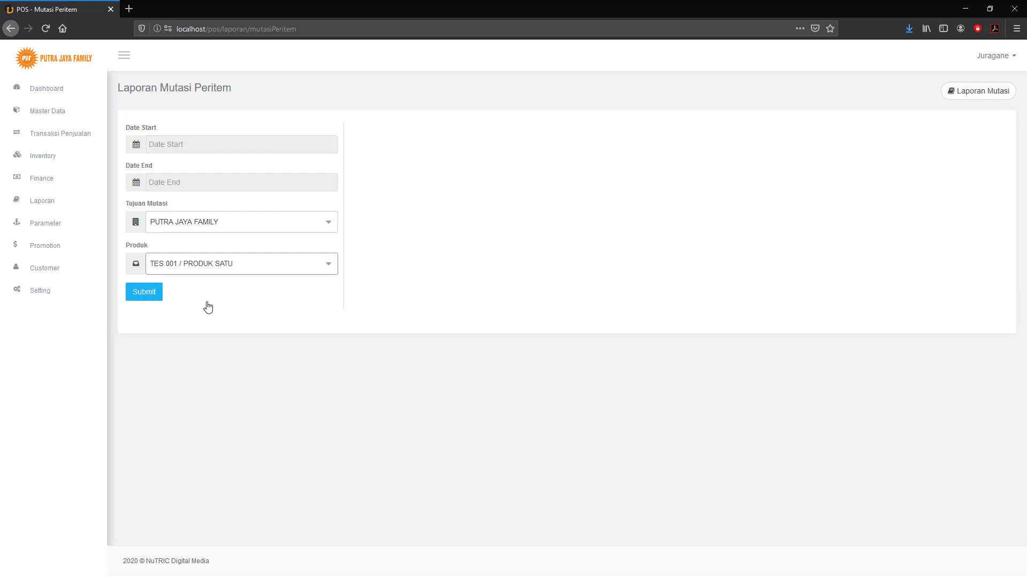
pyautogui.click(155, 294)
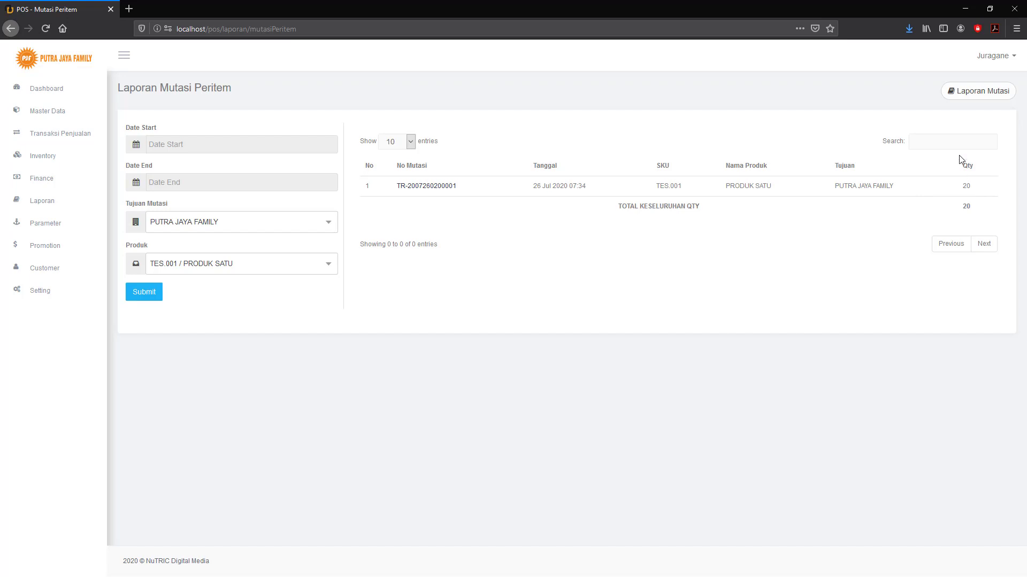
pyautogui.click(52, 207)
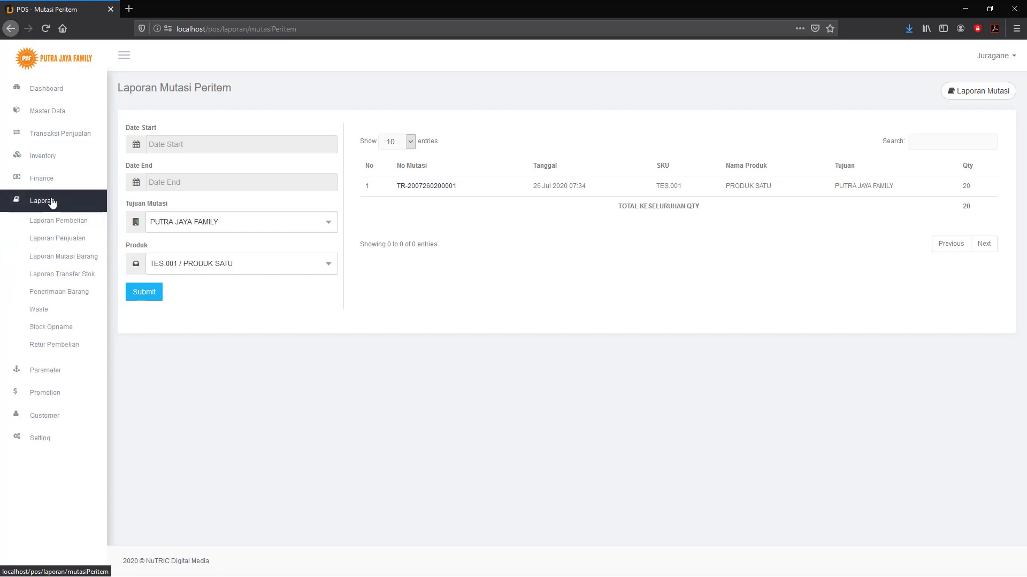
# Run Laporan Transfer Stok from PUTRA JAYA FAMILY to OKEPLAST GRUP, 2020-07-01 to 2020-07-09, finding no transfers.
pyautogui.click(54, 279)
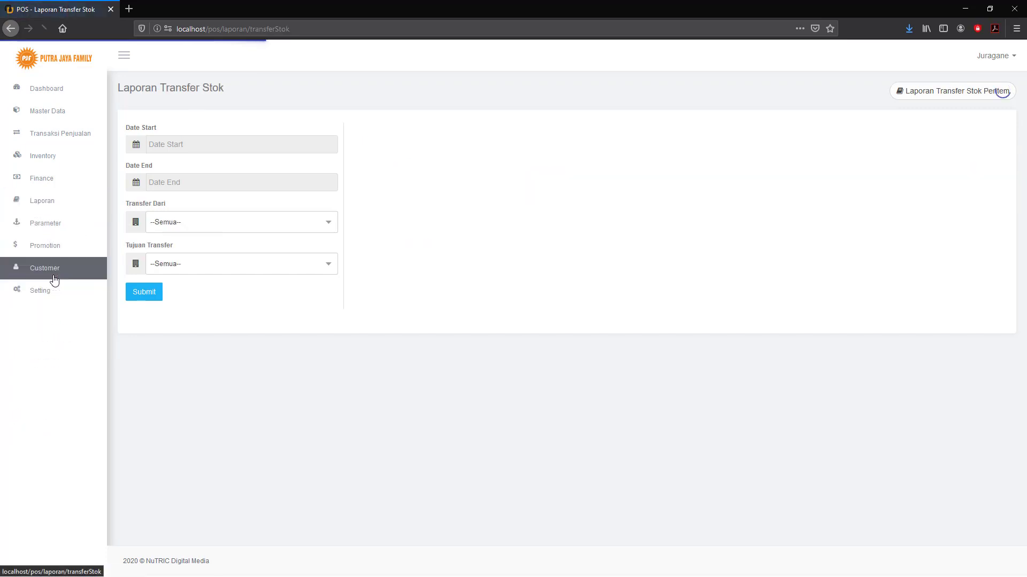
pyautogui.click(327, 225)
pyautogui.click(212, 274)
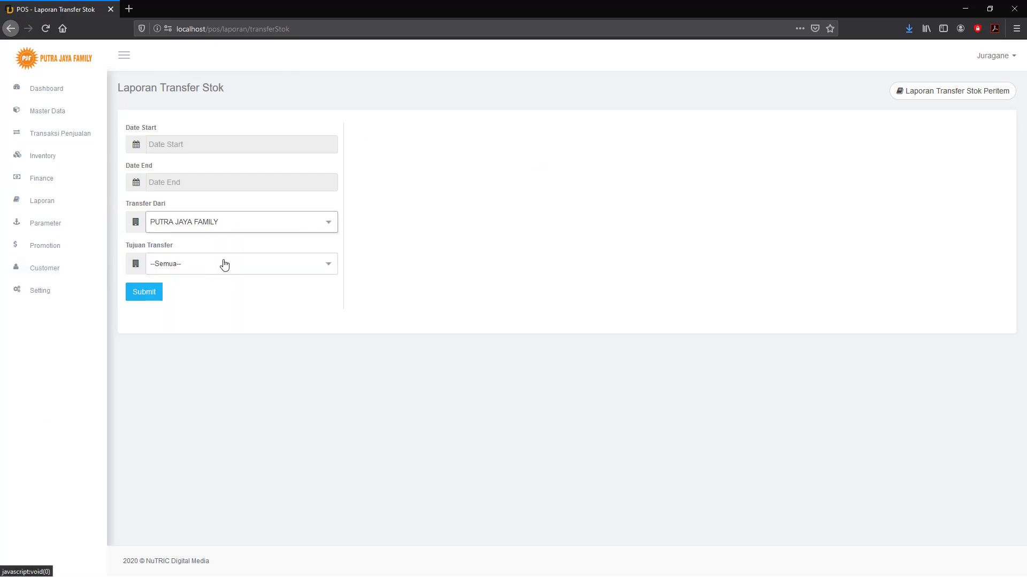
pyautogui.click(223, 263)
pyautogui.click(193, 328)
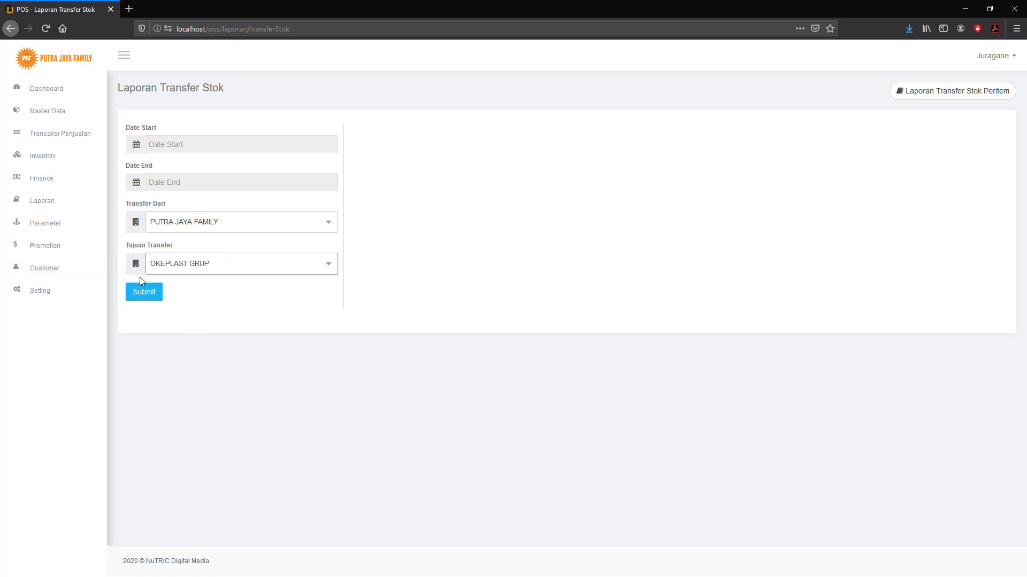
pyautogui.click(214, 143)
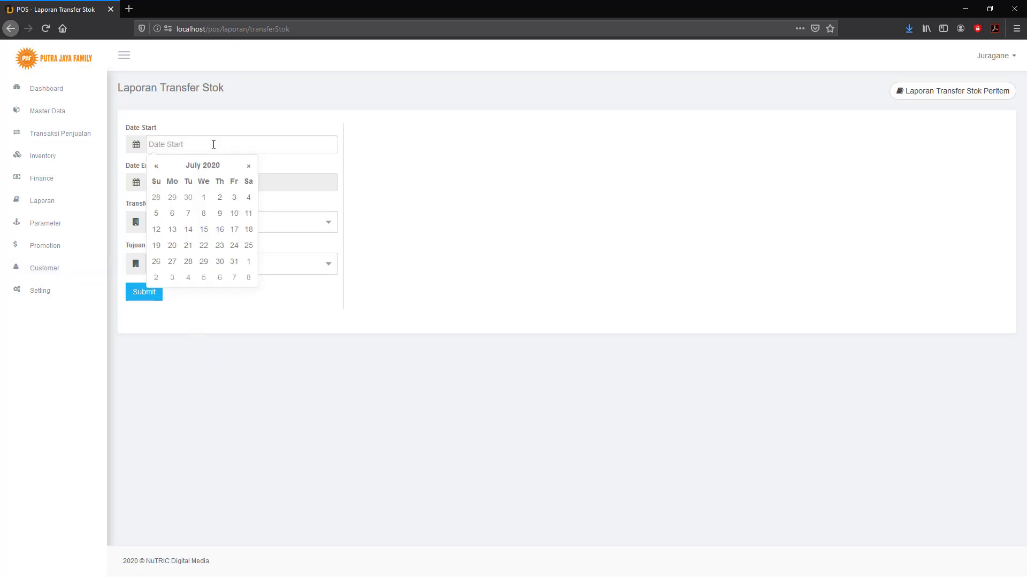
pyautogui.click(204, 198)
pyautogui.click(212, 182)
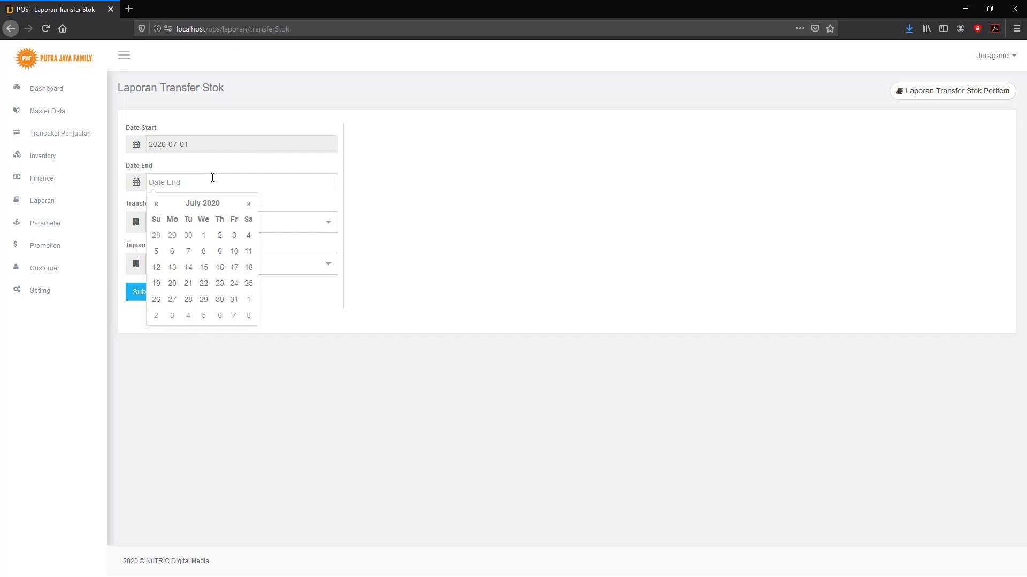
pyautogui.click(220, 252)
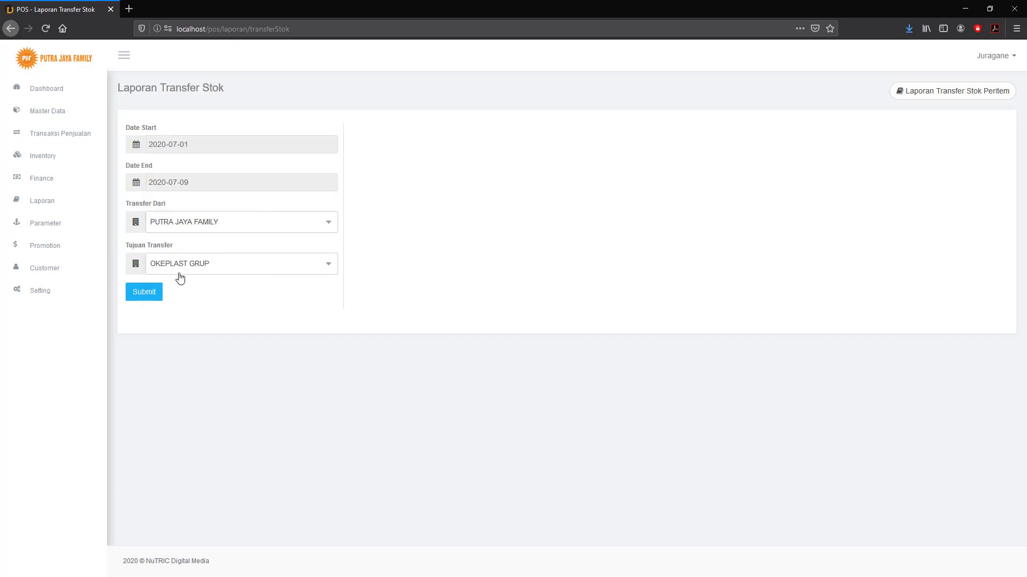
pyautogui.click(146, 293)
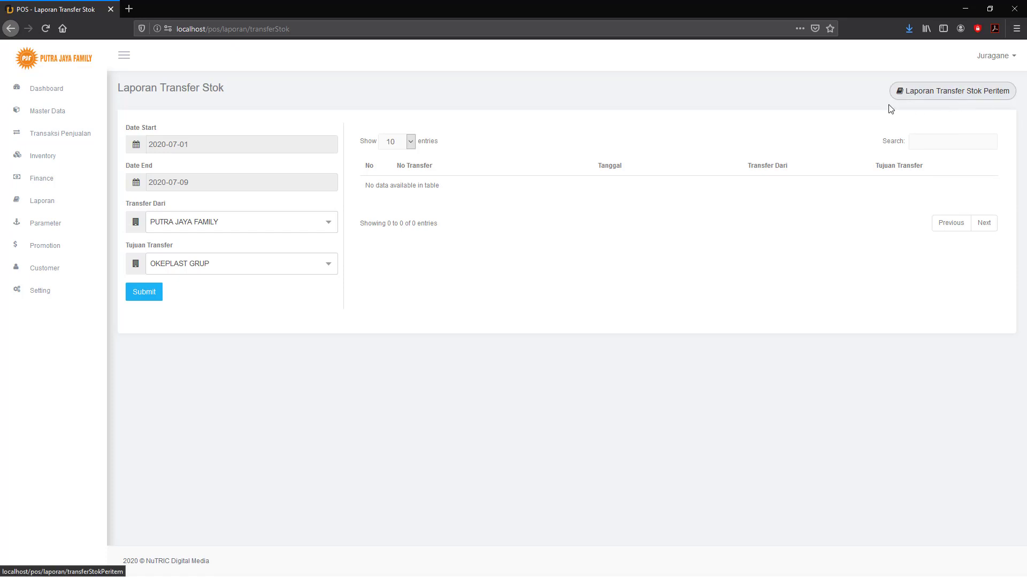
pyautogui.click(45, 201)
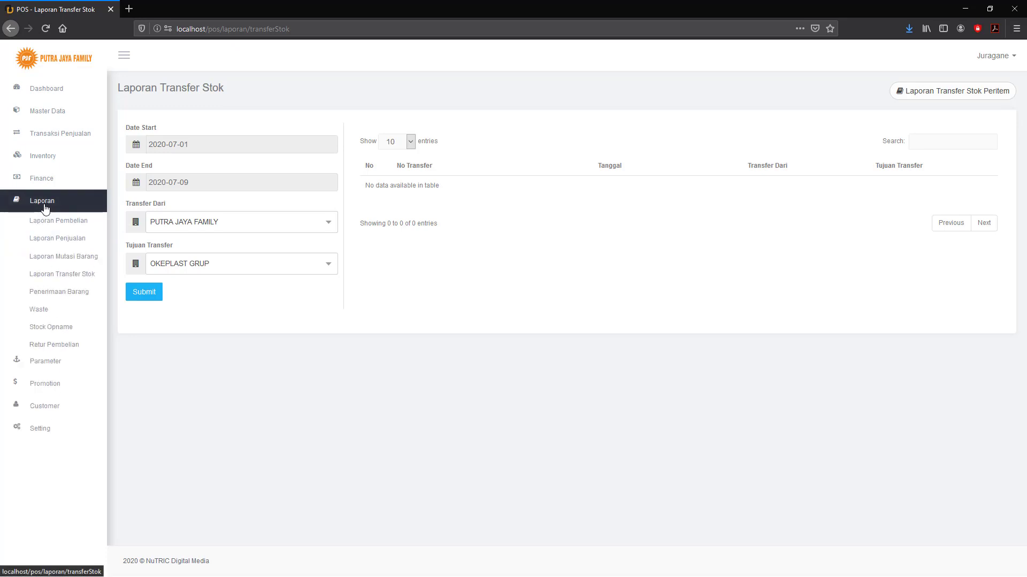
# Filter Laporan Penerimaan Barang to Gudang and OKE MAGELANG, listing one receipt dated 26/07/2020.
pyautogui.click(49, 297)
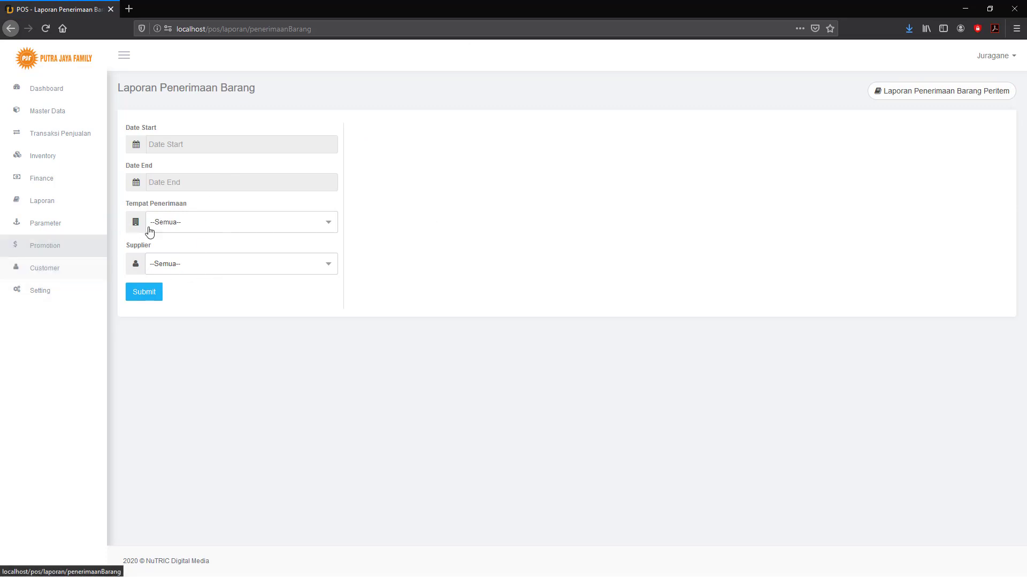
pyautogui.click(188, 223)
pyautogui.click(187, 223)
pyautogui.click(187, 222)
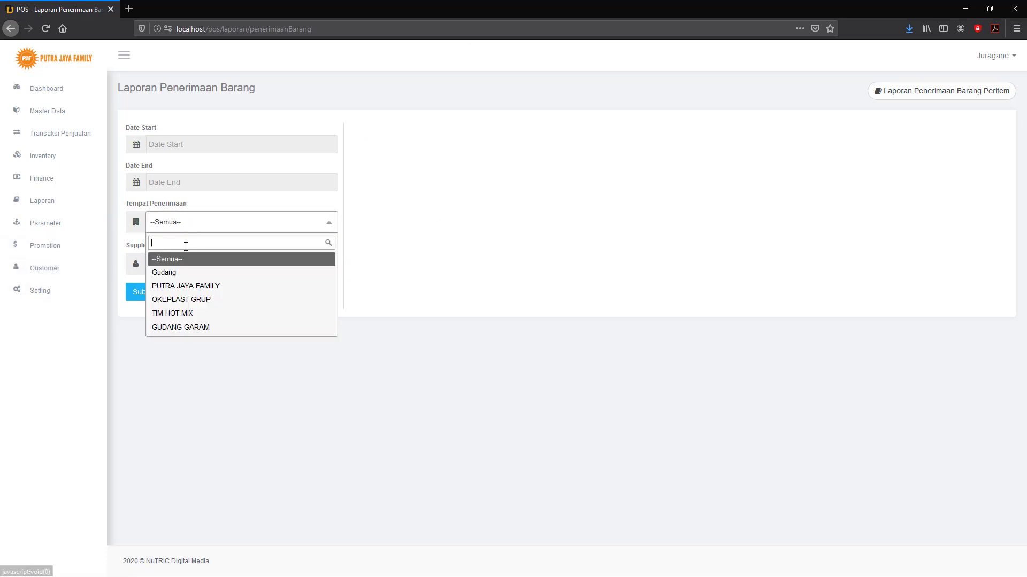
pyautogui.click(177, 273)
pyautogui.click(176, 275)
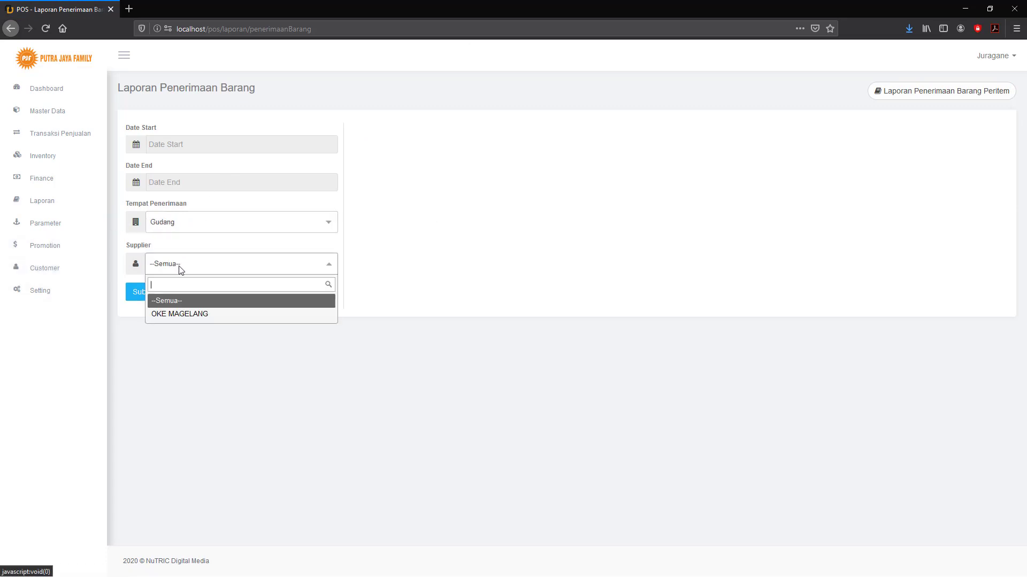
pyautogui.click(163, 315)
pyautogui.click(145, 292)
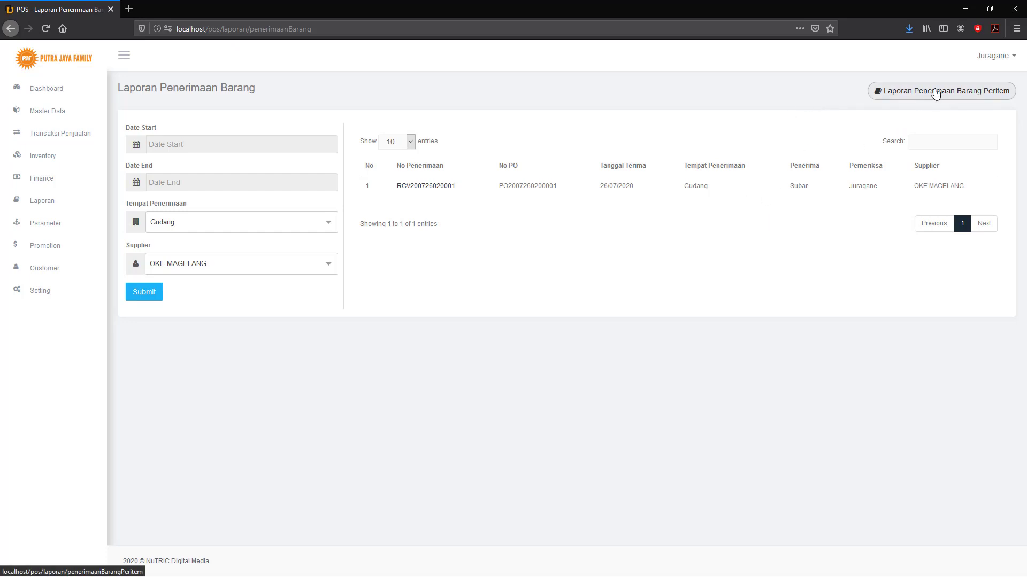
pyautogui.click(49, 207)
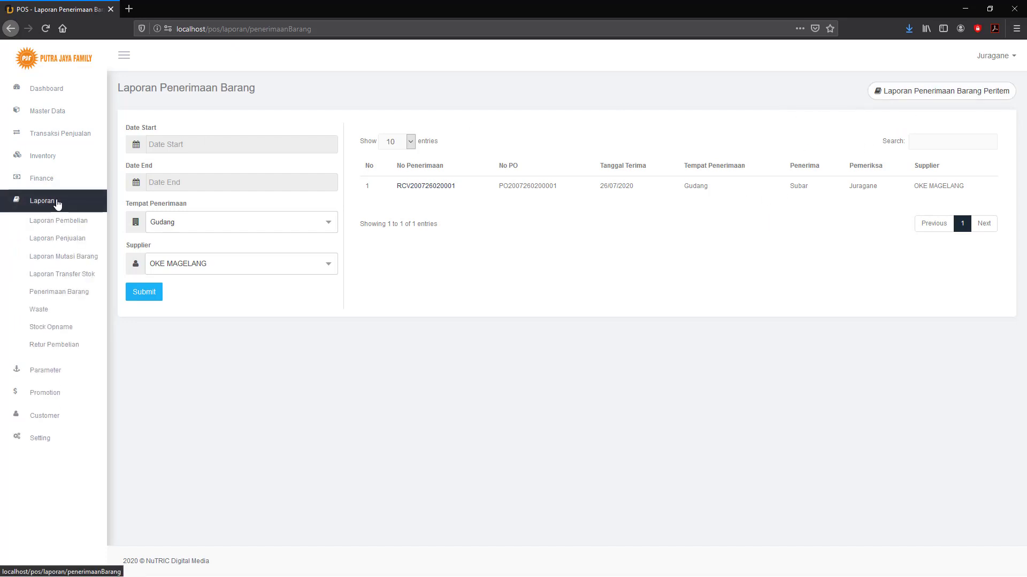
# View the Waste report form, then open the empty Stock Opname report.
pyautogui.click(42, 312)
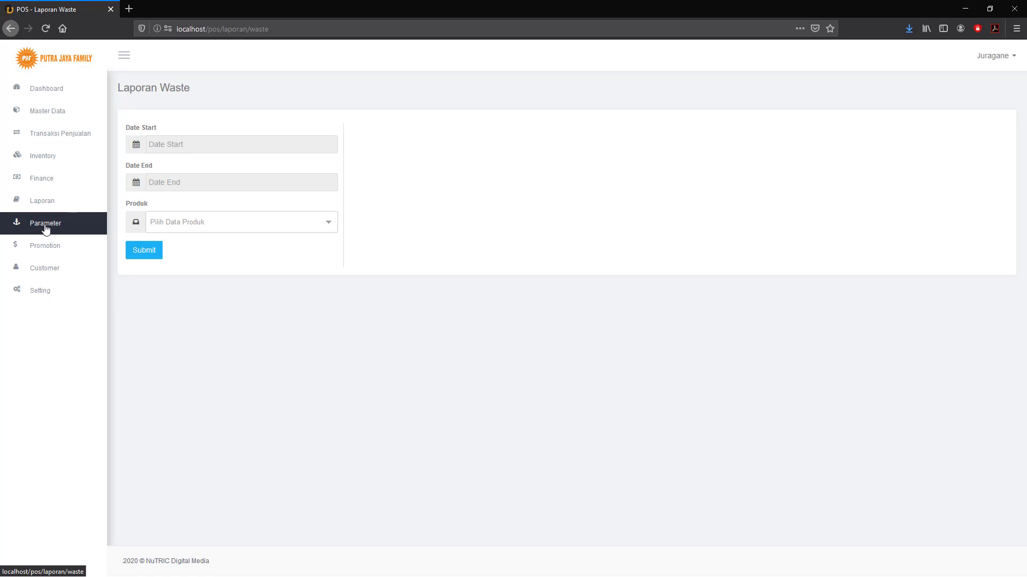
pyautogui.click(47, 203)
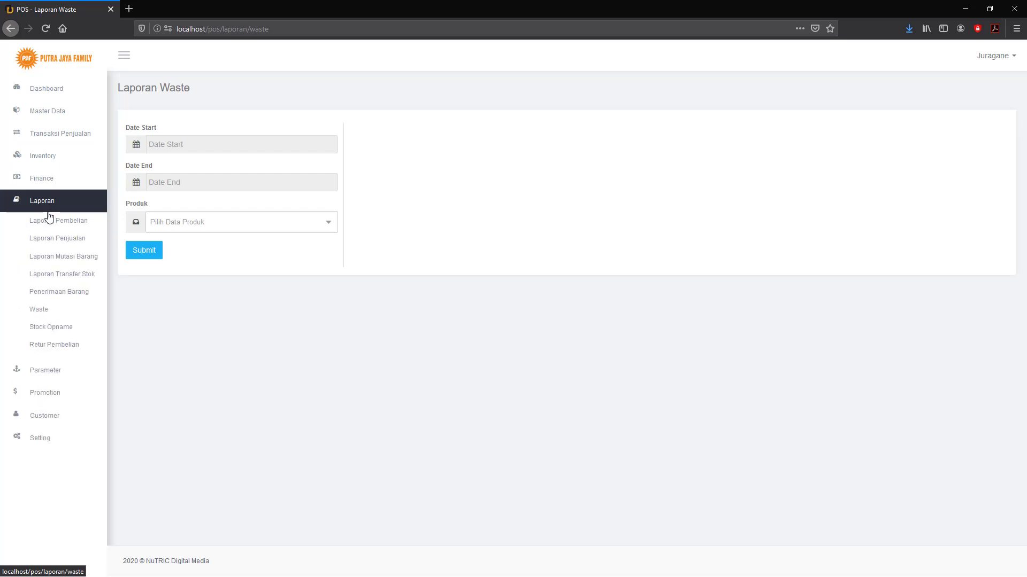
pyautogui.click(56, 328)
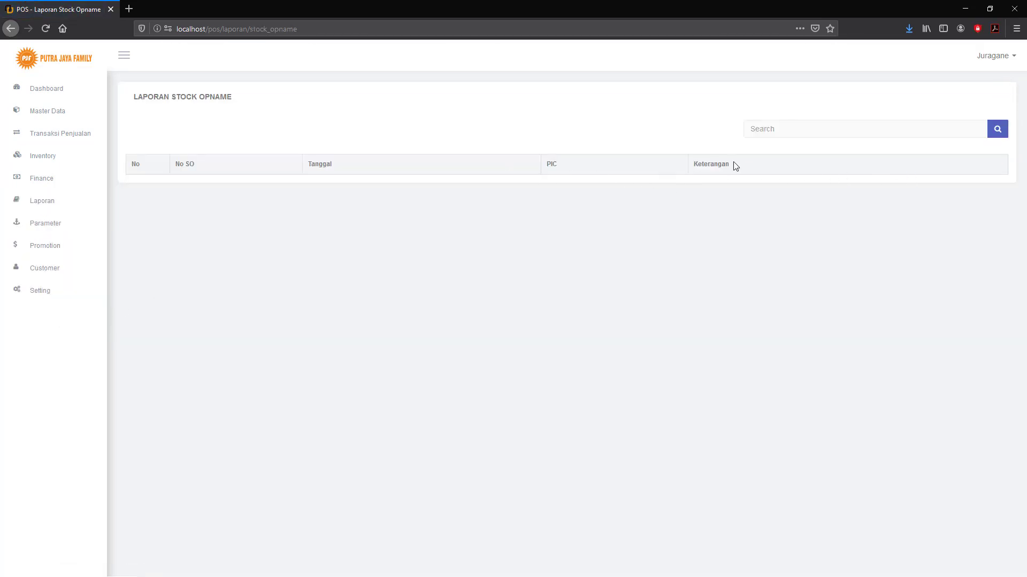
pyautogui.click(49, 207)
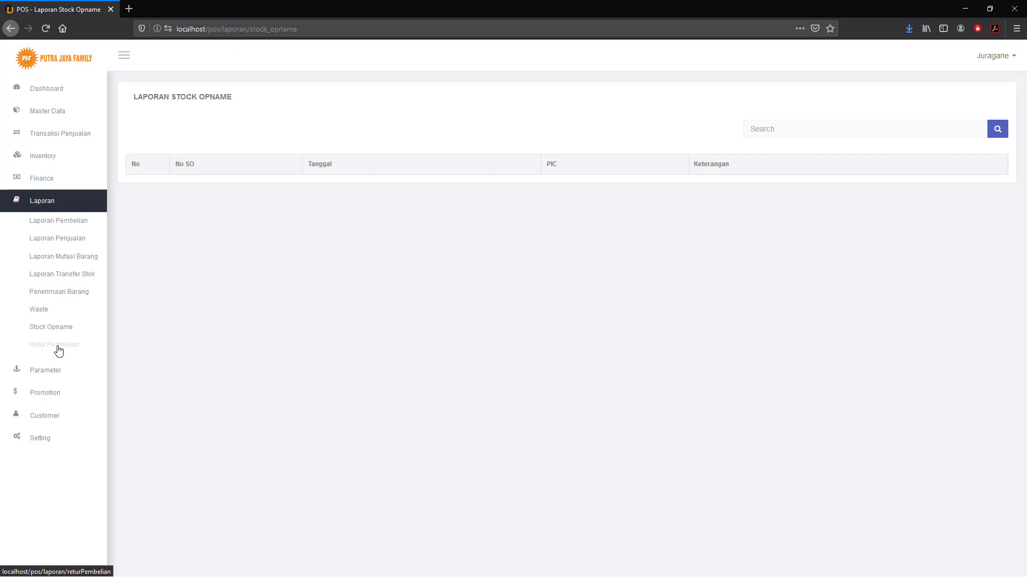
# Open Laporan Retur Pembelian, leaving the supplier filter at --Semua-- and the dates blank.
pyautogui.click(58, 347)
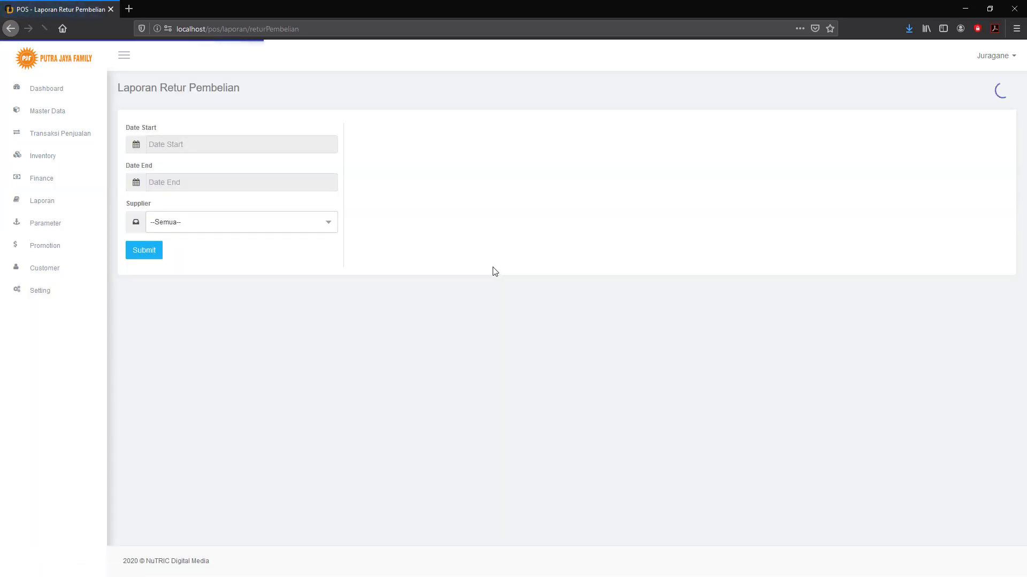
pyautogui.click(335, 226)
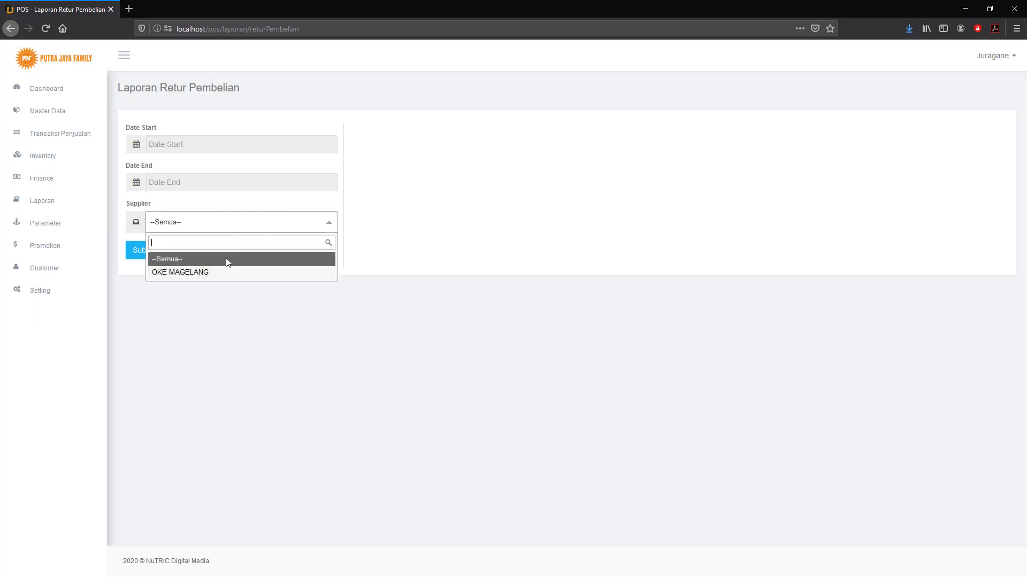
pyautogui.click(231, 308)
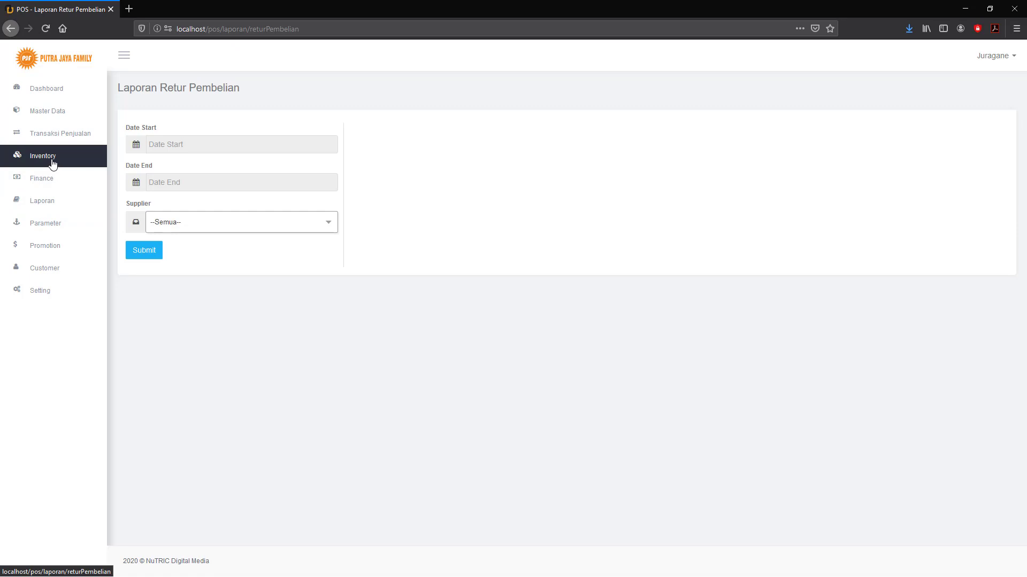
pyautogui.click(72, 137)
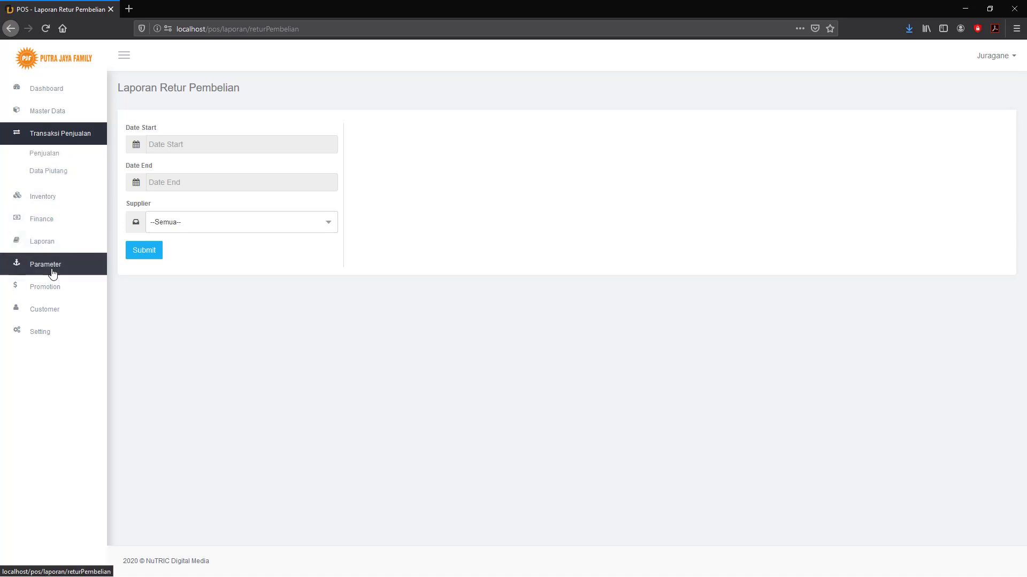
pyautogui.click(253, 227)
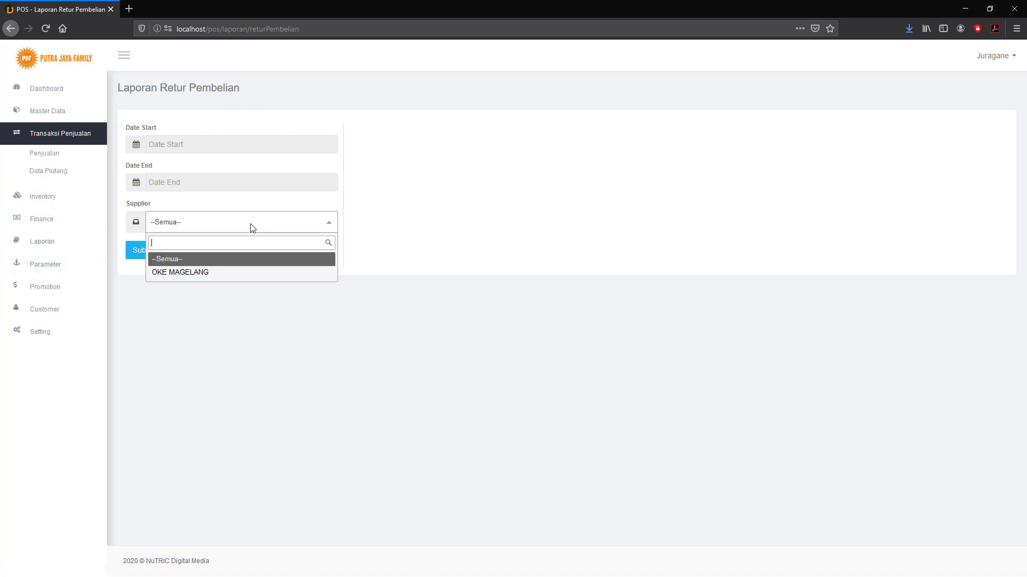
pyautogui.click(466, 227)
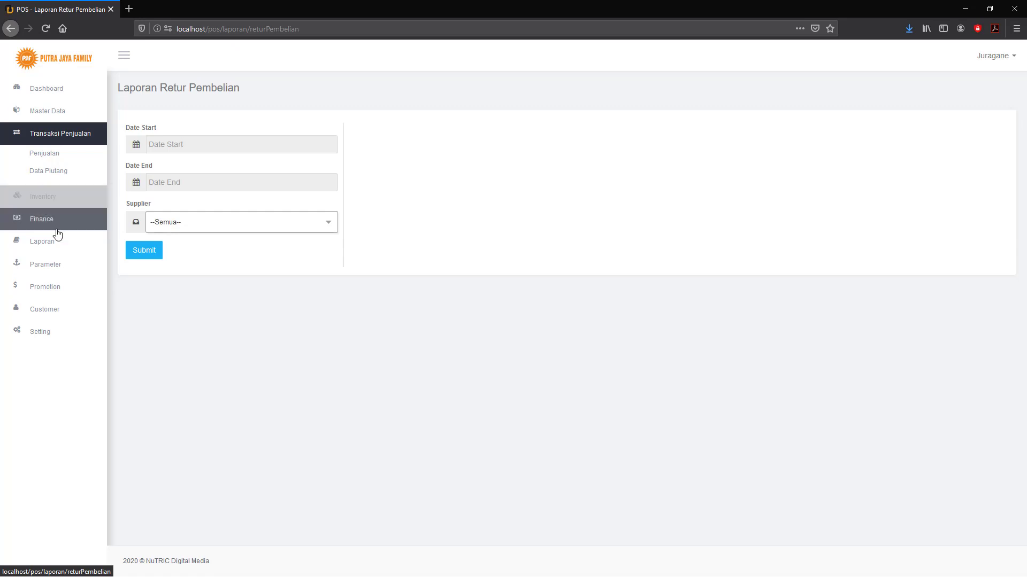
pyautogui.click(44, 224)
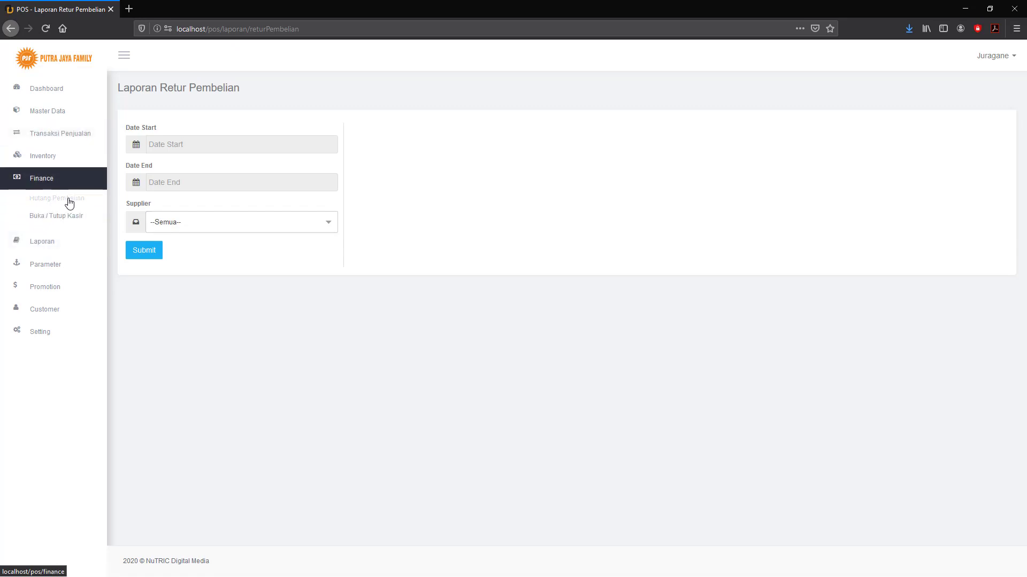
# Open Finance > Hutang Pembelian, listing one unpaid purchase order dated 2020-07-26.
pyautogui.click(68, 199)
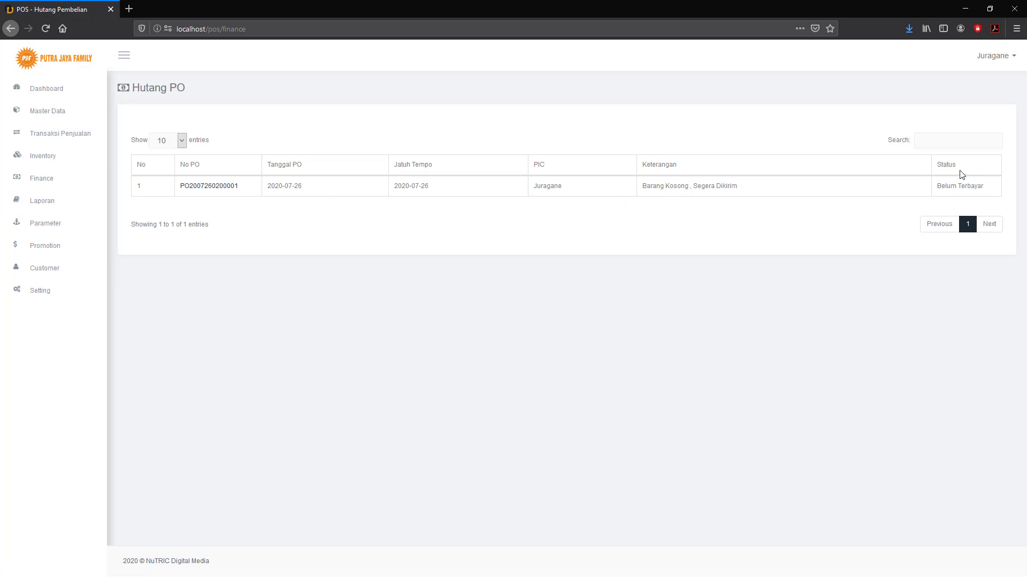
pyautogui.click(46, 180)
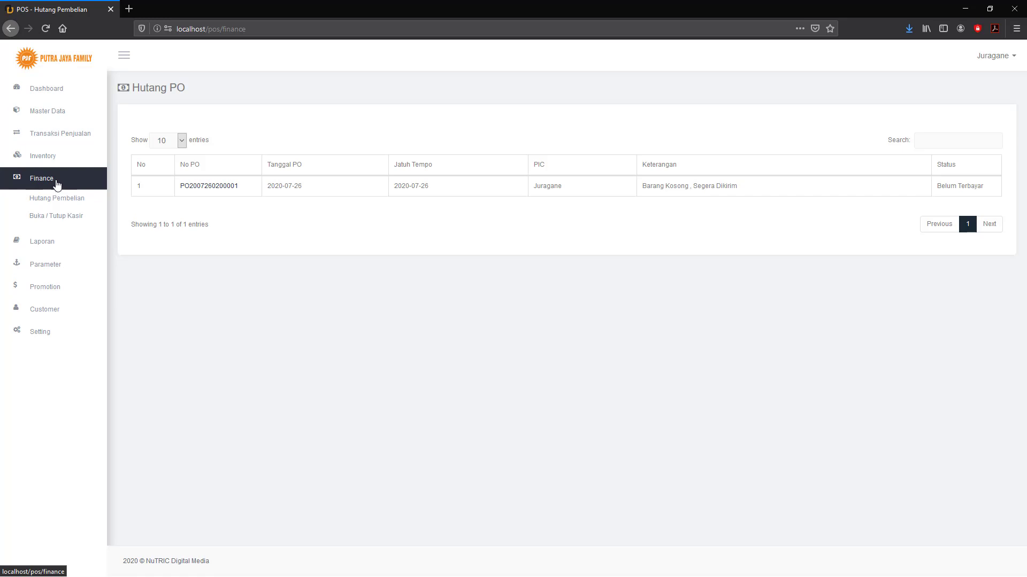
# On Buka / Tutup Kasir, register the row 1 cashier with an empty Modal, giving Modal Awal 0.
pyautogui.click(53, 216)
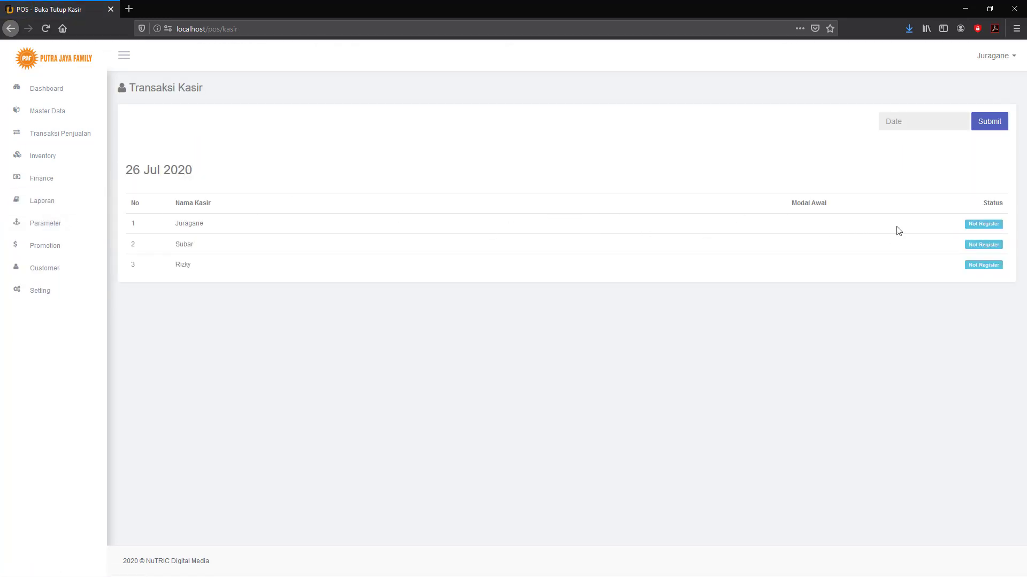
pyautogui.click(987, 229)
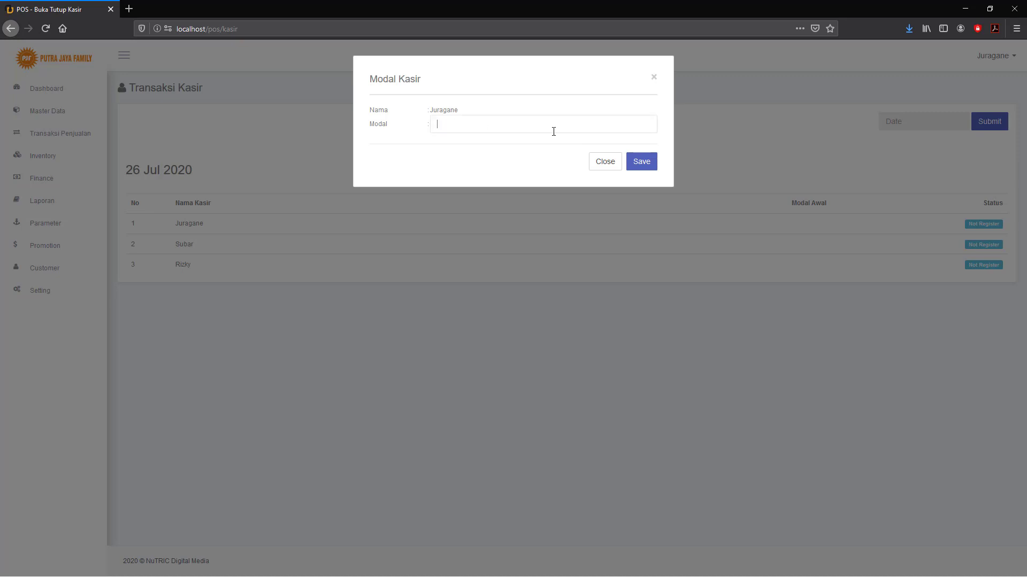
pyautogui.click(643, 163)
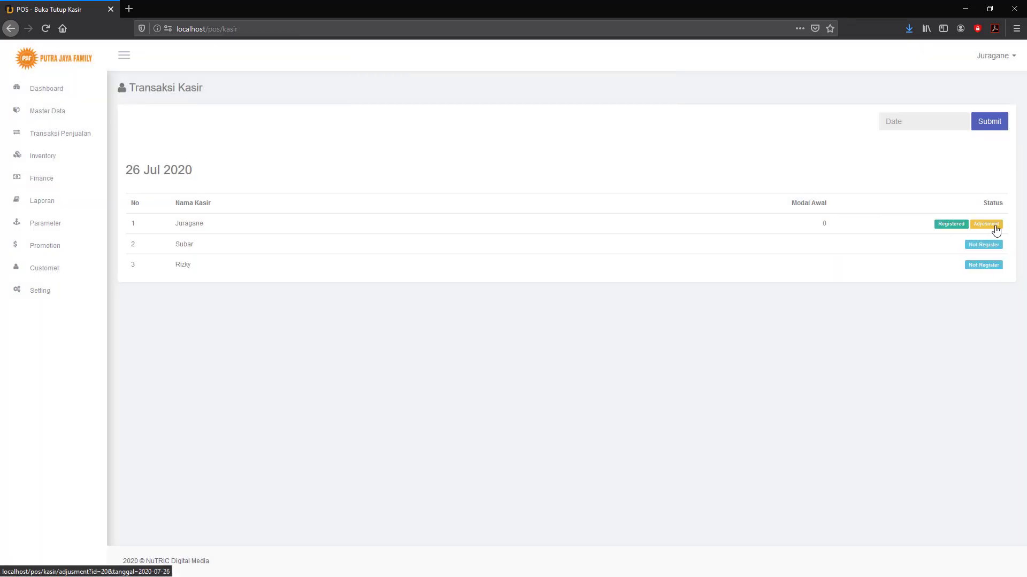
# Open the first cashier's Adjustment closing page, which shows no transactions, then return to Buka / Tutup Kasir.
pyautogui.click(994, 225)
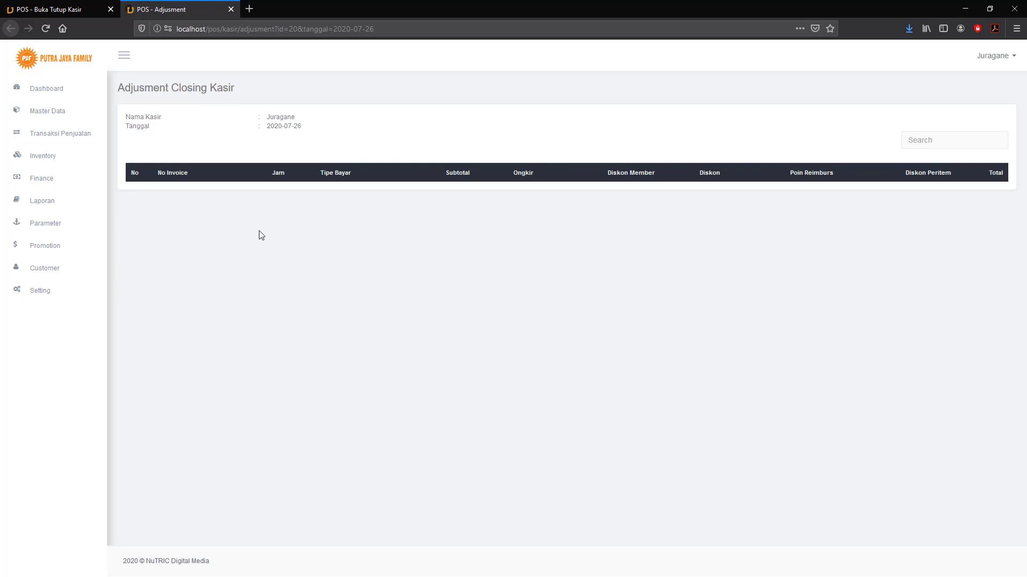
pyautogui.click(43, 208)
pyautogui.click(48, 180)
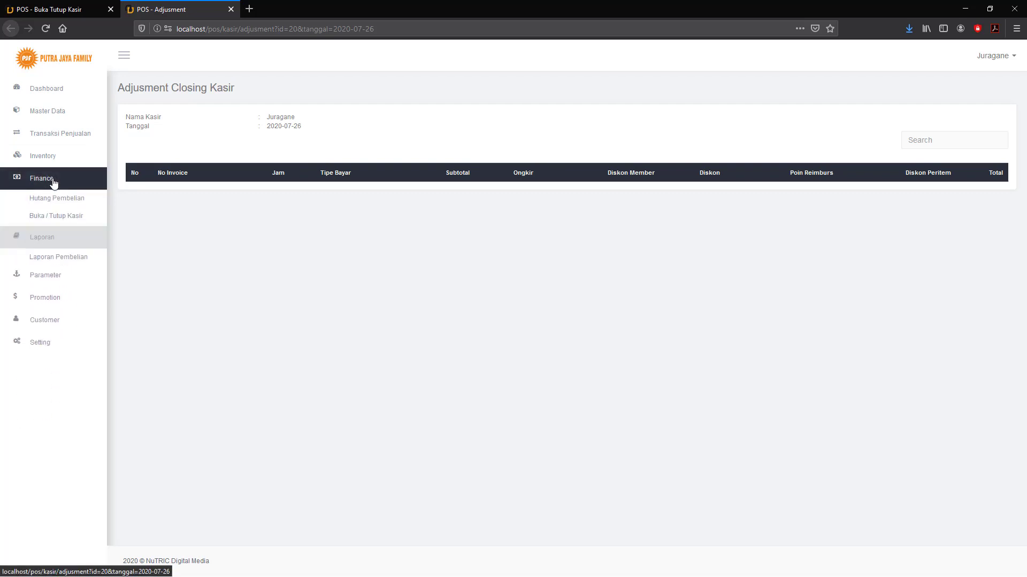
pyautogui.click(53, 218)
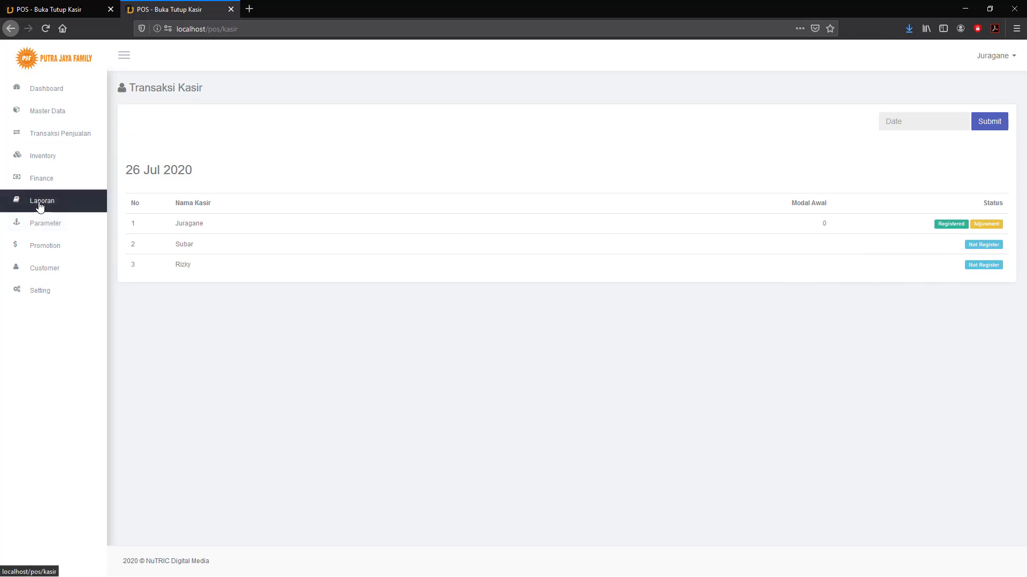
# Expand the Inventory sidebar menu, showing Purchase Order through Data Stok.
pyautogui.click(48, 163)
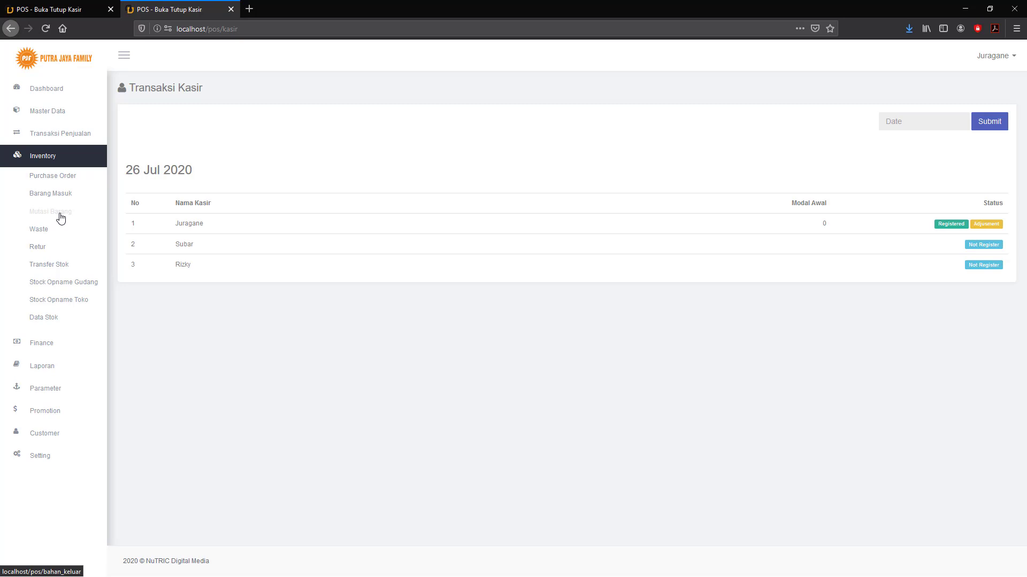
# Open Inventory > Mutasi Barang and review the Pilih Store Tujuan destination stores.
pyautogui.click(63, 215)
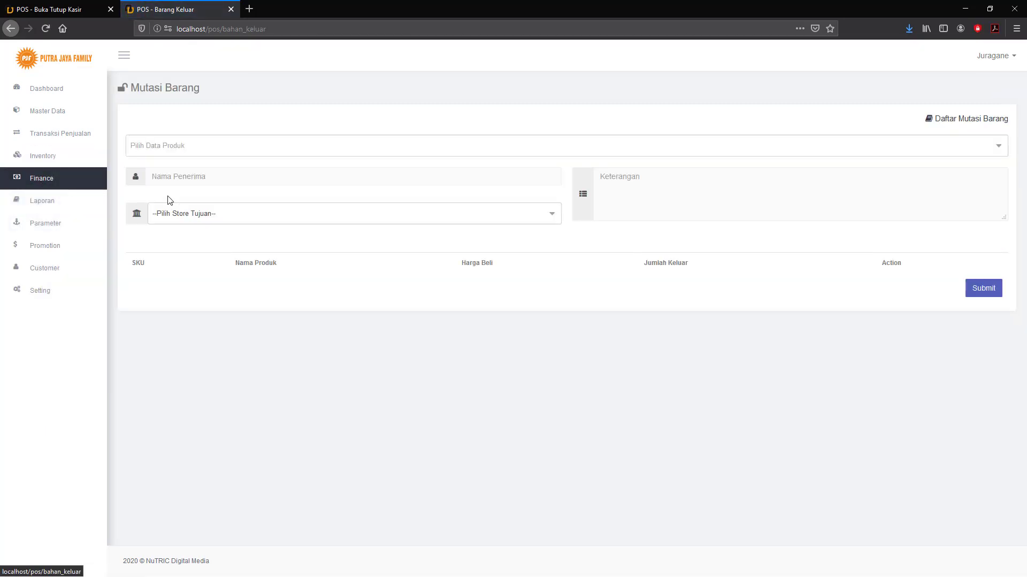
pyautogui.click(256, 220)
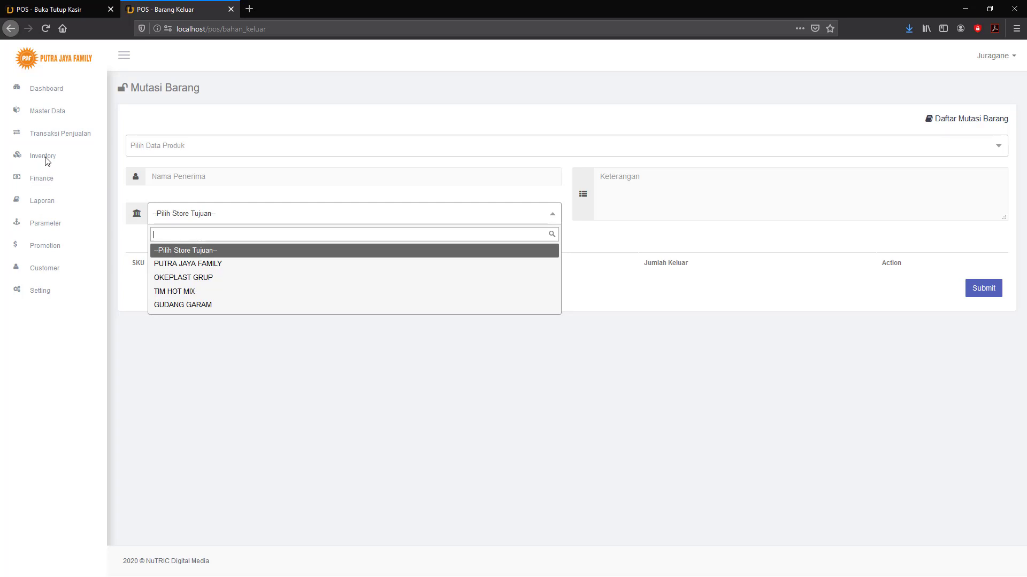
pyautogui.click(46, 158)
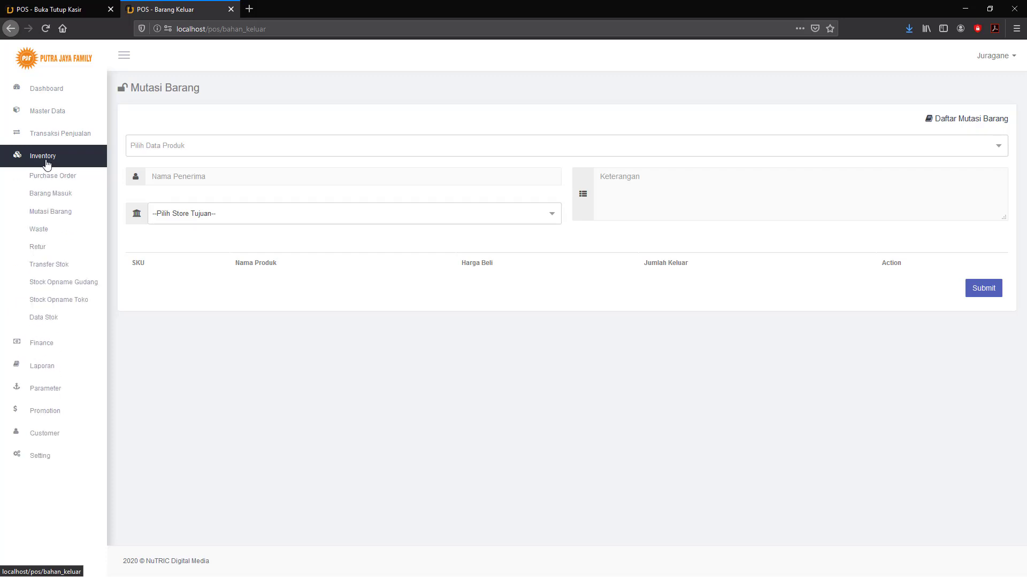
# Start a Retur Toko ke Gudang return for the PUTRA JAYA FAMILY store.
pyautogui.click(40, 252)
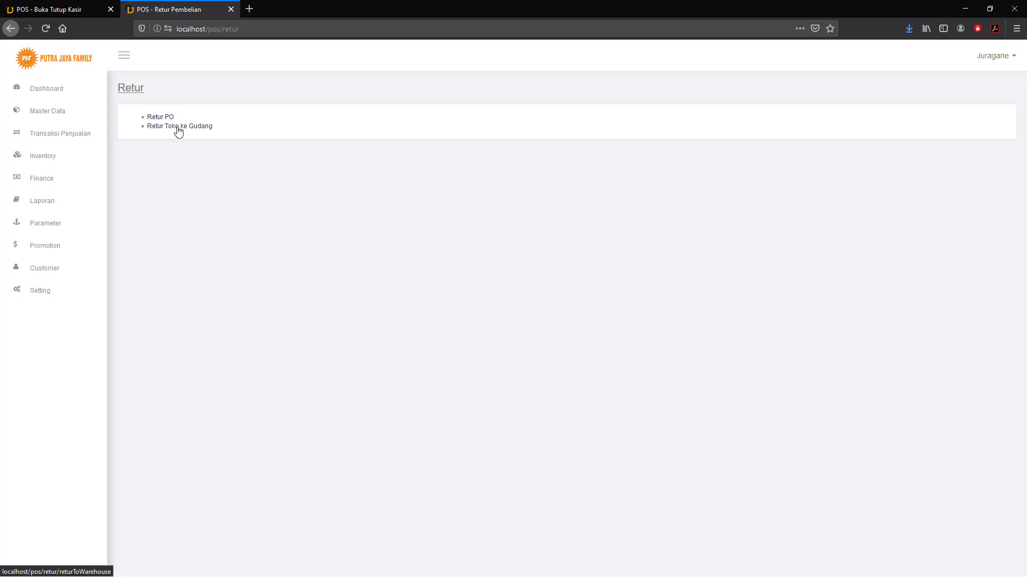
pyautogui.click(177, 128)
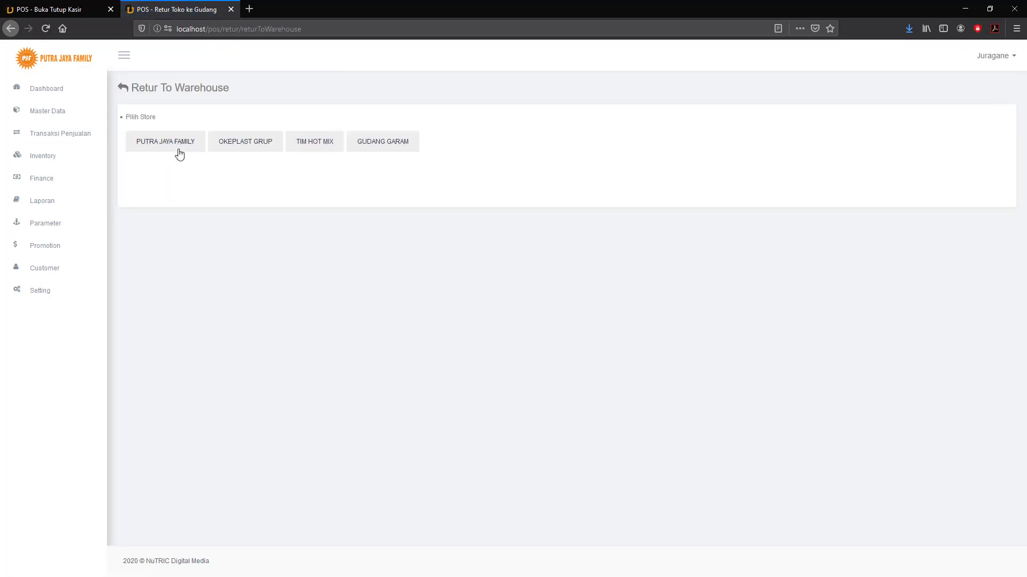
pyautogui.click(167, 143)
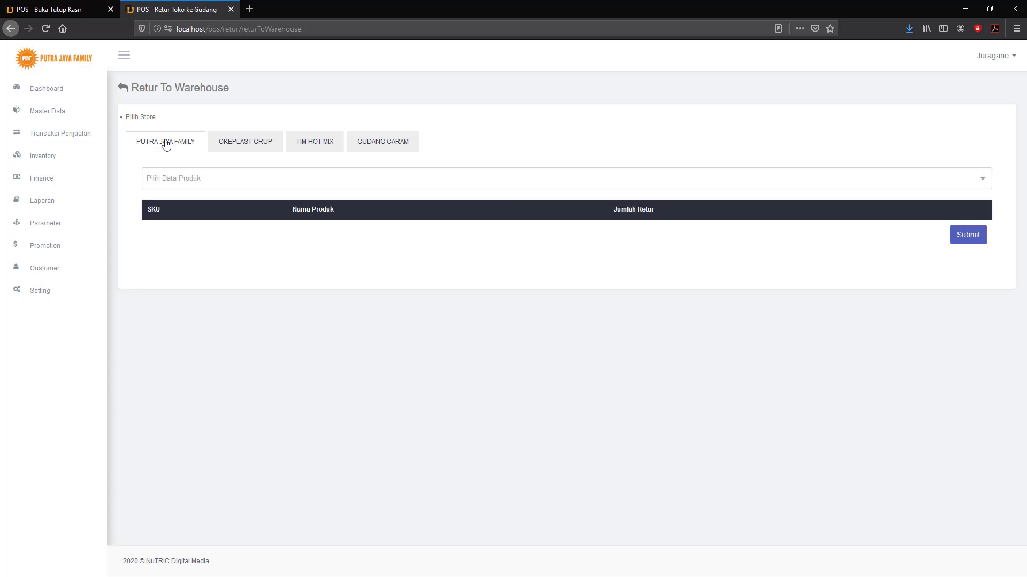
# Check the return's product list without choosing anything, then go to Transfer Stok.
pyautogui.click(201, 182)
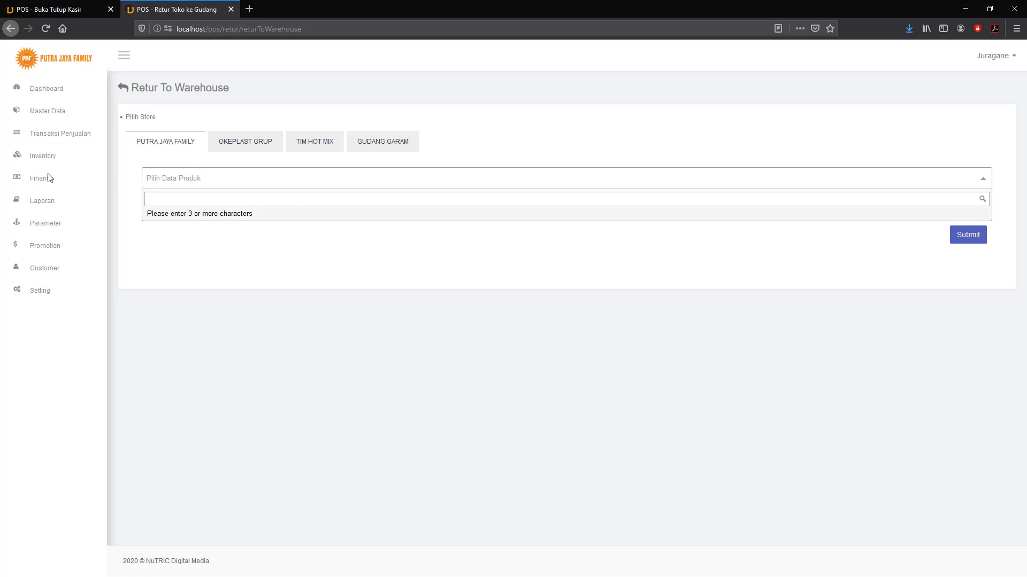
pyautogui.click(47, 159)
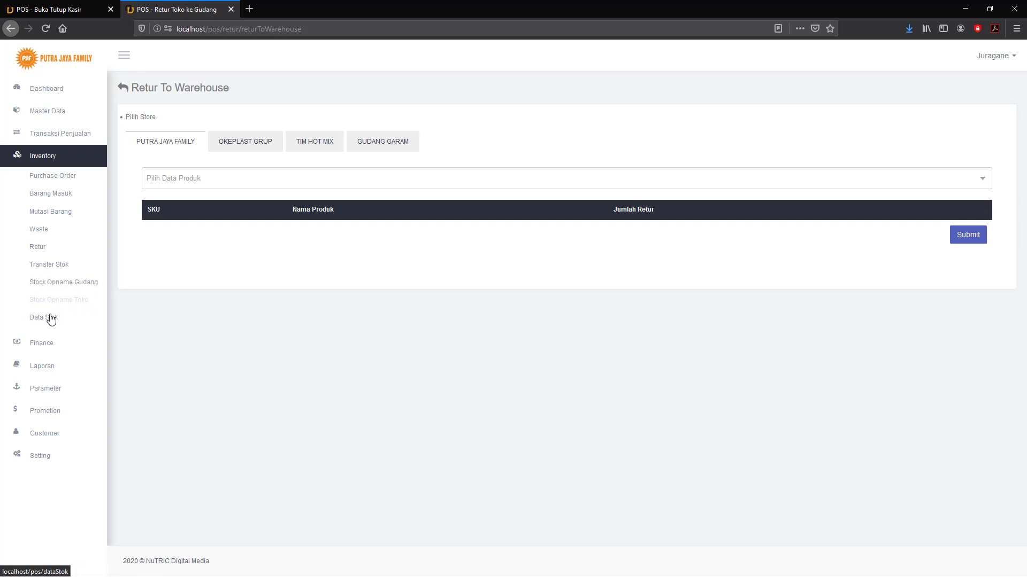
pyautogui.click(46, 266)
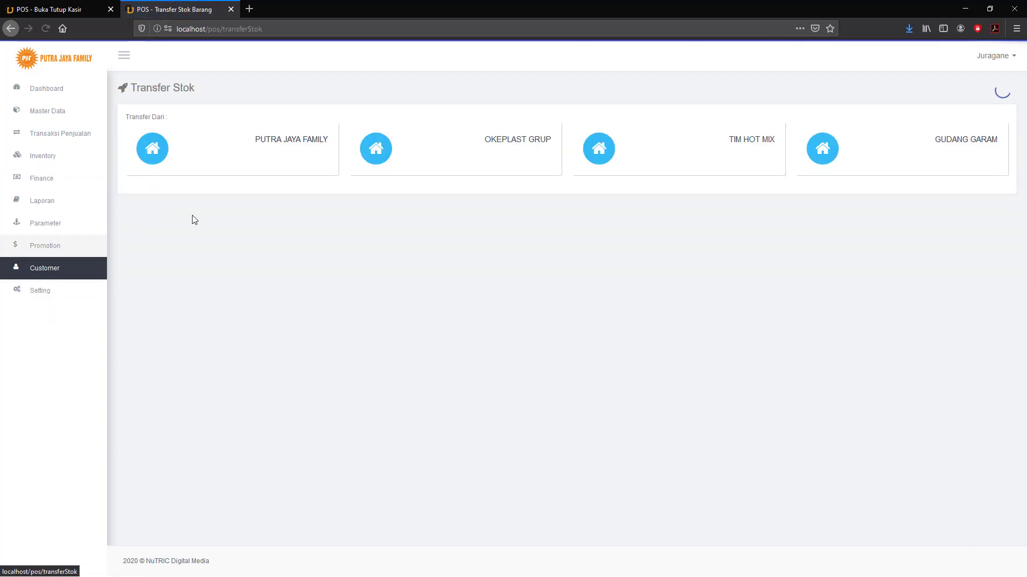
# Begin a stock transfer from PUTRA JAYA FAMILY and add PRODUK SATU by searching 'tes'.
pyautogui.click(153, 149)
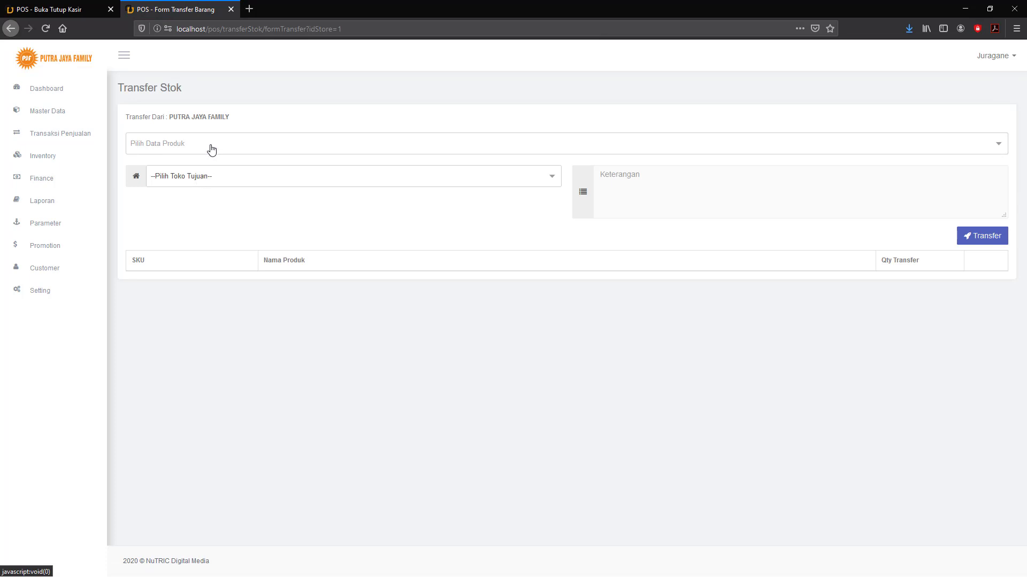
pyautogui.click(214, 145)
pyautogui.click(214, 146)
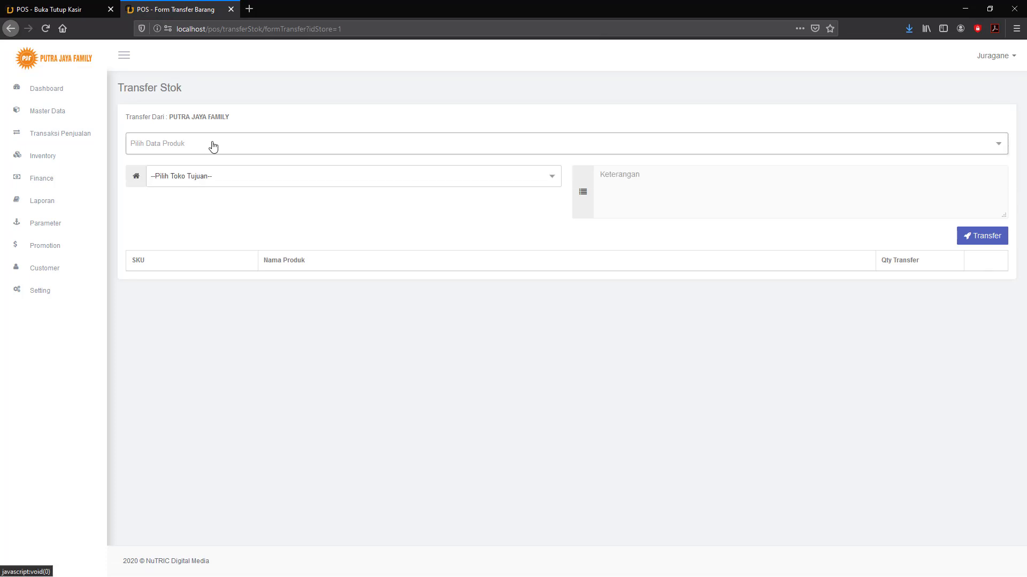
pyautogui.click(207, 177)
pyautogui.click(170, 151)
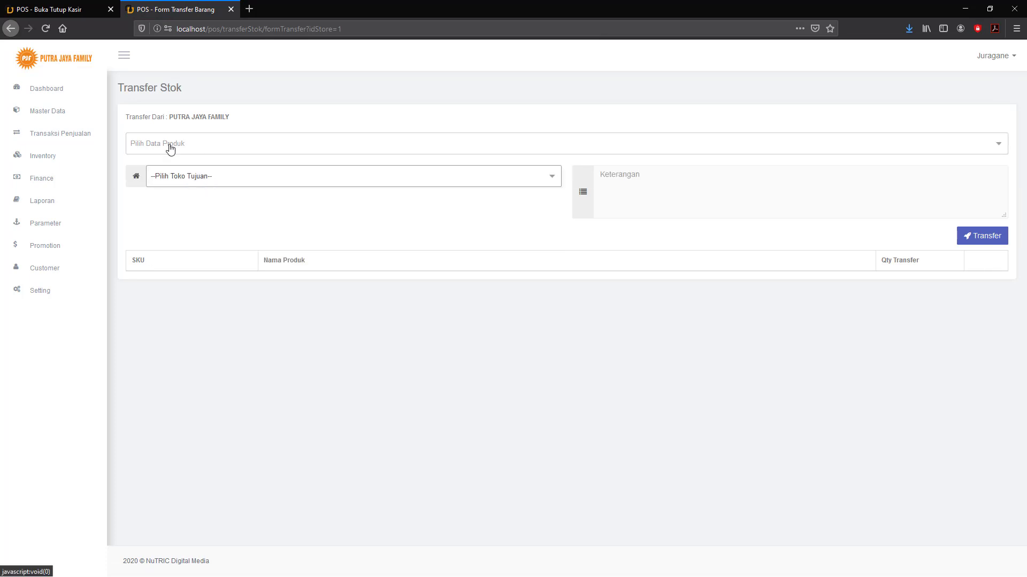
pyautogui.click(168, 147)
pyautogui.write('tes')
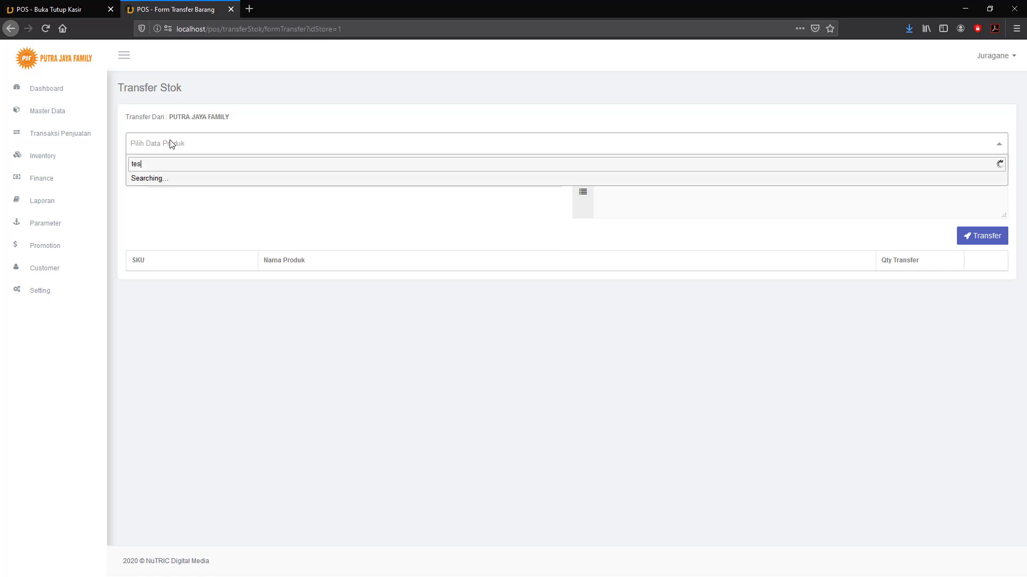
pyautogui.click(169, 180)
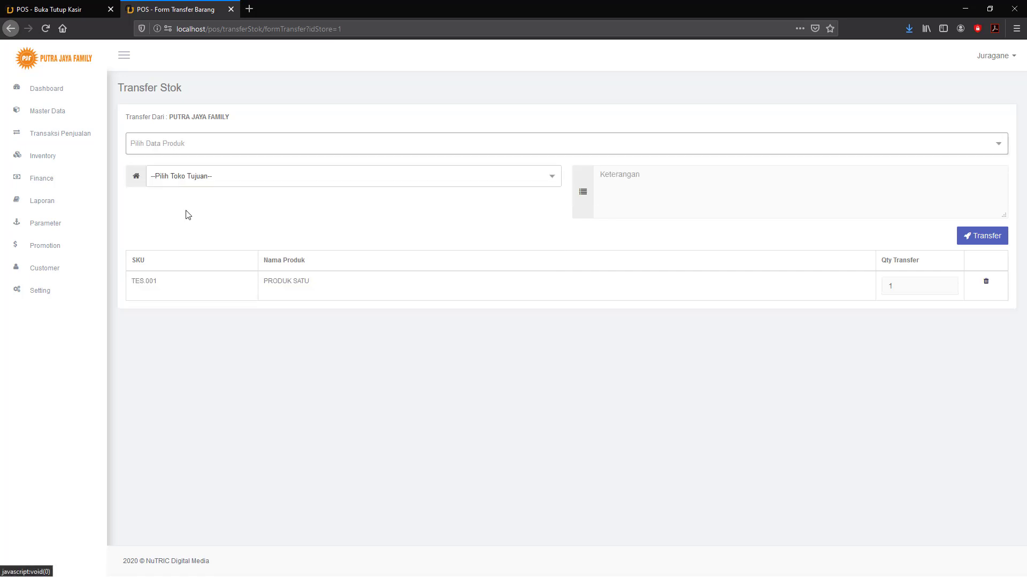
# Set OKEPLAST GRUP as destination, fill in the transfer details, then go to Inventory > Data Stok.
pyautogui.click(217, 178)
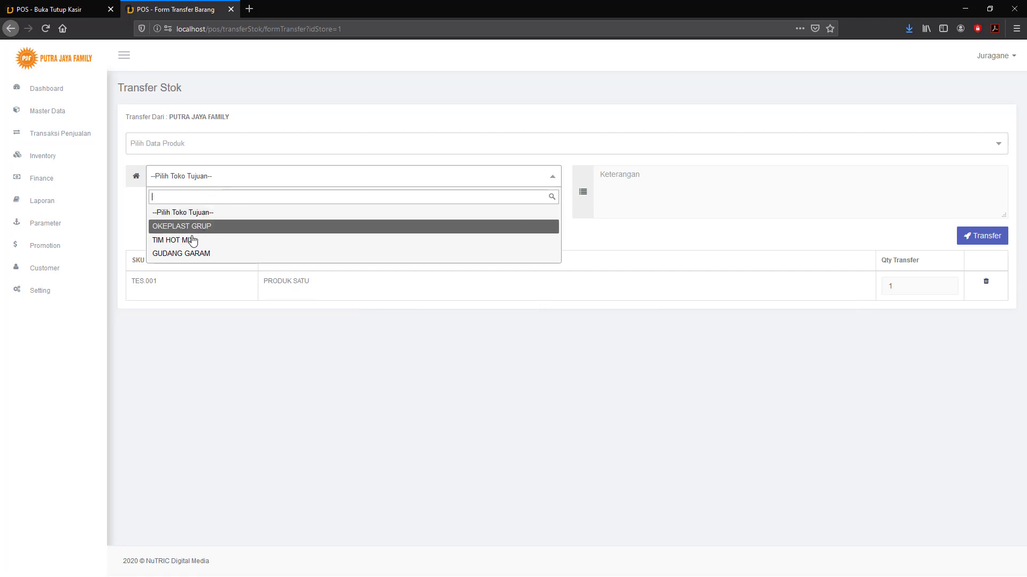
pyautogui.press('Down')
pyautogui.press('Down')
pyautogui.press('Up')
pyautogui.press('Up')
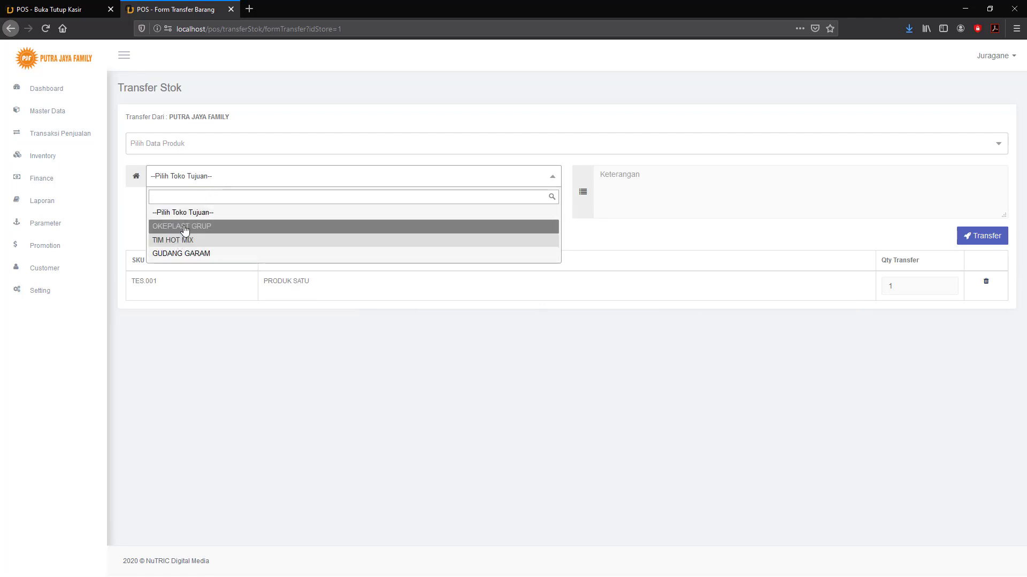
pyautogui.press('Return')
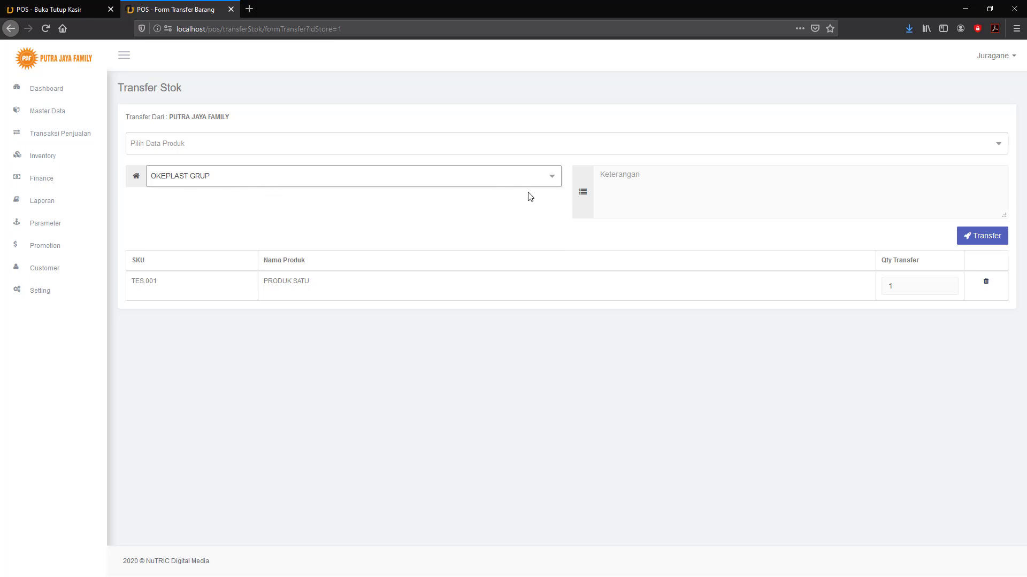
pyautogui.click(619, 173)
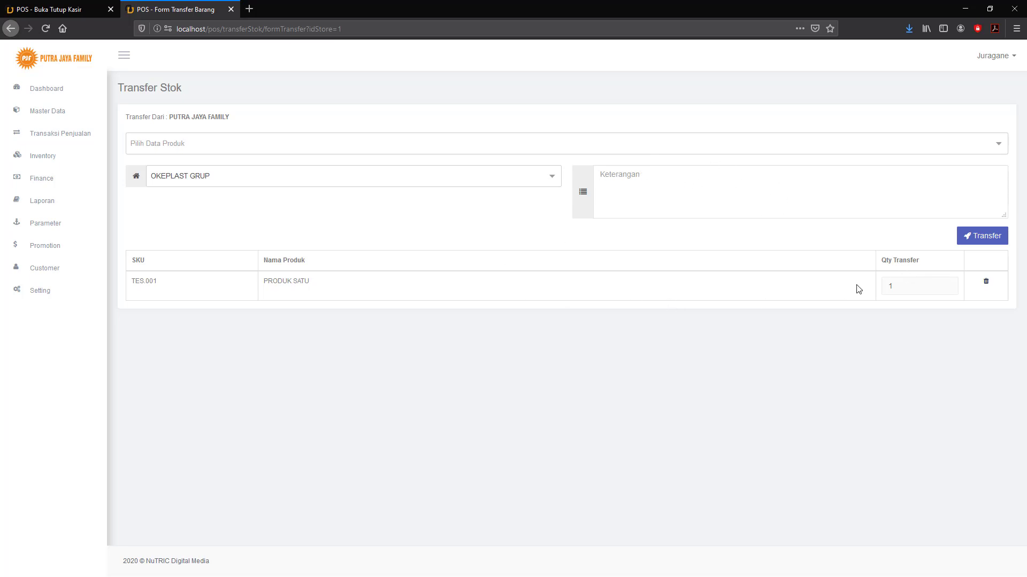
pyautogui.click(807, 283)
pyautogui.click(971, 236)
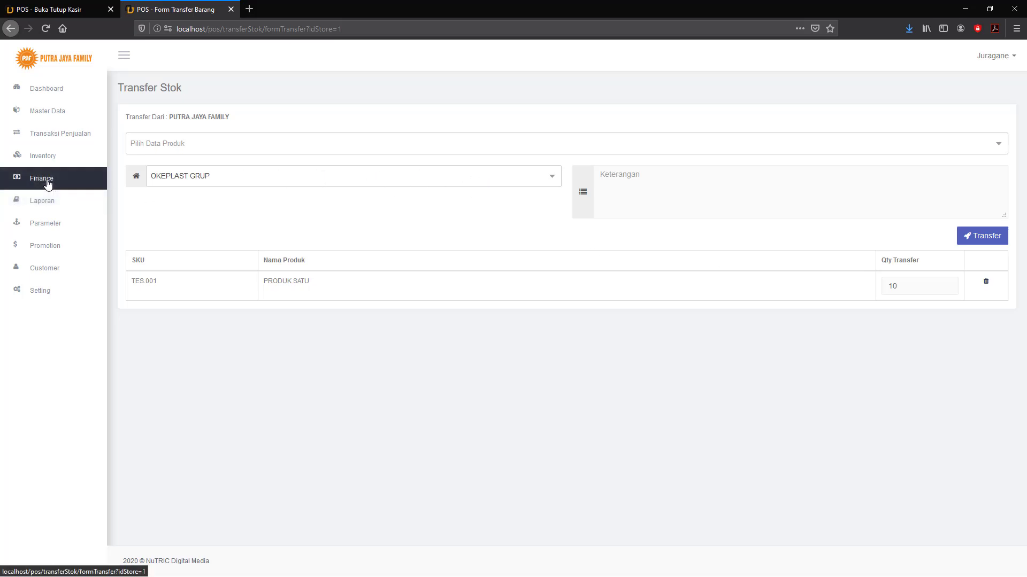
pyautogui.click(47, 161)
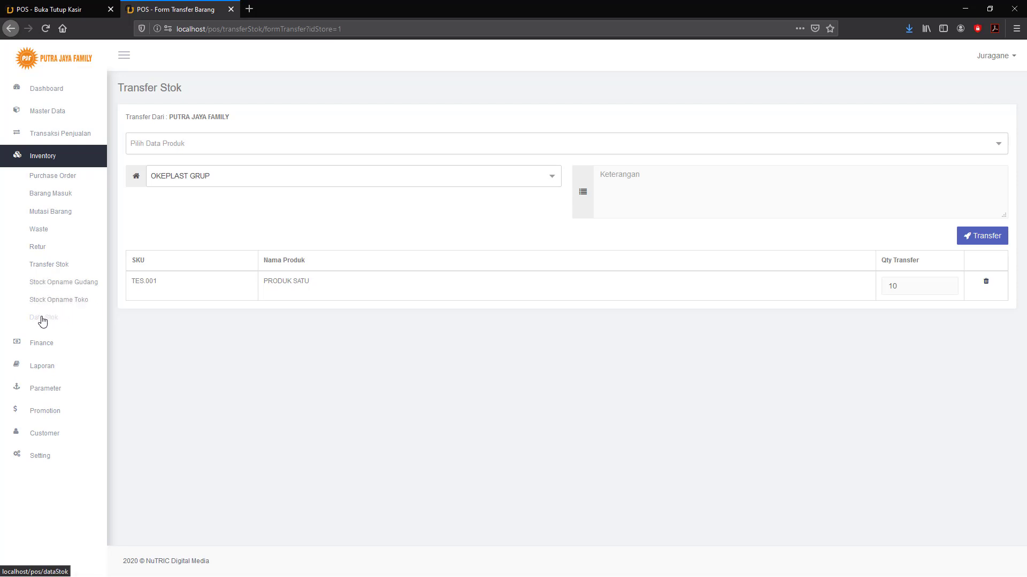
pyautogui.click(41, 319)
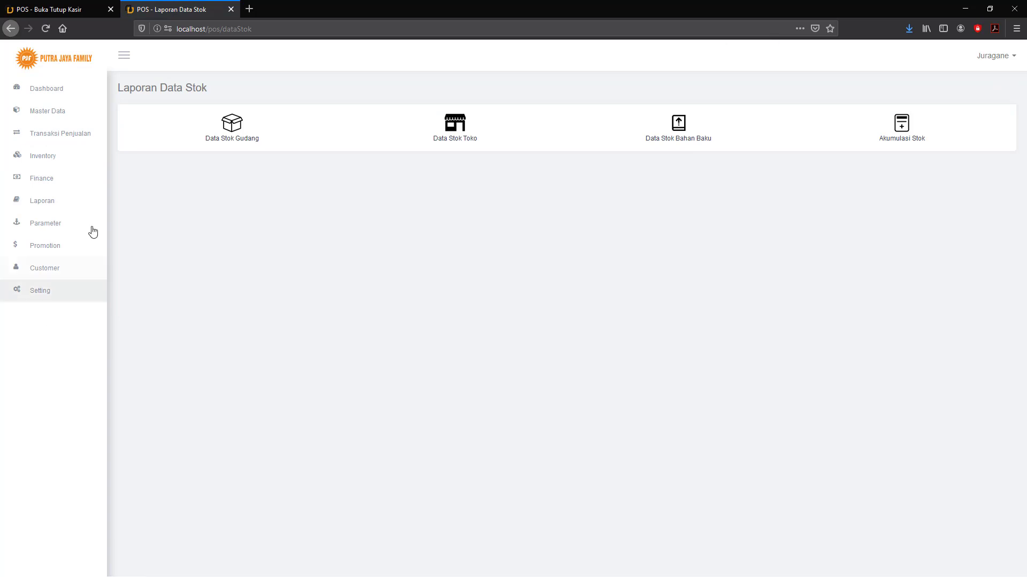
# View Data Stok Gudang (TES.001 and TES.002 at 80 each), then return to Laporan Data Stok.
pyautogui.click(233, 130)
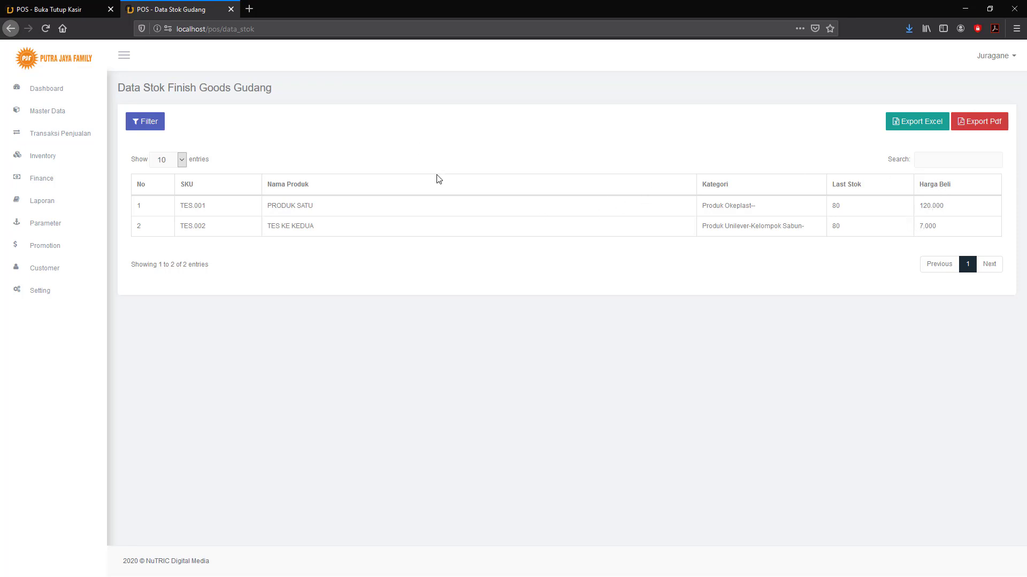
pyautogui.click(46, 157)
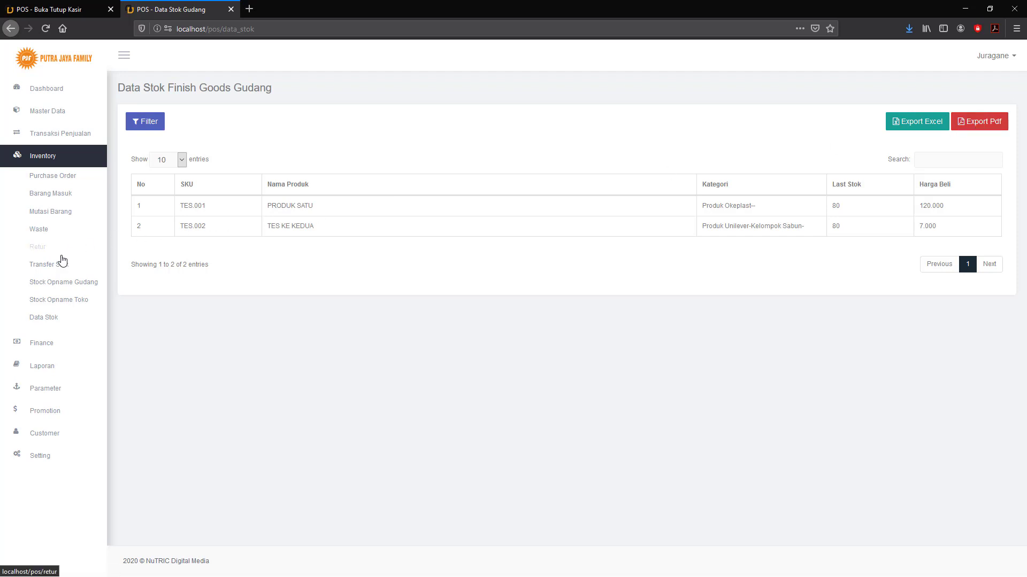
pyautogui.click(44, 320)
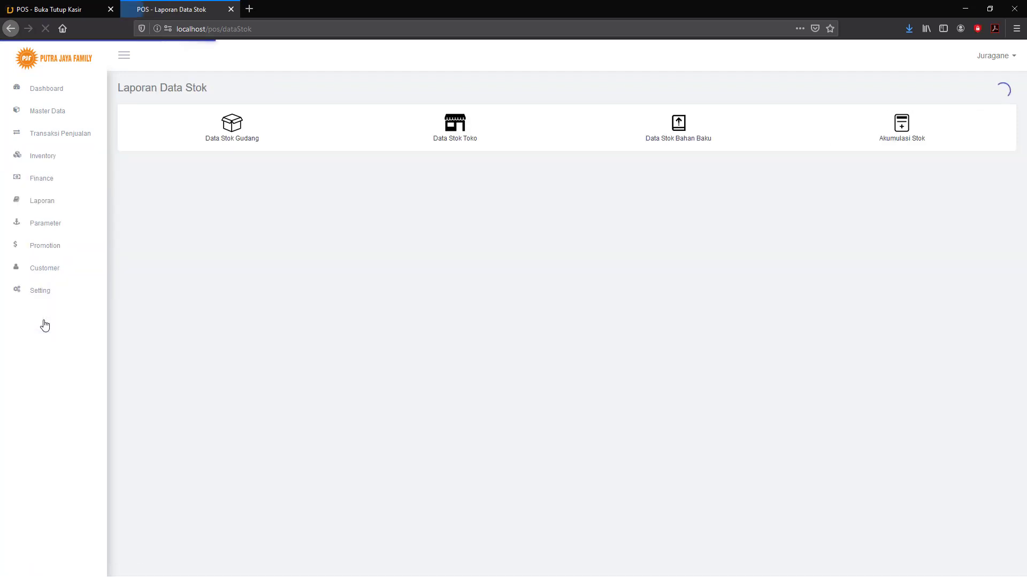
# Load the Data Stok Toko report for PUTRA JAYA FAMILY, then for OKEPLAST GRUP.
pyautogui.click(458, 132)
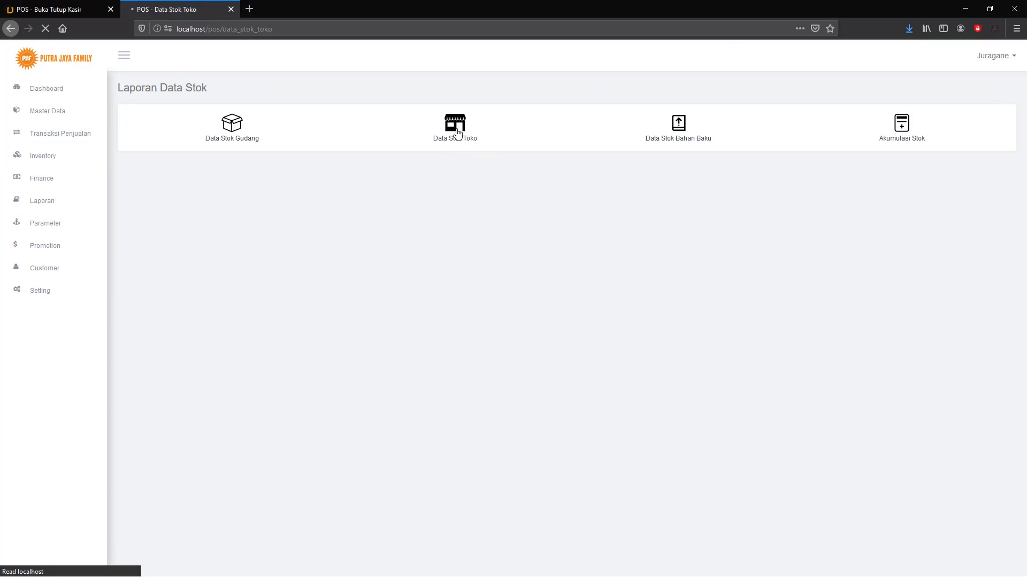
pyautogui.click(959, 135)
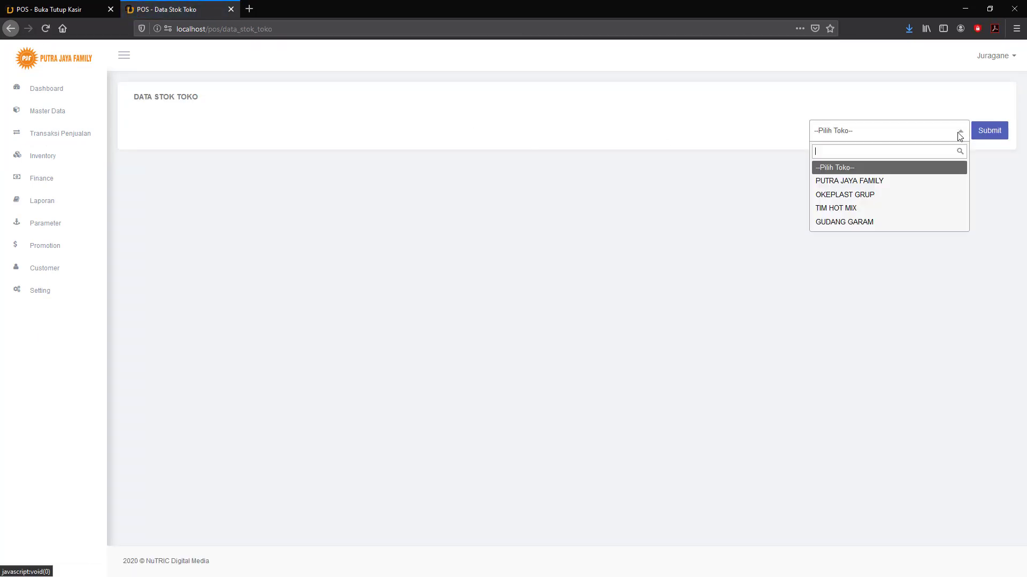
pyautogui.click(887, 181)
pyautogui.click(983, 134)
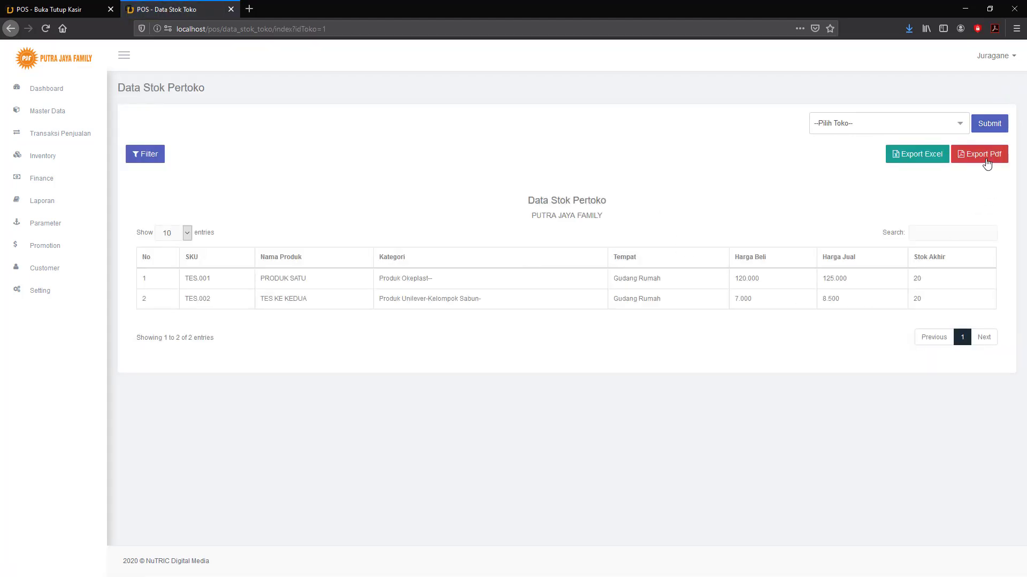
pyautogui.click(961, 125)
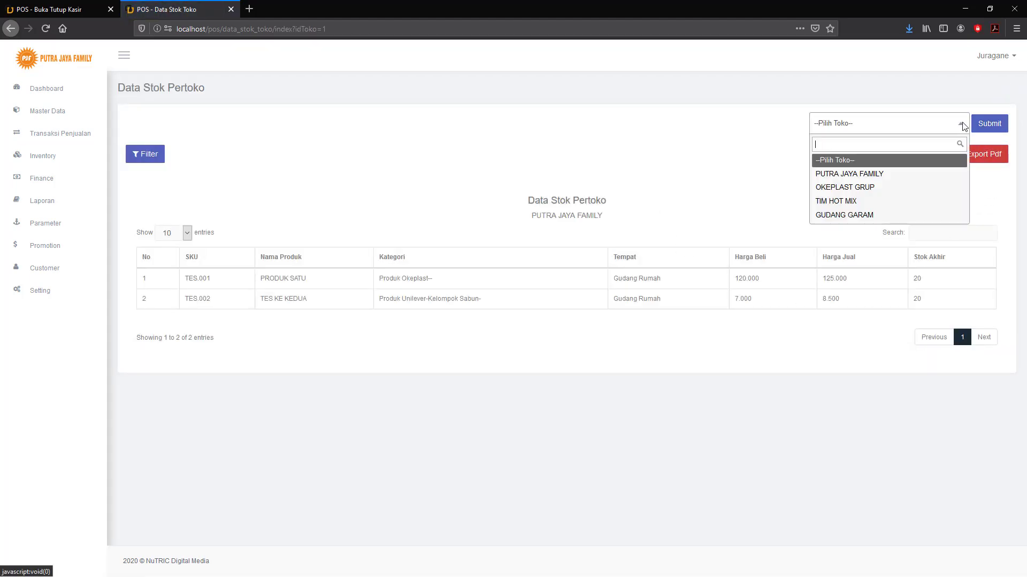
pyautogui.click(872, 188)
pyautogui.click(991, 124)
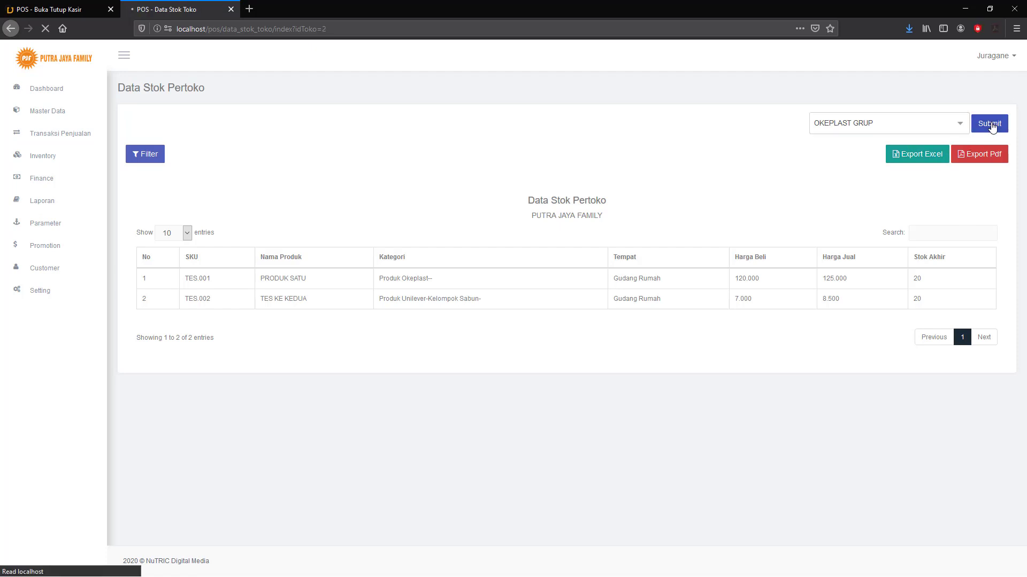
# Load the TIM HOT MIX store report, then return to Inventory > Data Stok.
pyautogui.click(951, 124)
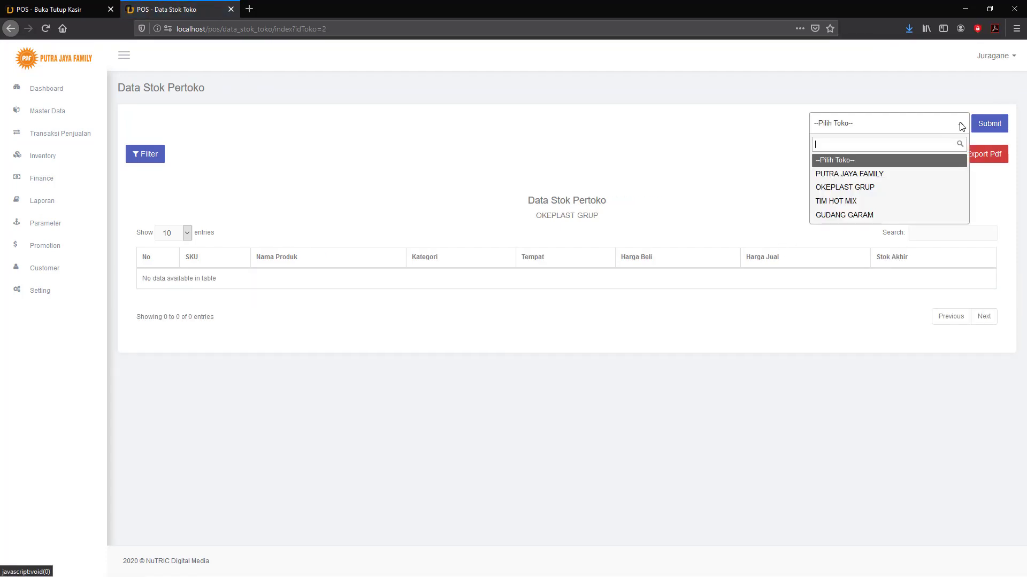
pyautogui.click(848, 200)
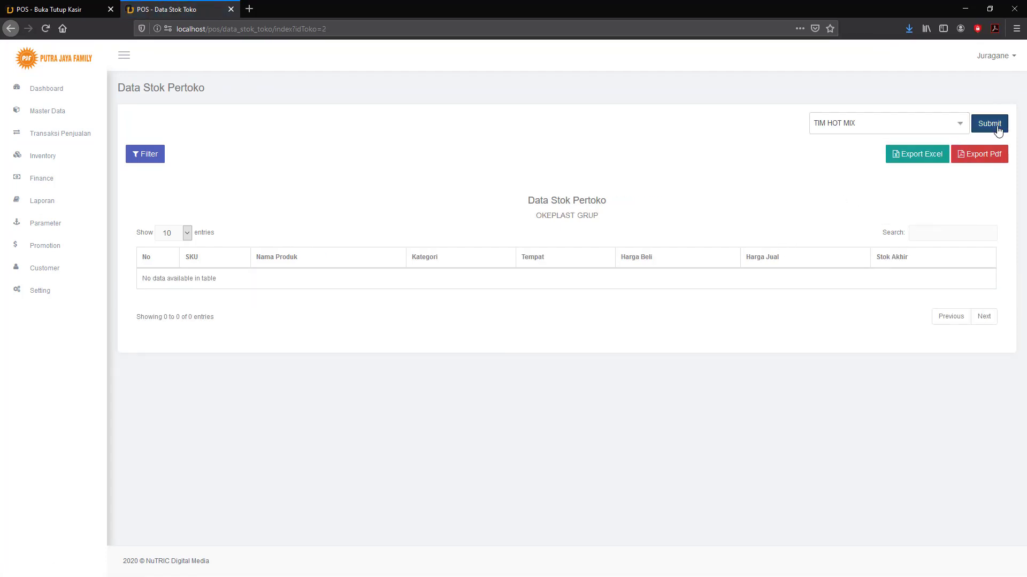
pyautogui.click(987, 124)
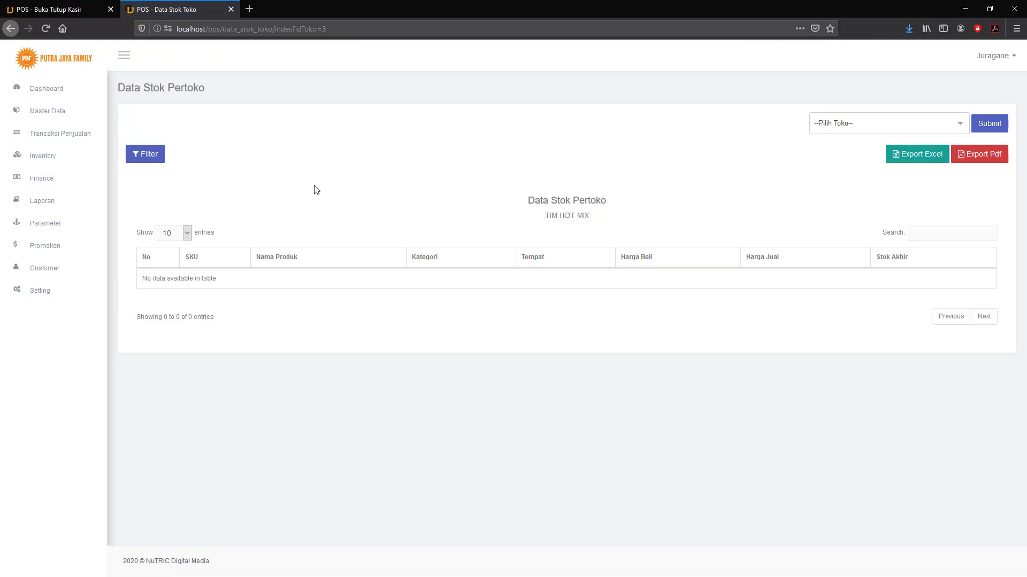
pyautogui.click(40, 203)
pyautogui.click(43, 156)
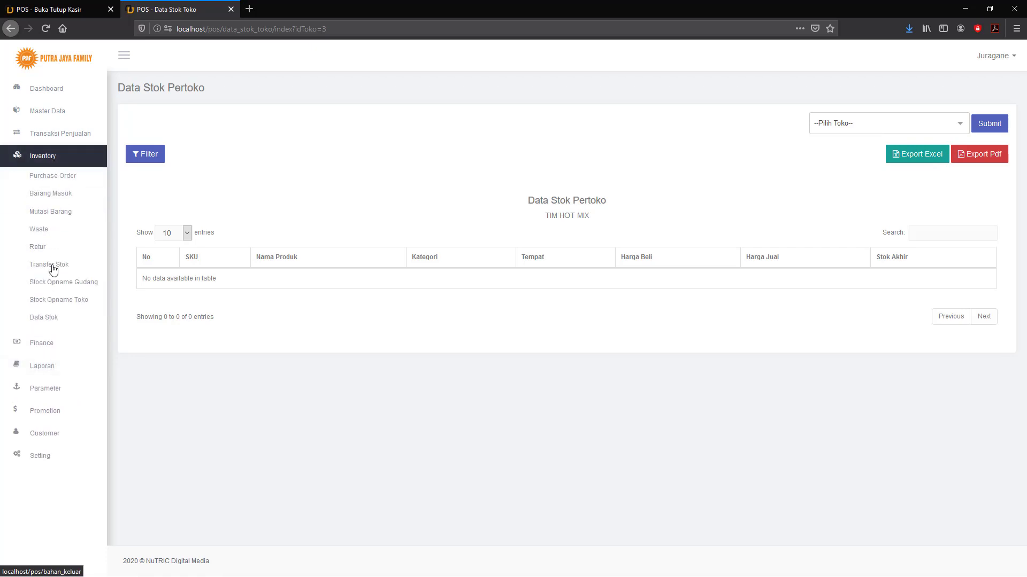
pyautogui.click(44, 319)
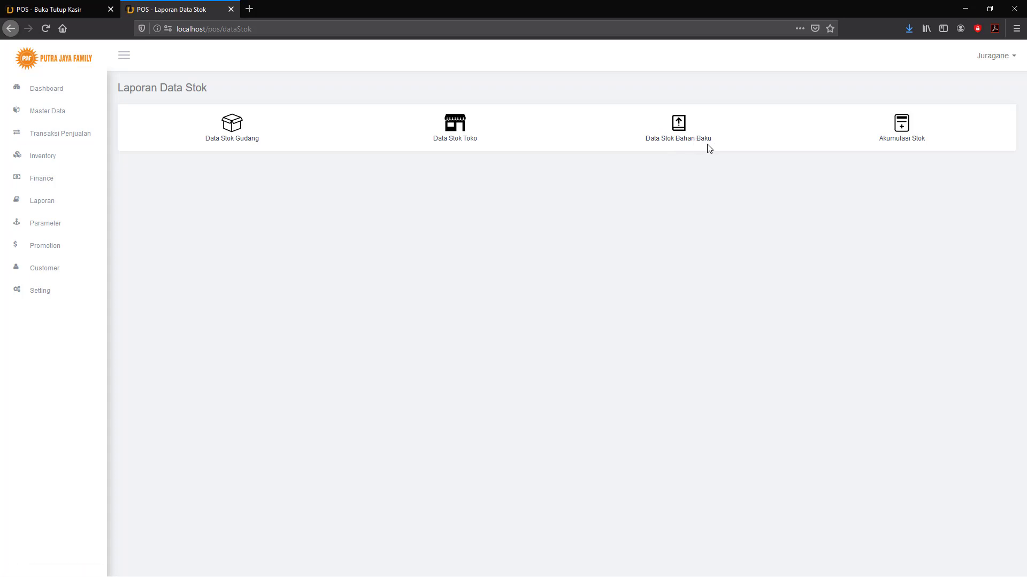
# View Akumulasi Stok showing 100 of each product, then open Transaksi Penjualan > Penjualan.
pyautogui.click(901, 128)
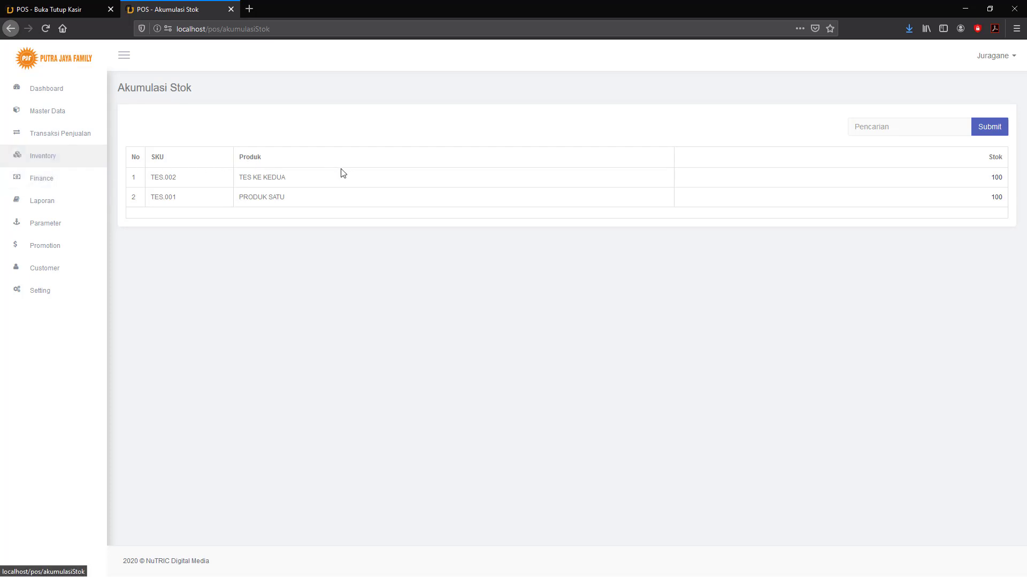
pyautogui.click(48, 137)
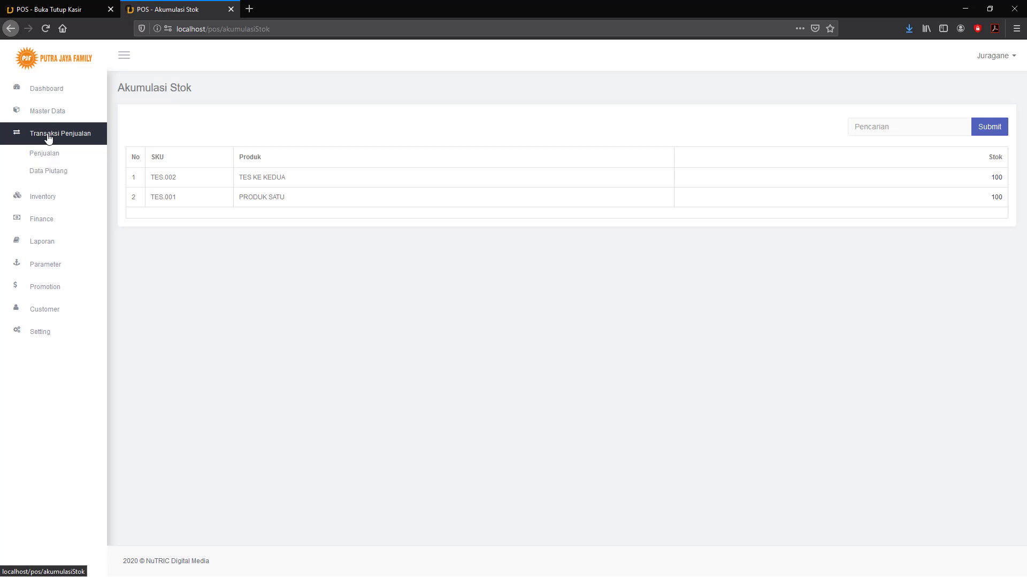
pyautogui.click(47, 155)
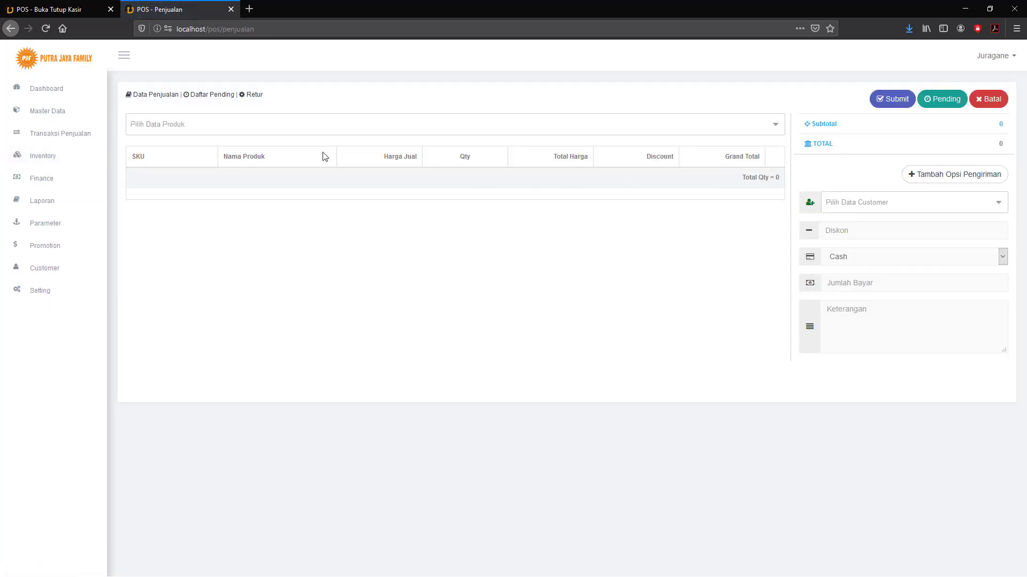
pyautogui.click(222, 128)
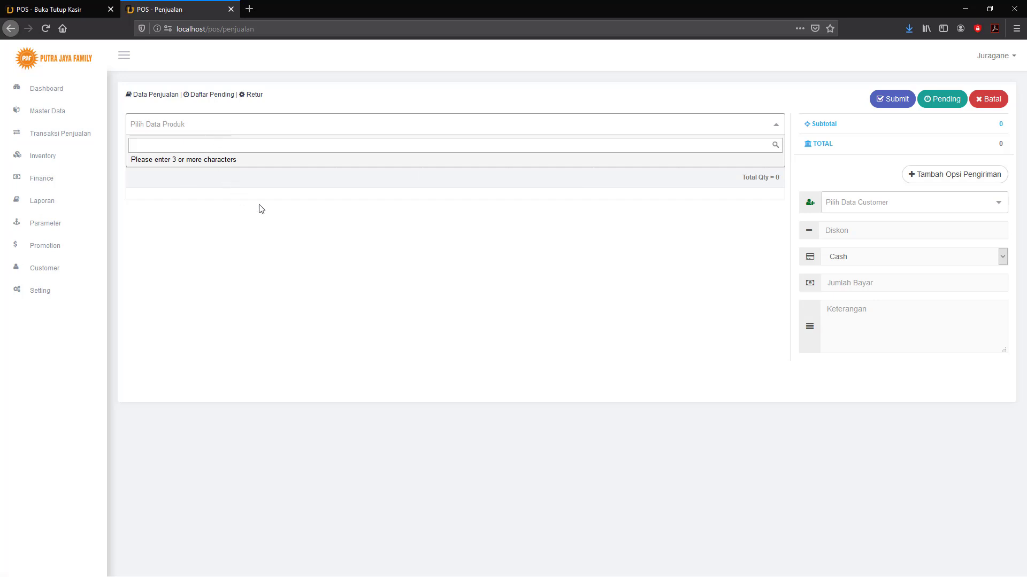
pyautogui.click(392, 208)
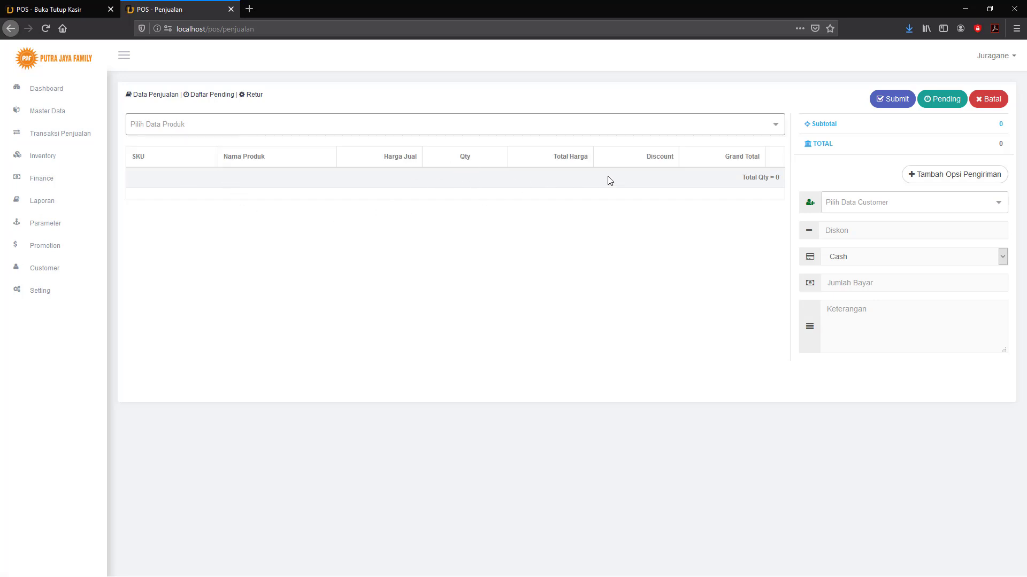
pyautogui.click(931, 179)
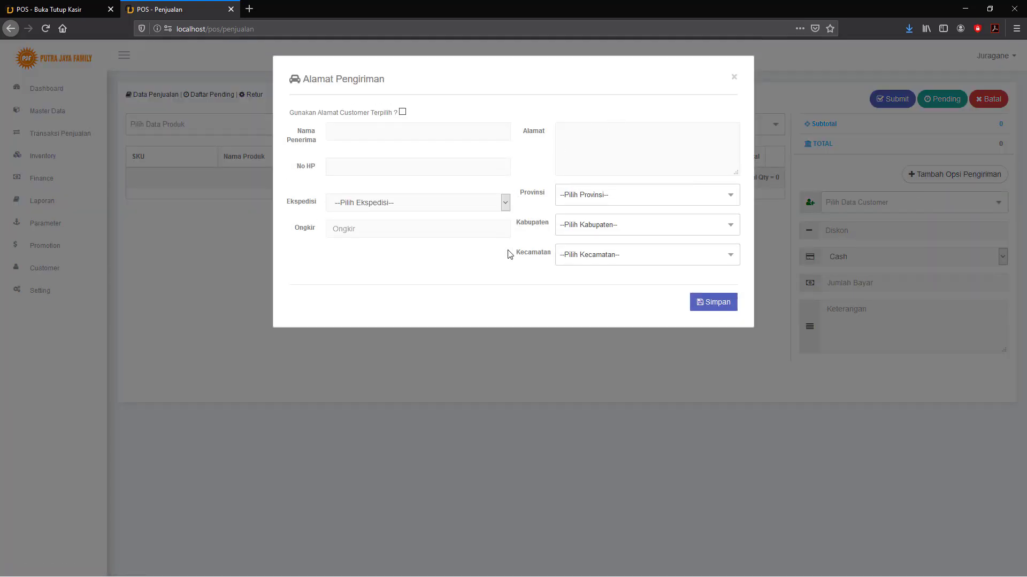
pyautogui.click(734, 77)
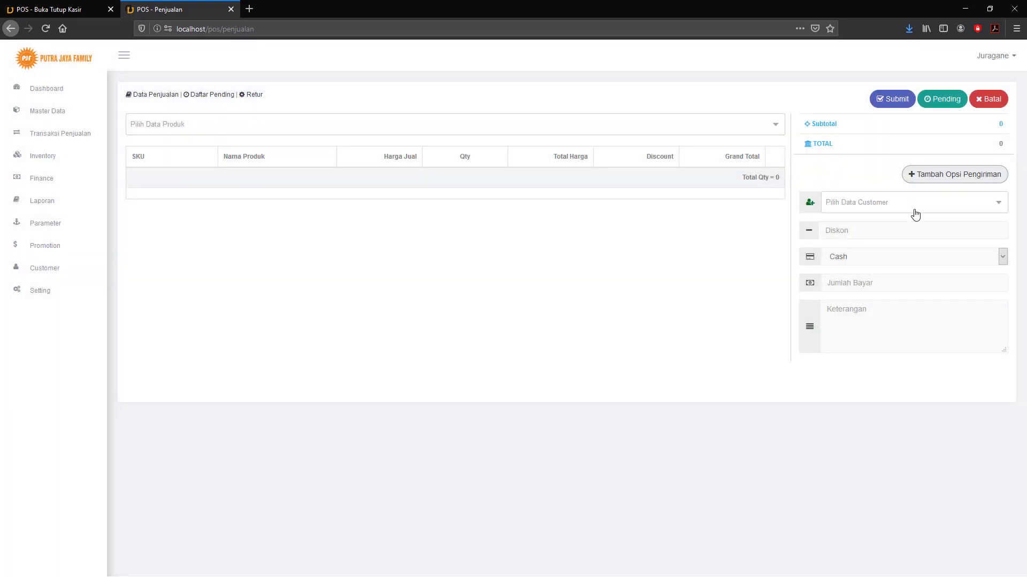
pyautogui.click(917, 211)
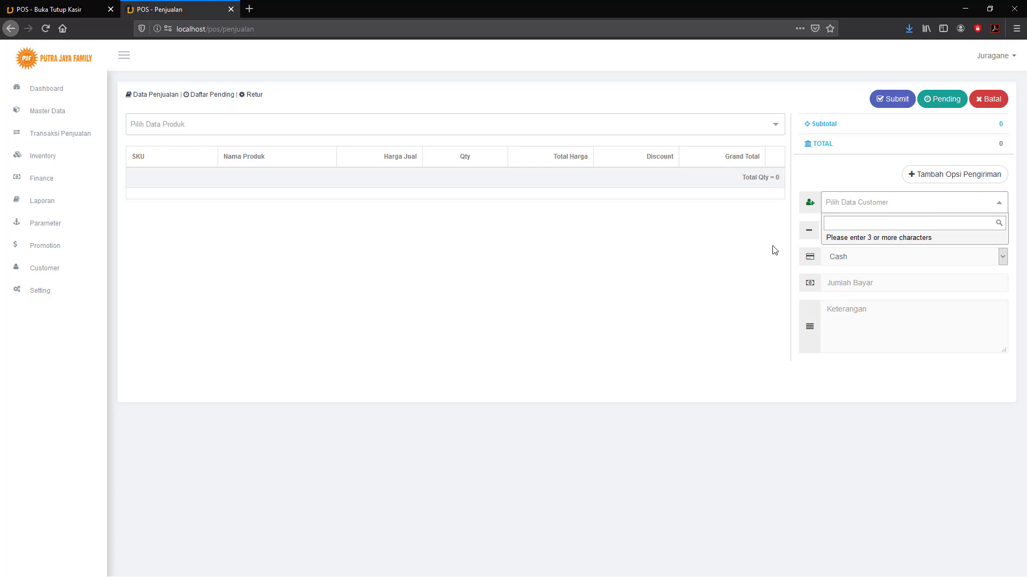
pyautogui.click(810, 254)
pyautogui.click(851, 261)
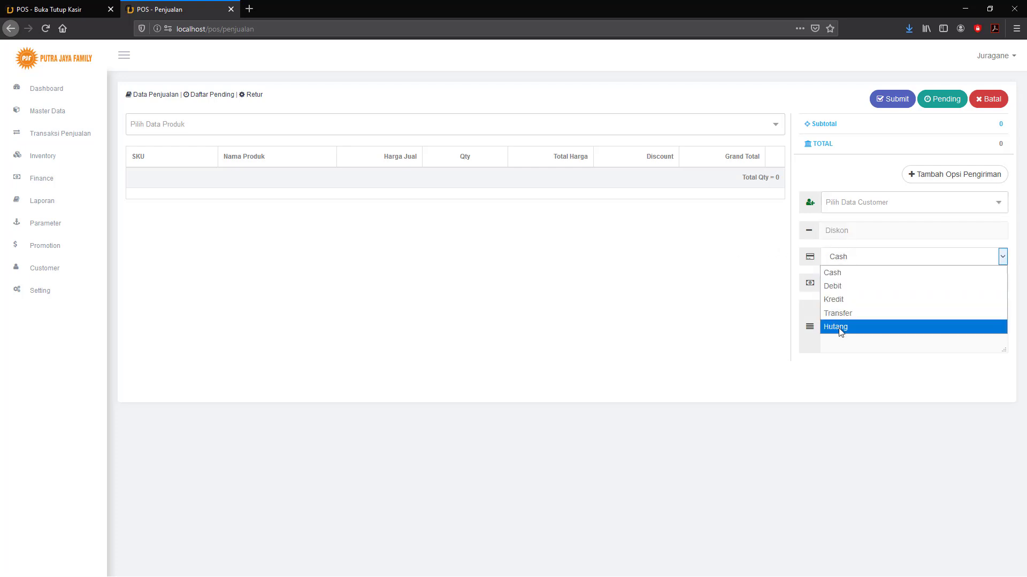
pyautogui.click(854, 231)
pyautogui.click(844, 227)
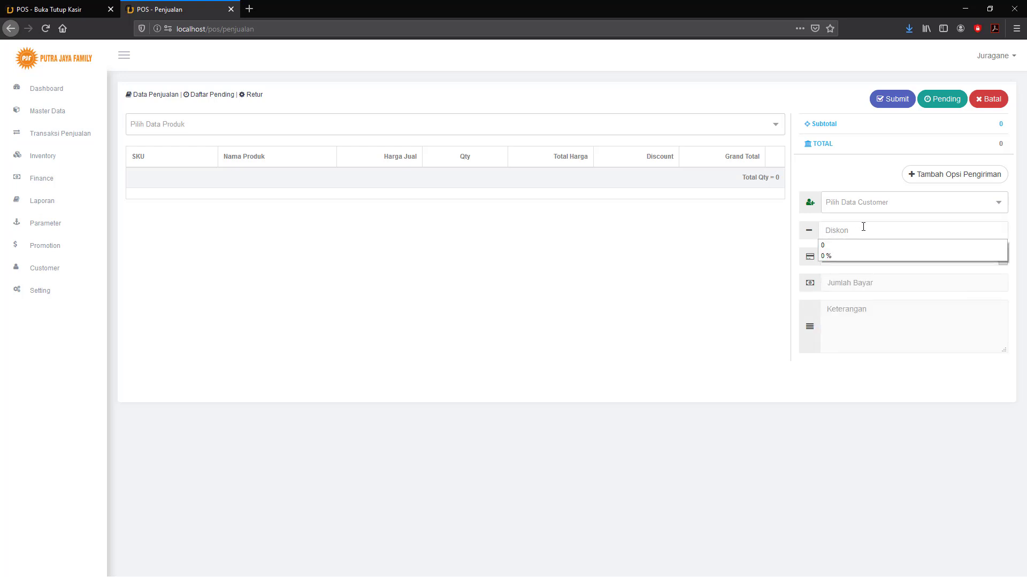
pyautogui.click(856, 226)
pyautogui.click(854, 231)
pyautogui.click(844, 230)
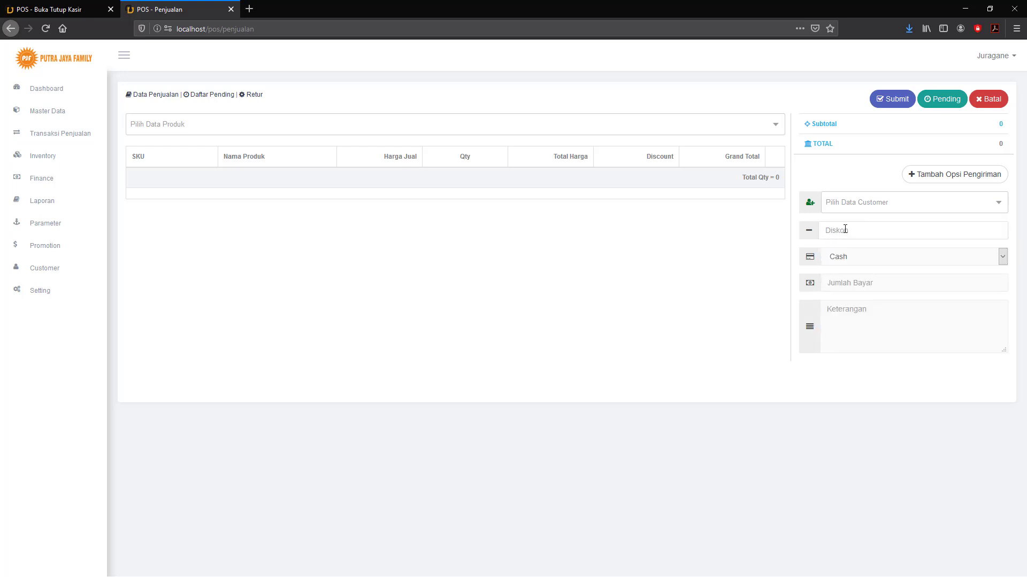
pyautogui.click(846, 229)
pyautogui.click(847, 229)
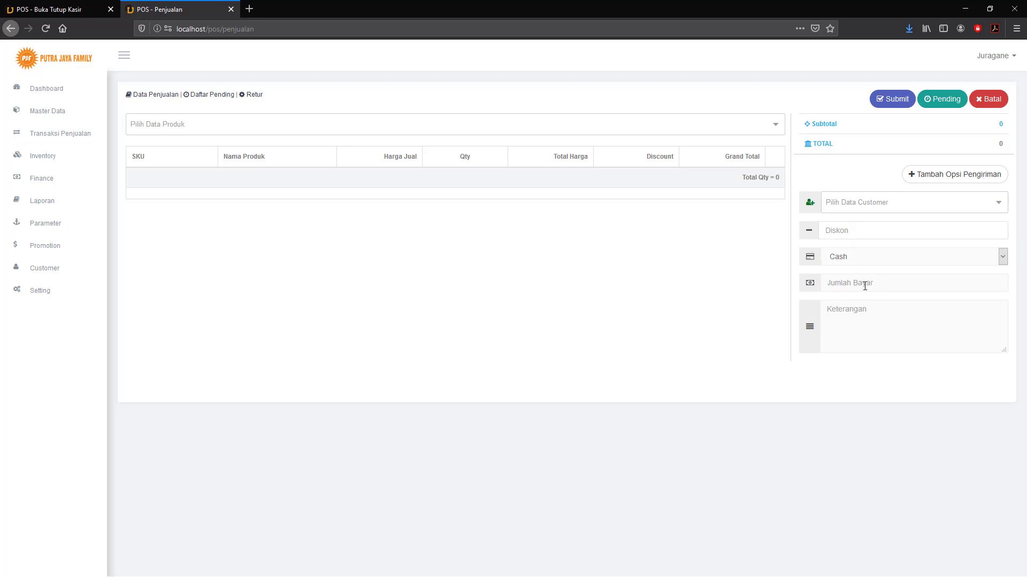
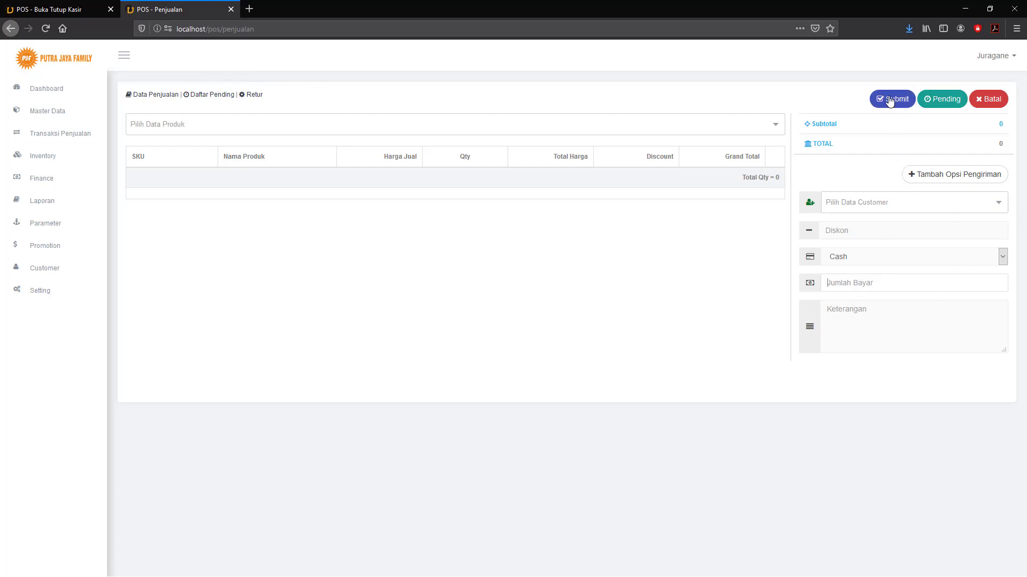
# Search products for 'tes' and add PRODUK SATU (TES.001) to the sale at quantity 2.
pyautogui.click(226, 131)
pyautogui.write('te')
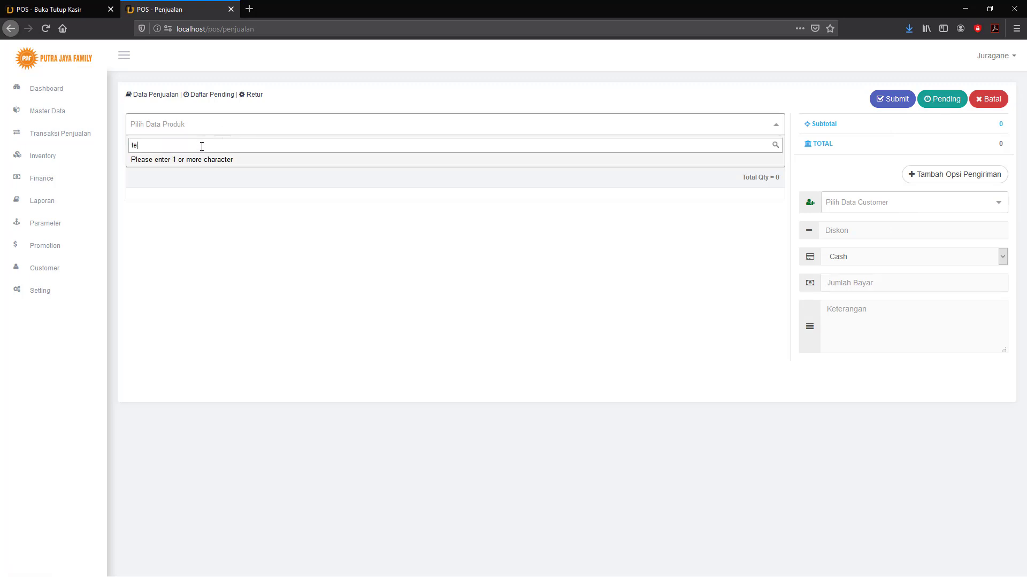
pyautogui.write('s')
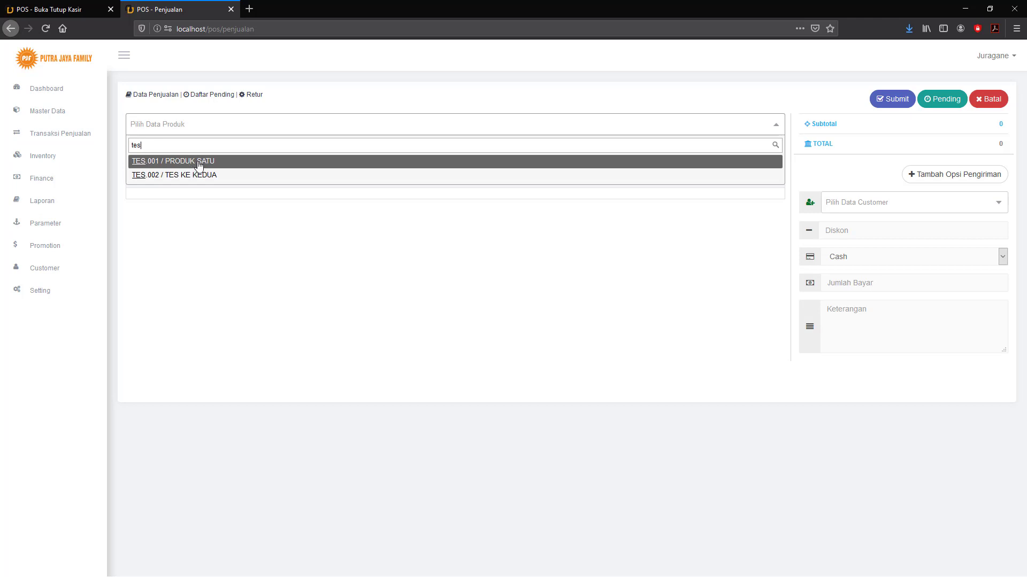
pyautogui.click(199, 166)
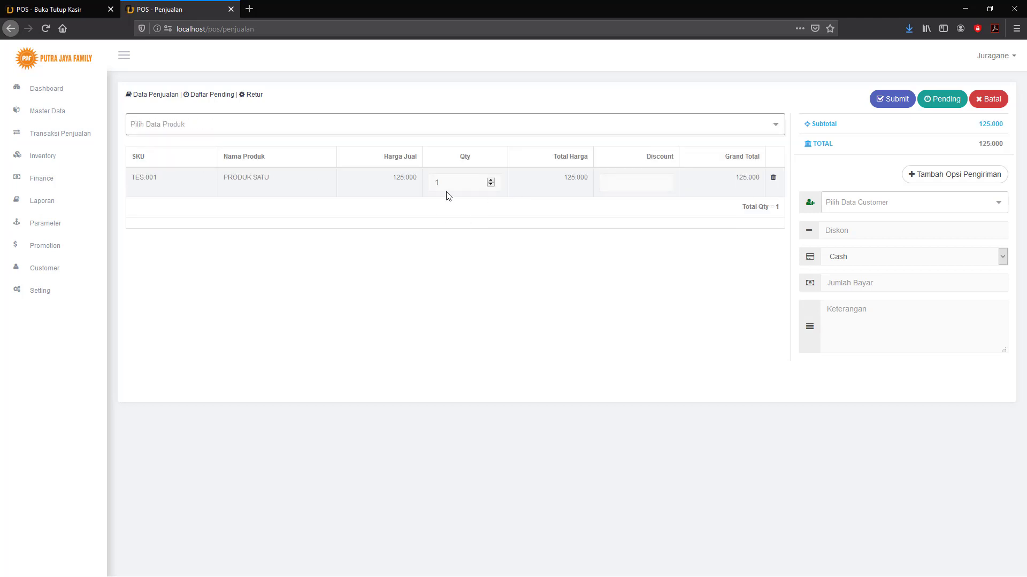
pyautogui.click(433, 183)
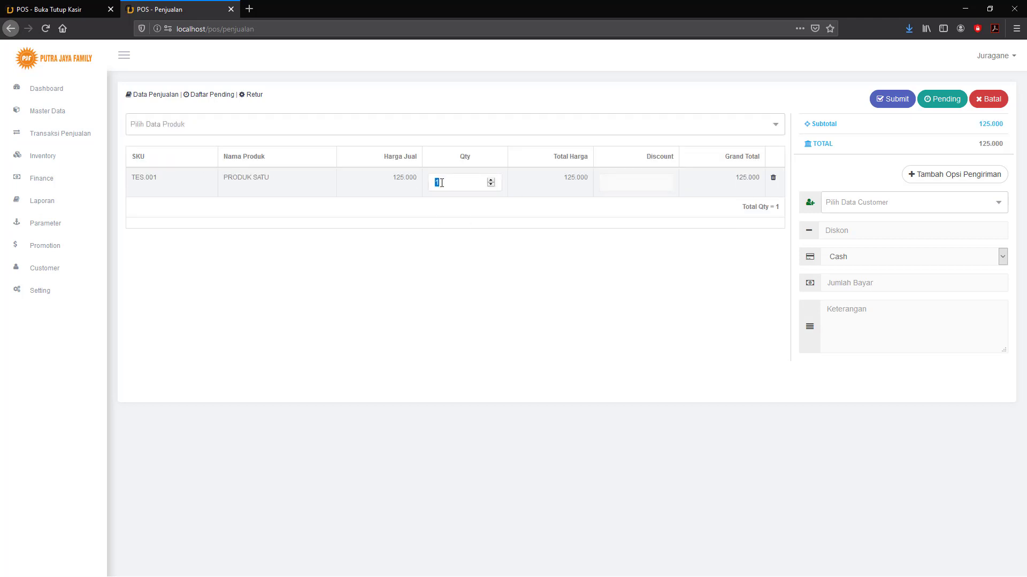
pyautogui.write('2')
# Try item discounts of 10 and 1000 on PRODUK SATU, then reset the discount to 0.
pyautogui.press('Tab')
pyautogui.write('10')
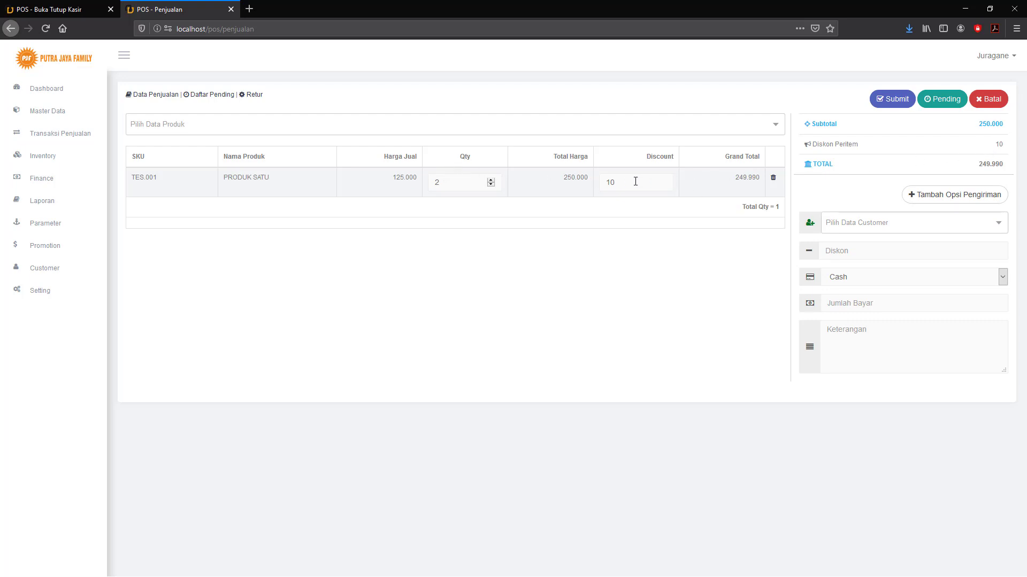
pyautogui.moveTo(631, 185); pyautogui.dragTo(529, 184)
pyautogui.write('00')
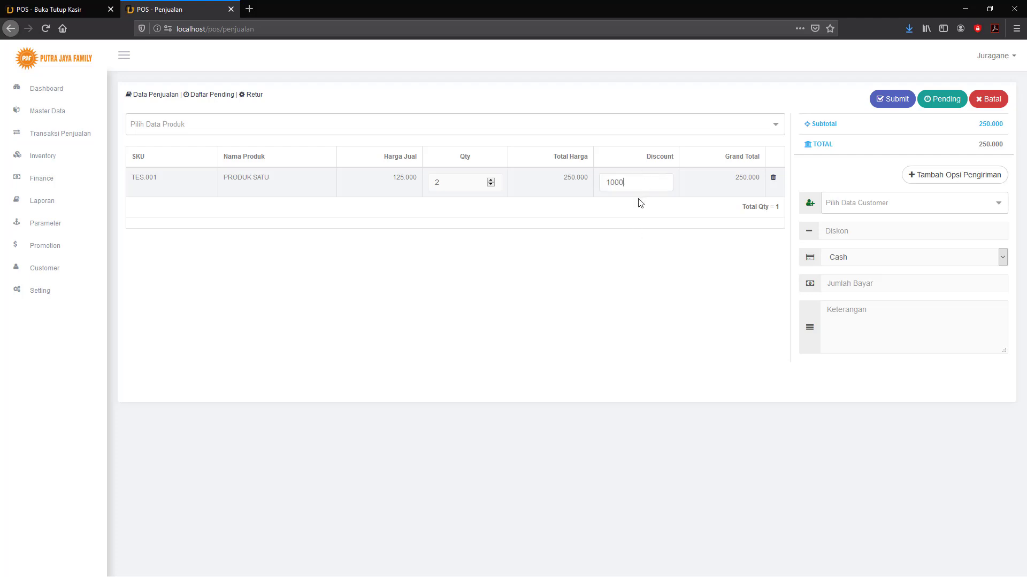
pyautogui.click(683, 257)
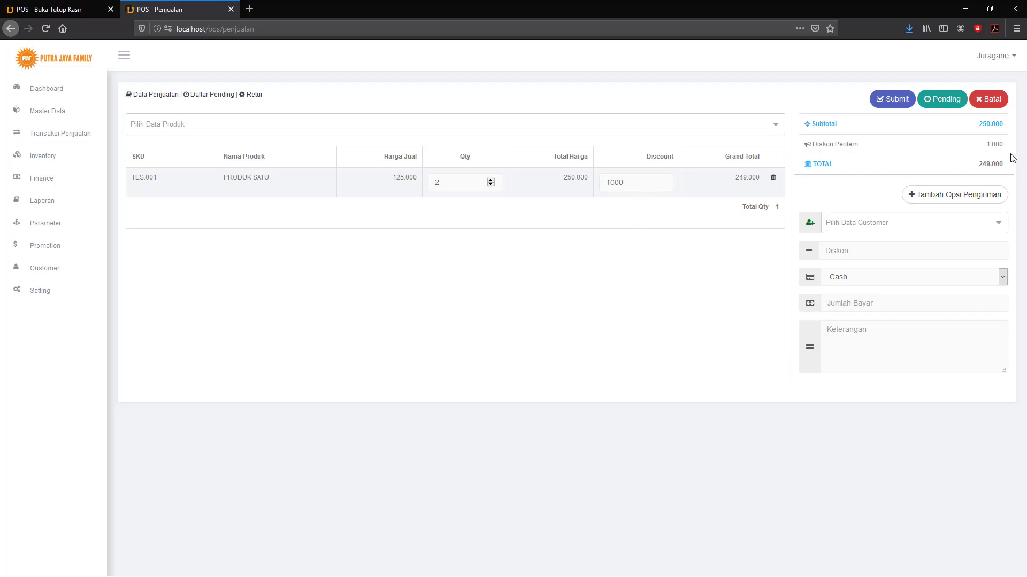
pyautogui.moveTo(654, 182); pyautogui.dragTo(541, 182)
pyautogui.press('BackSpace')
pyautogui.write('0')
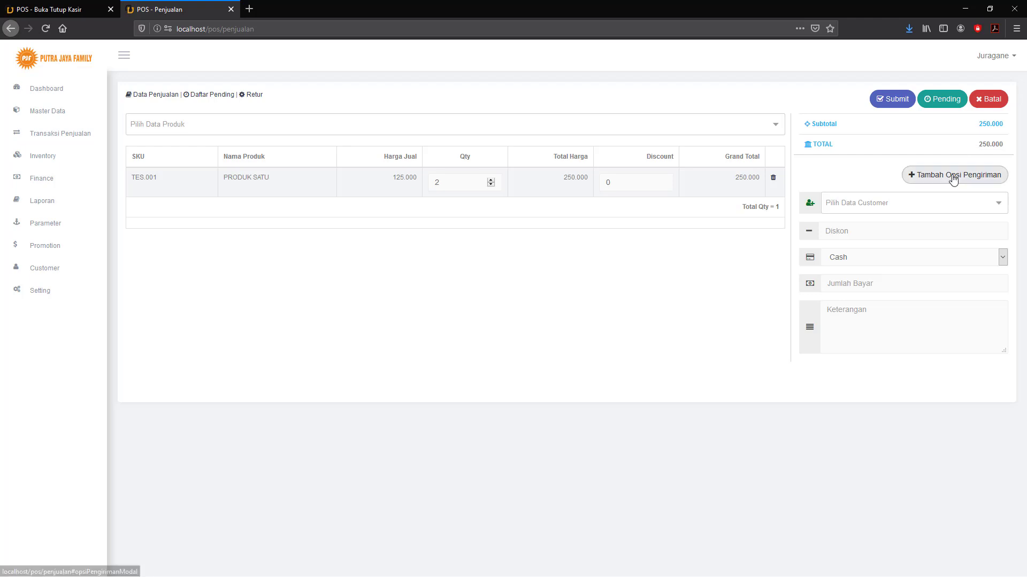
# Open and close the shipping address form, then search customer 'ijo' and cancel without choosing.
pyautogui.click(956, 174)
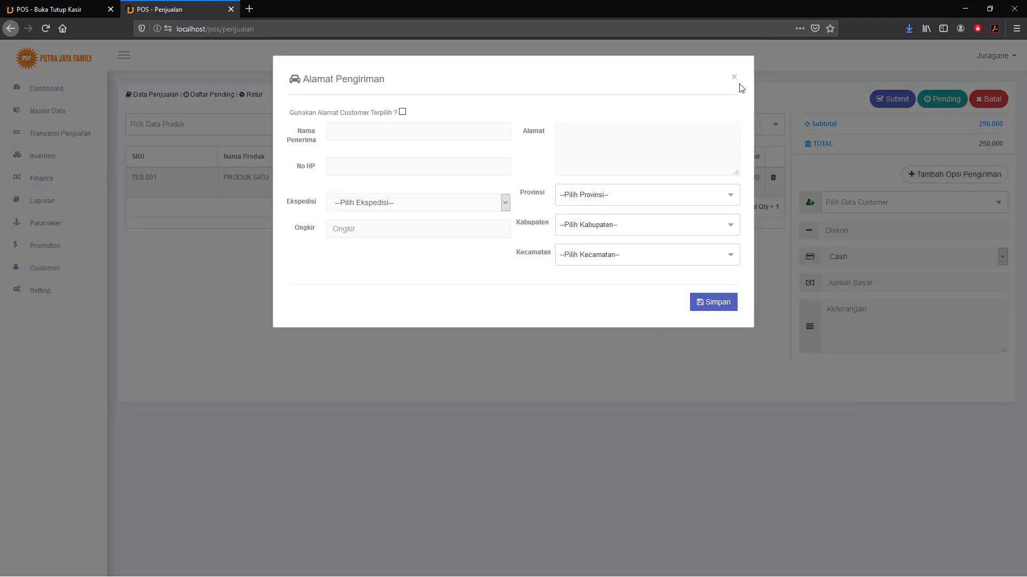
pyautogui.click(733, 78)
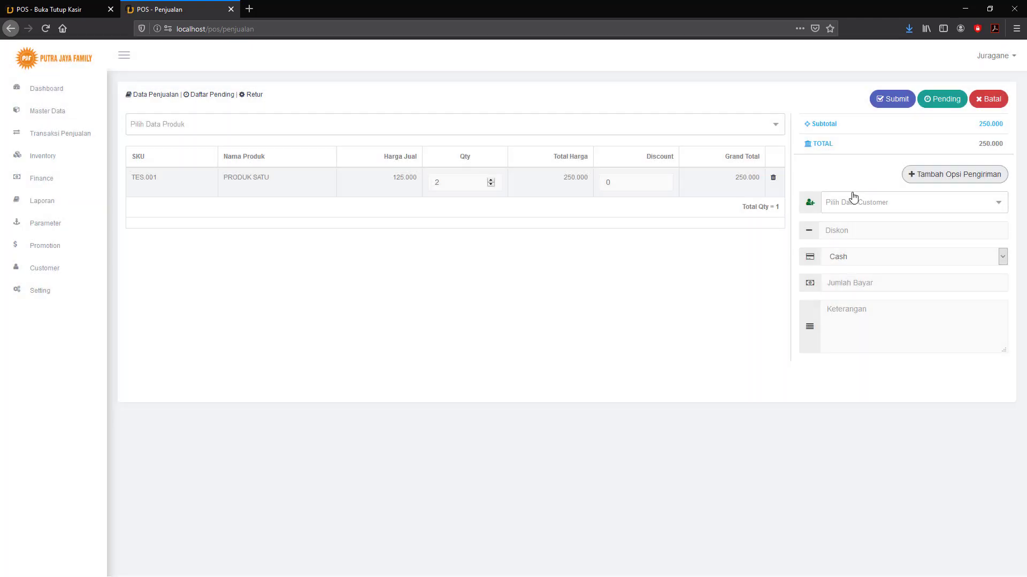
pyautogui.click(862, 206)
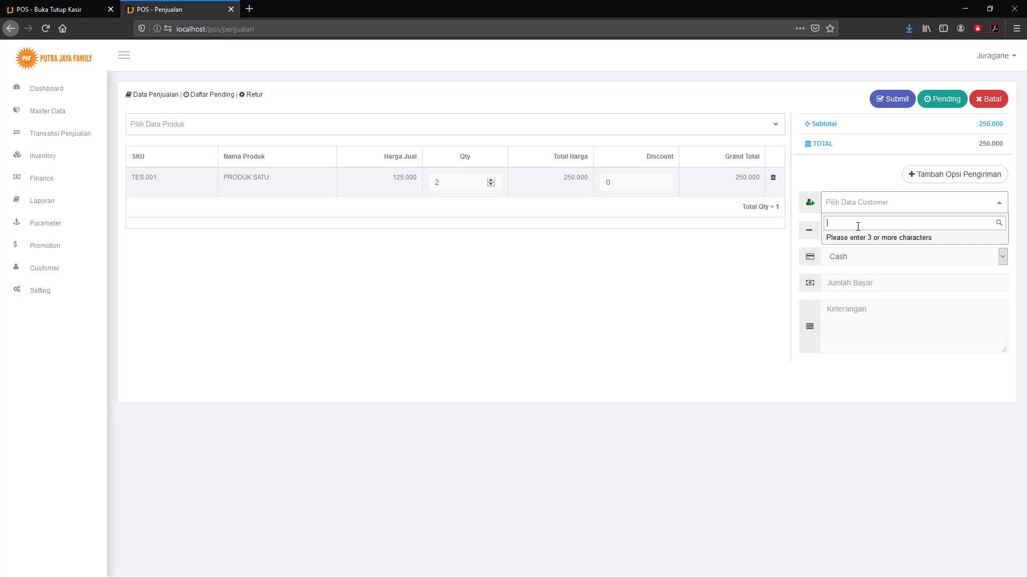
pyautogui.write('ijo')
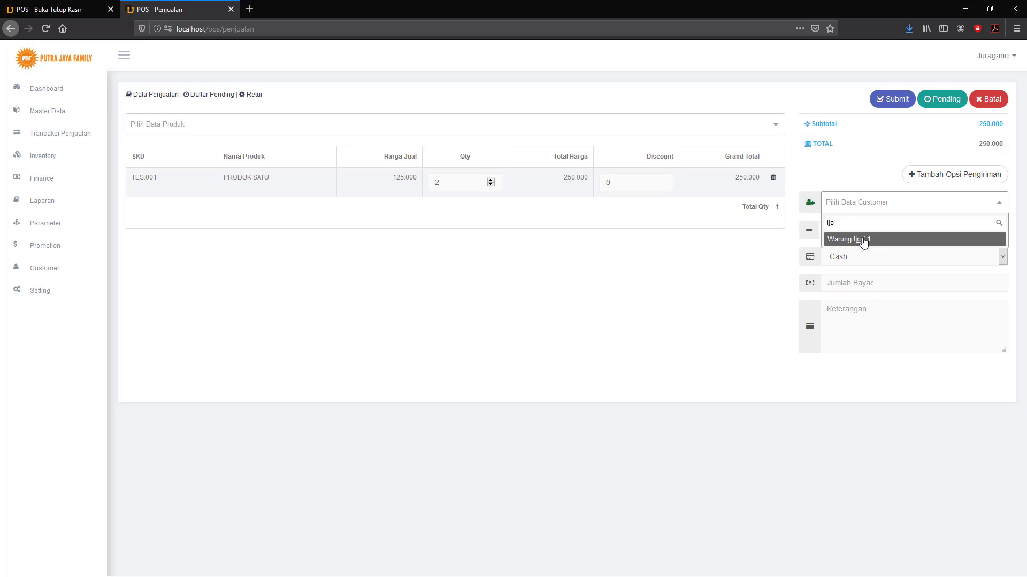
pyautogui.click(711, 257)
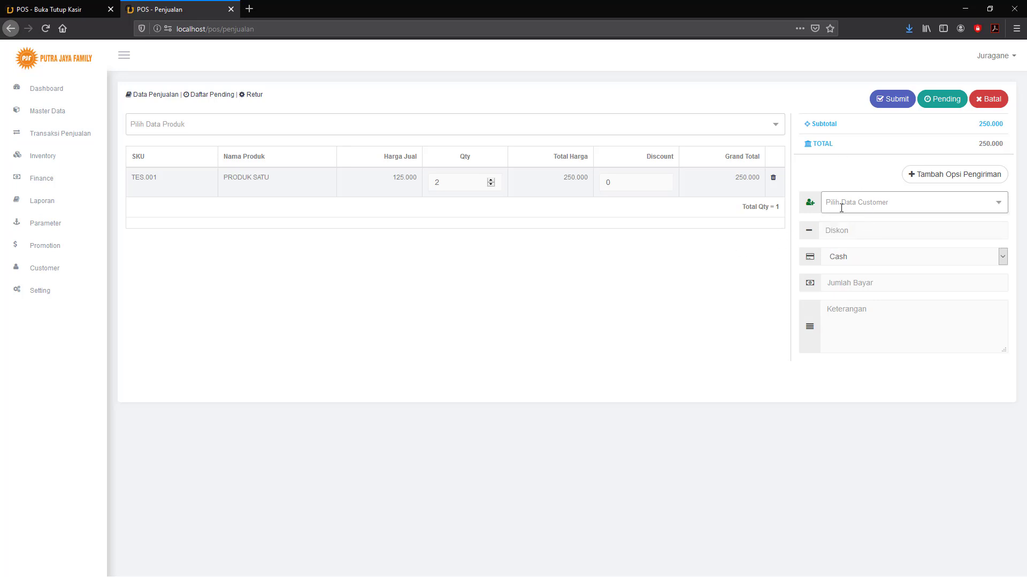
# Keep Cash as the payment method and enter 300000 as the amount paid.
pyautogui.click(858, 258)
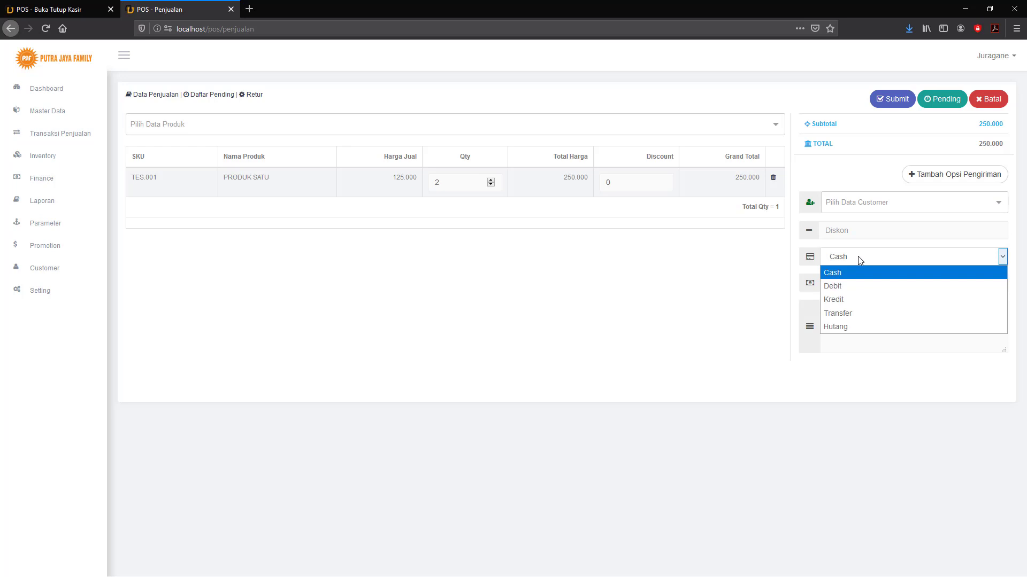
pyautogui.click(858, 256)
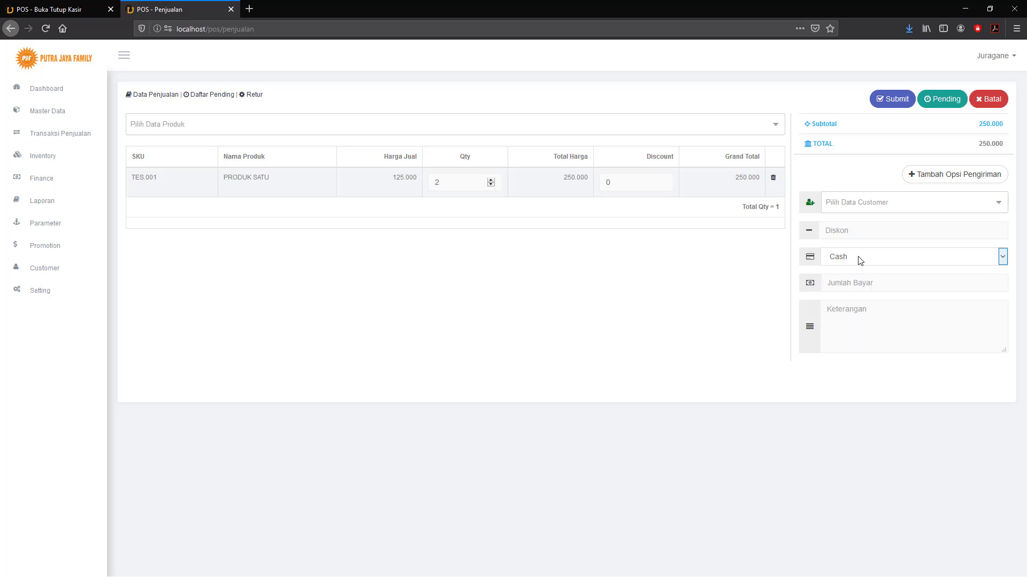
pyautogui.click(846, 283)
pyautogui.write('300000')
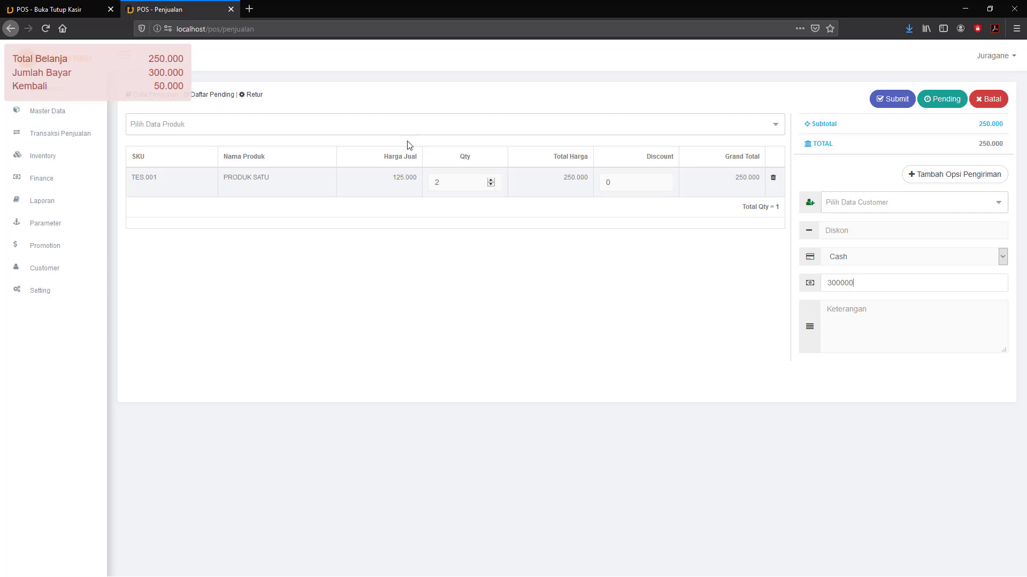
pyautogui.click(894, 101)
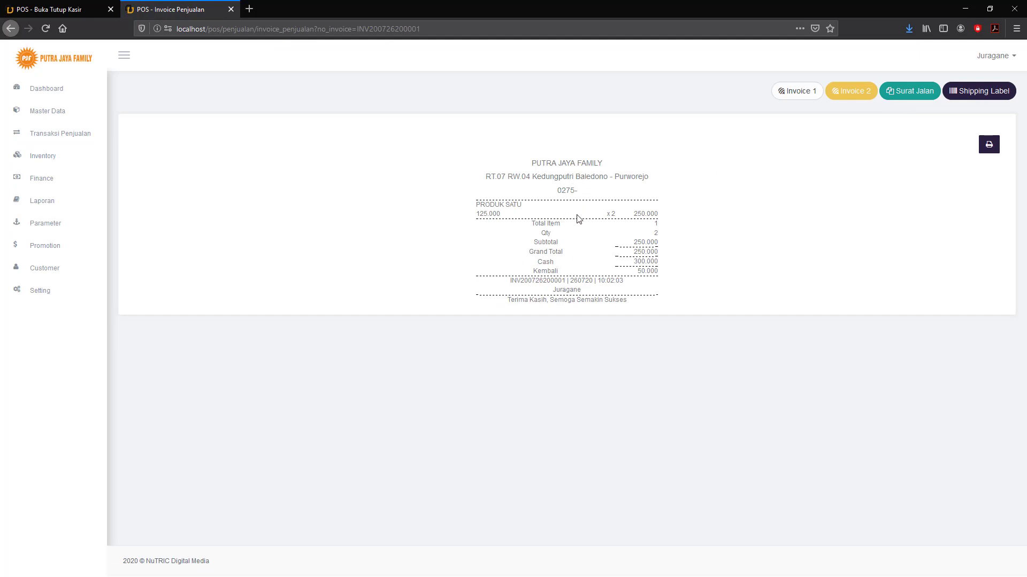
pyautogui.click(851, 92)
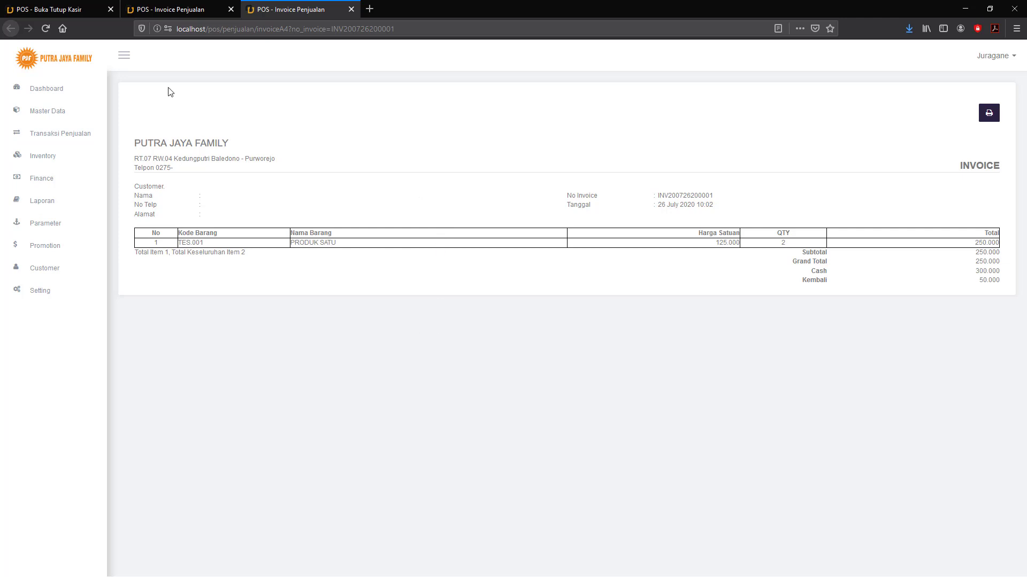
pyautogui.click(180, 9)
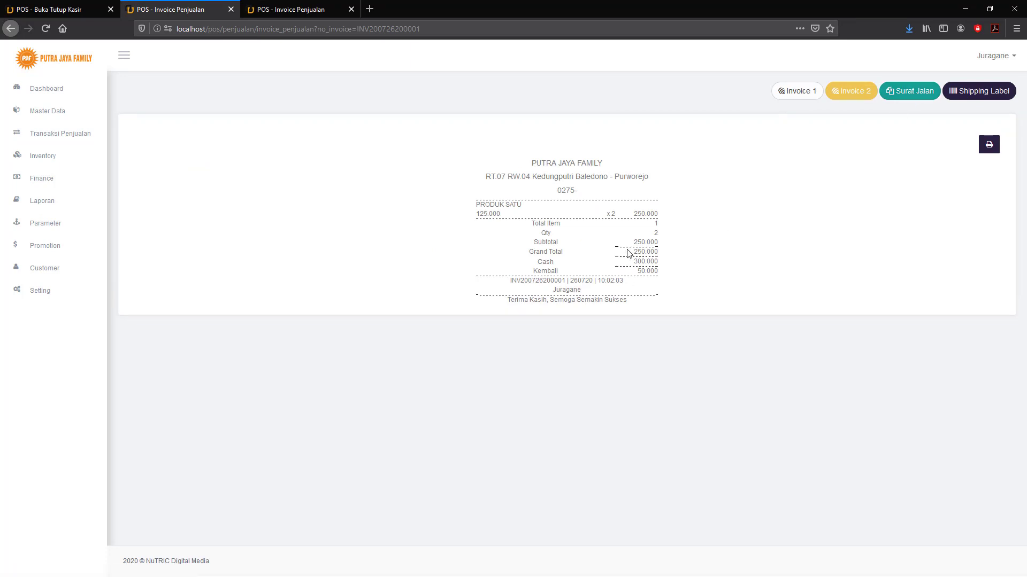
pyautogui.click(910, 93)
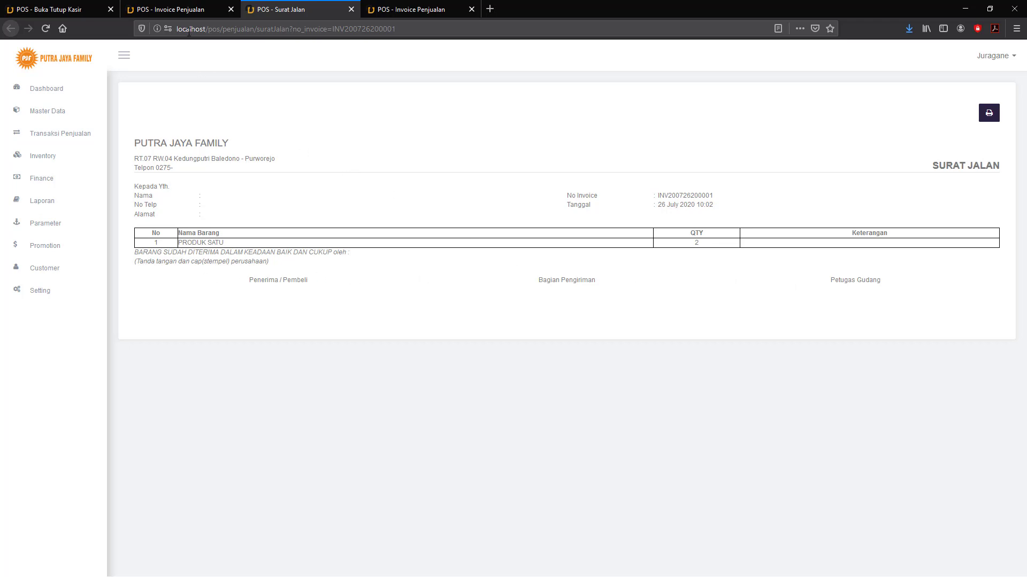
# View the invoice's QR-coded shipping label, then close the duplicate receipt, delivery note and label tabs.
pyautogui.click(186, 8)
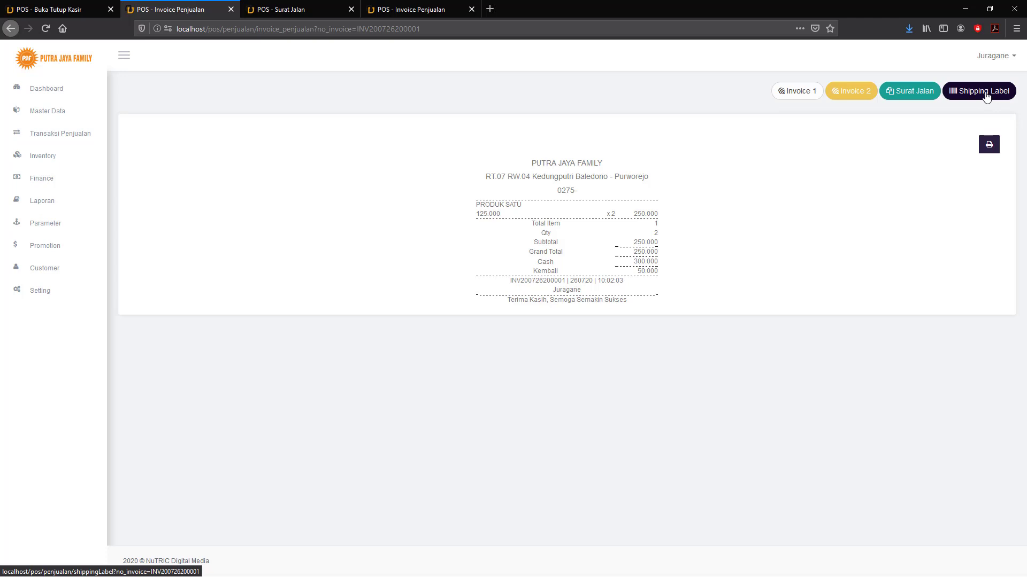
pyautogui.click(987, 95)
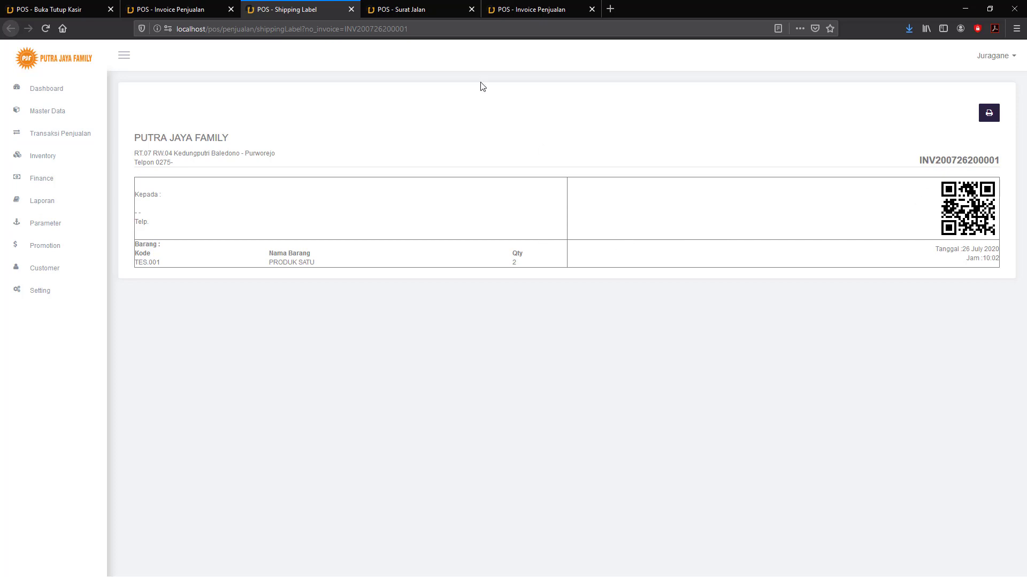
pyautogui.click(591, 9)
pyautogui.click(472, 9)
pyautogui.click(351, 9)
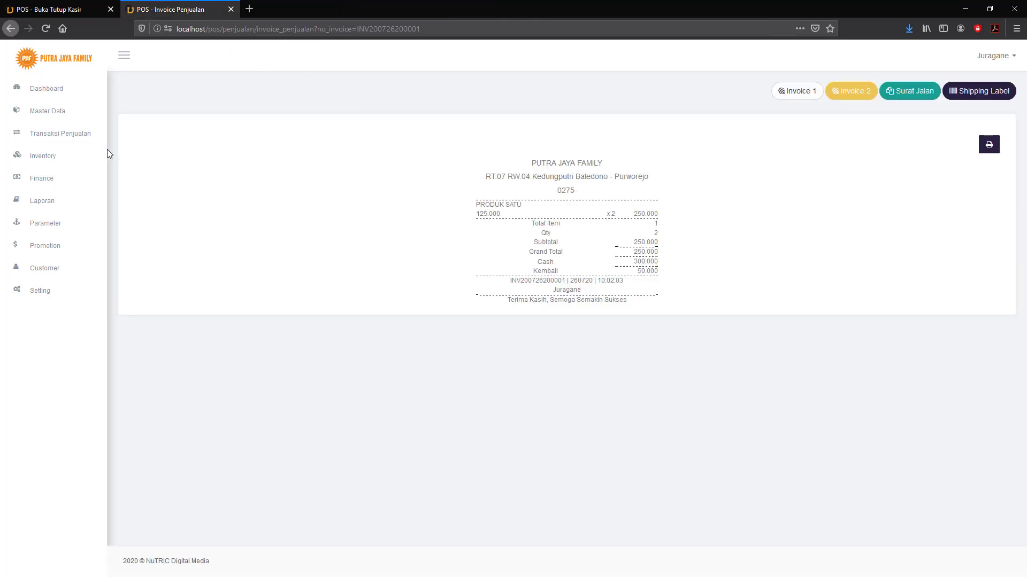
pyautogui.click(60, 133)
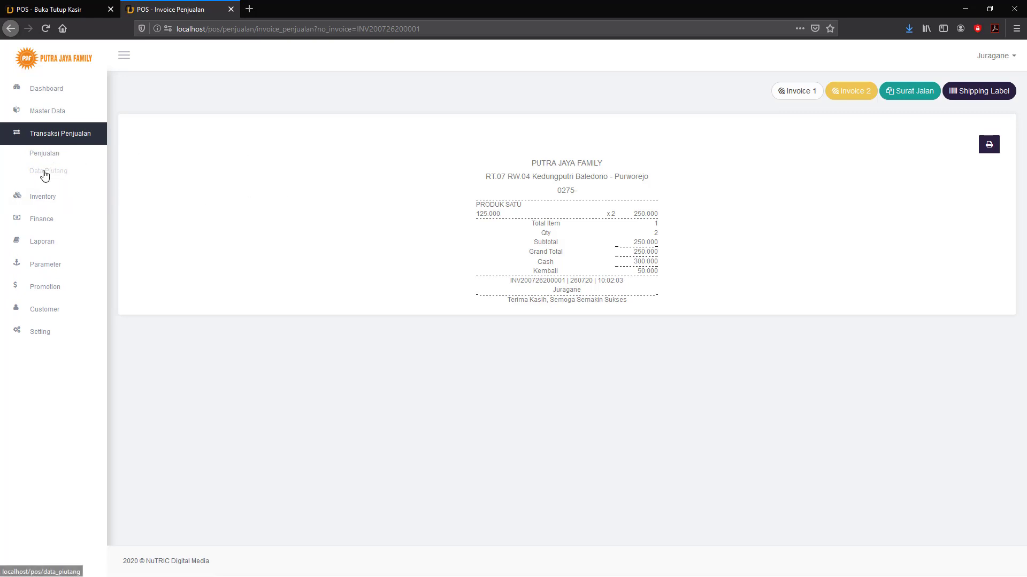
# Check the Data Piutang Melebihi Tempo, Belum Jatuh Tempo and Lunas tabs, all showing no entries.
pyautogui.click(44, 173)
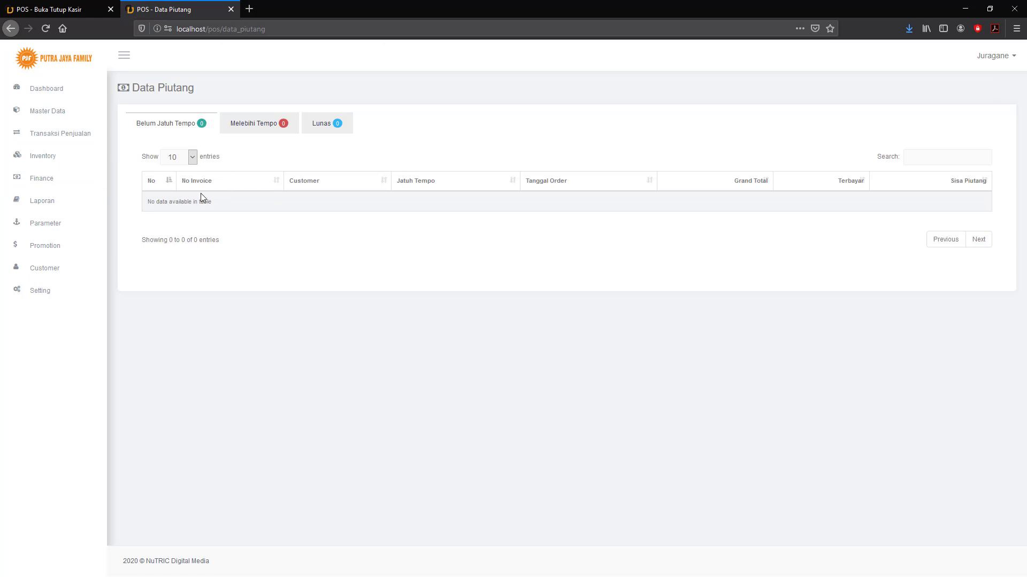
pyautogui.click(259, 130)
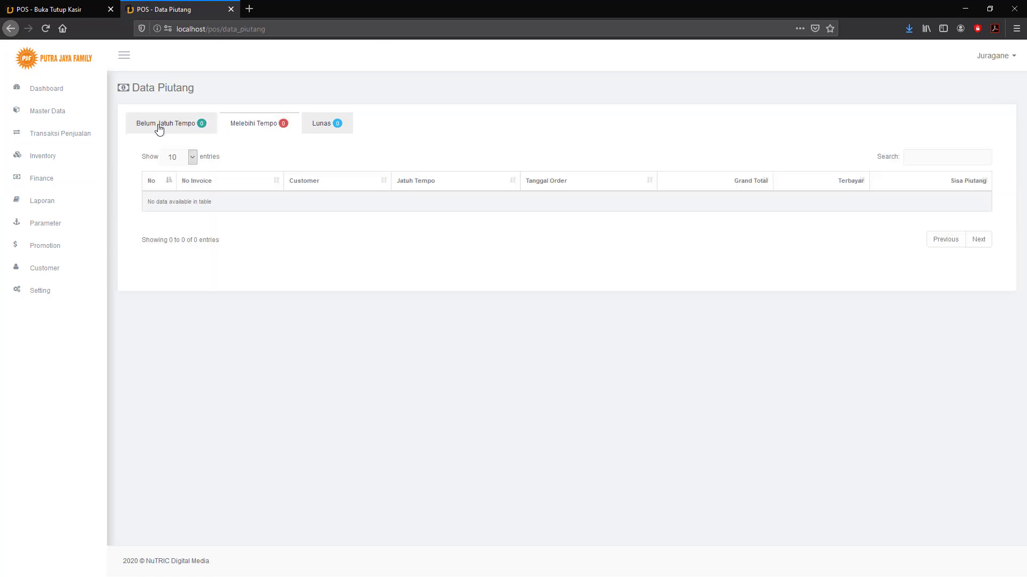
pyautogui.click(159, 129)
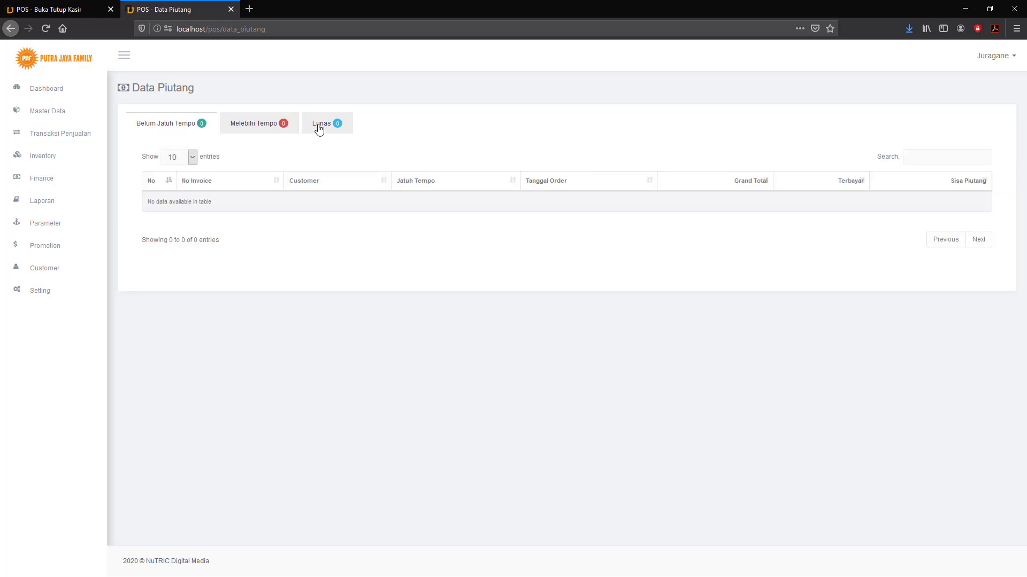
pyautogui.click(318, 128)
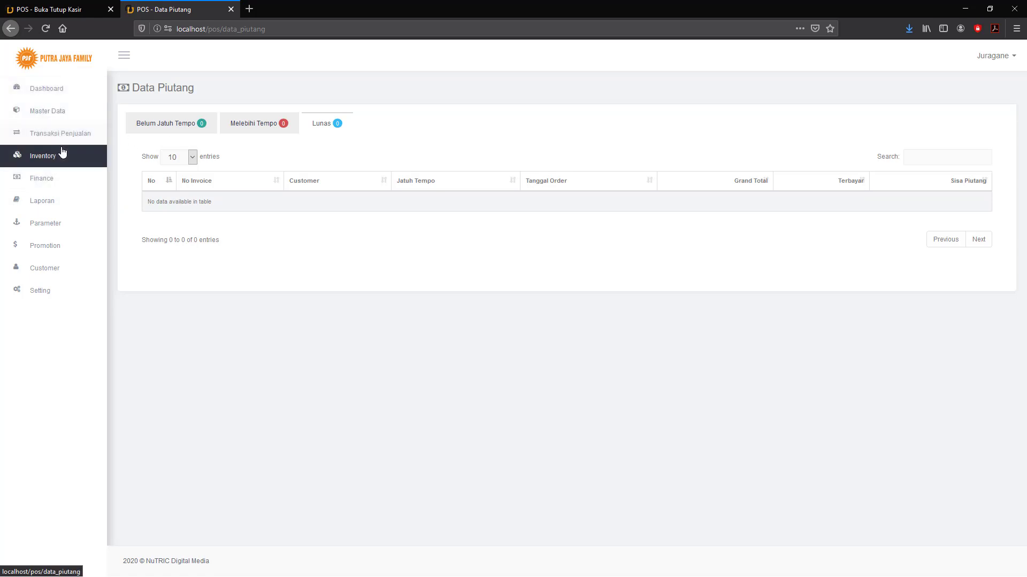
pyautogui.click(34, 291)
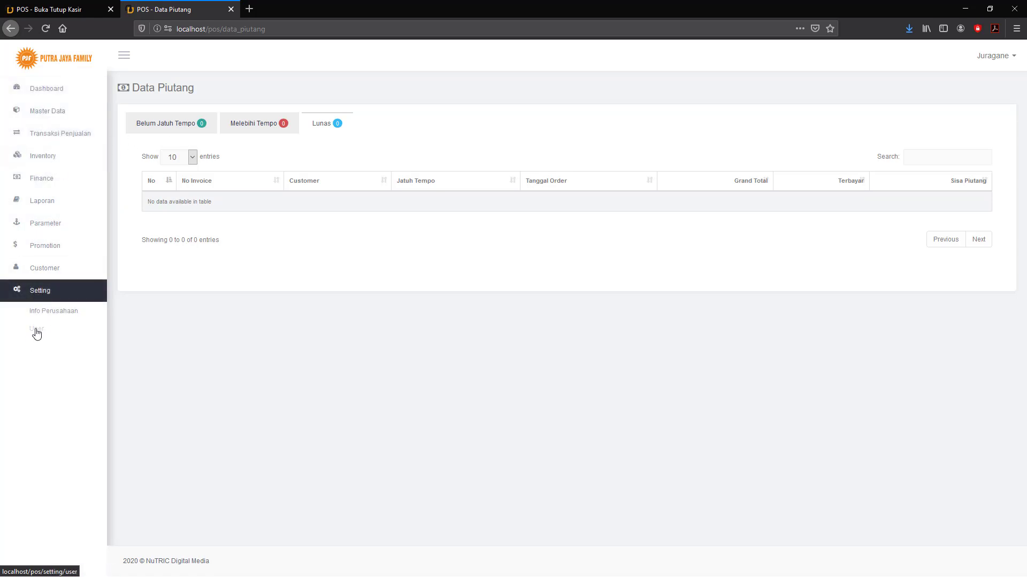
# Browse the Master Data Produk, Supplier and Ekspedisi courier lists.
pyautogui.click(50, 113)
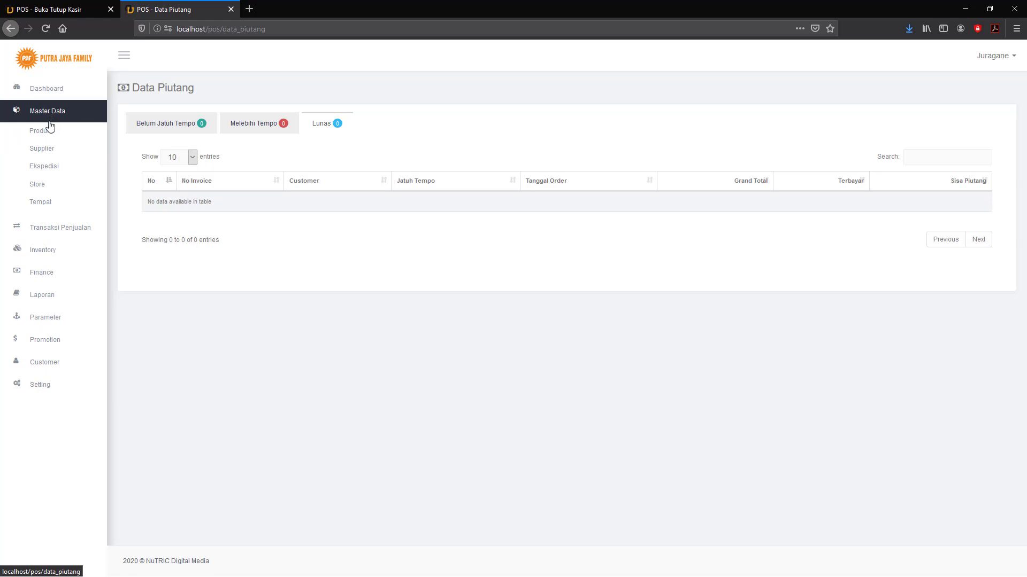
pyautogui.click(41, 132)
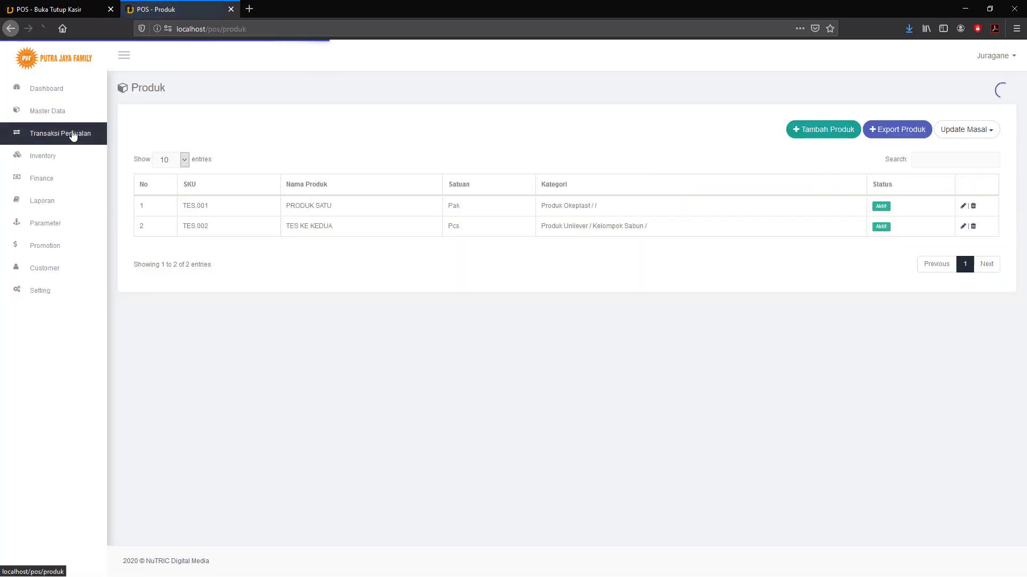
pyautogui.click(49, 110)
pyautogui.click(41, 150)
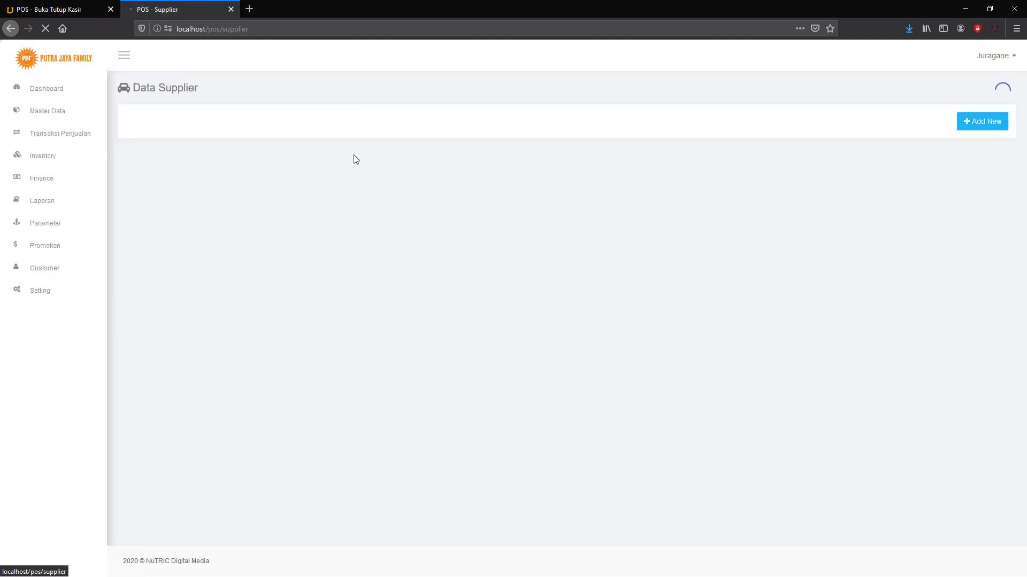
pyautogui.click(58, 112)
pyautogui.click(45, 169)
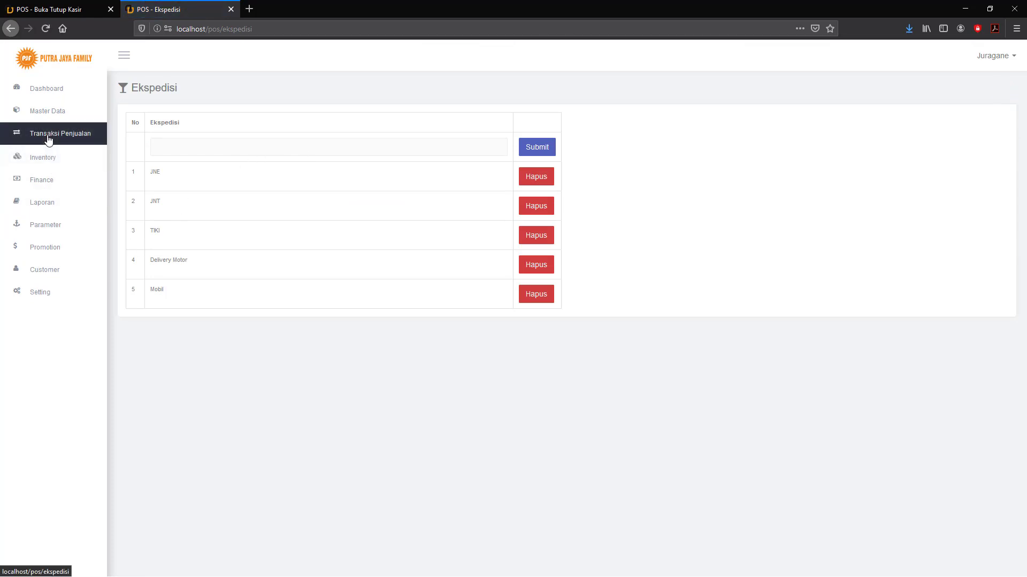
# View the Store list with its four stores, then the Tempat list of stands.
pyautogui.click(51, 136)
pyautogui.click(50, 114)
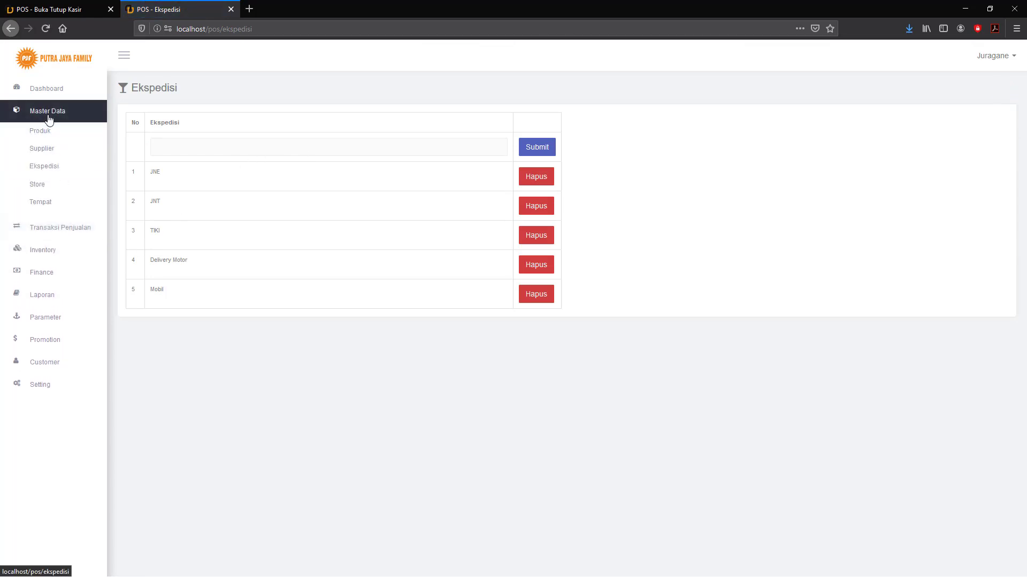
pyautogui.click(39, 185)
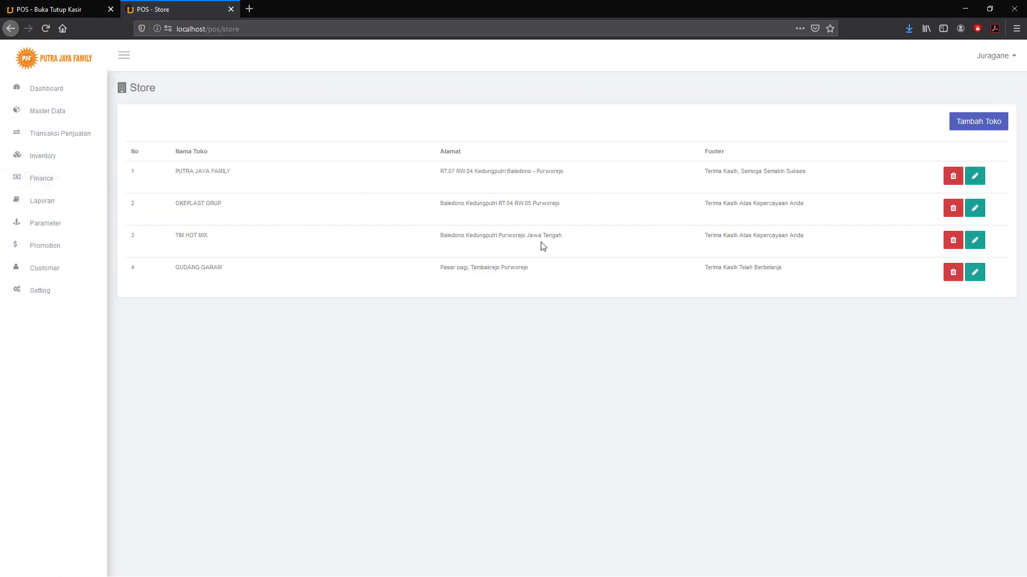
pyautogui.click(49, 115)
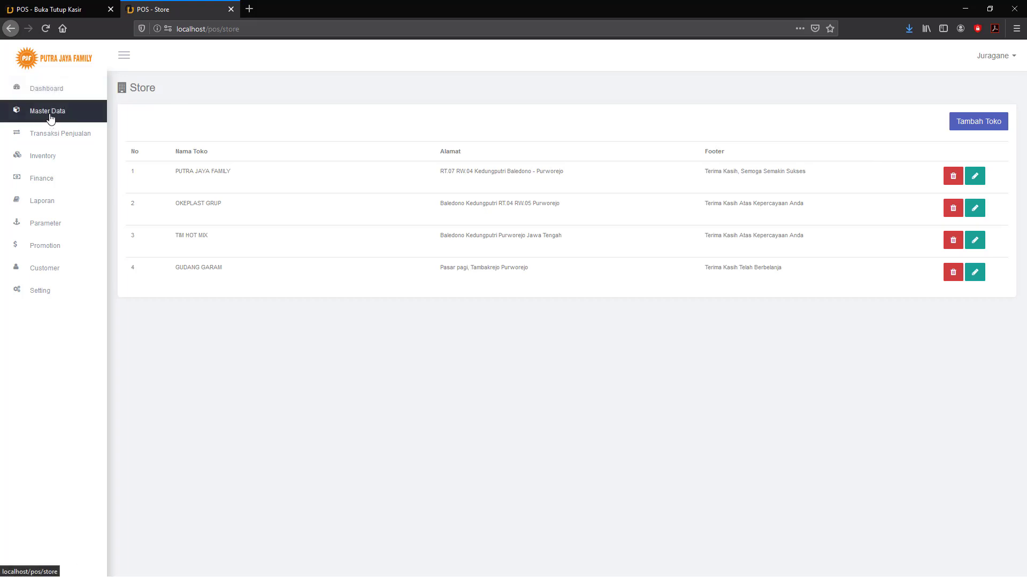
pyautogui.click(45, 199)
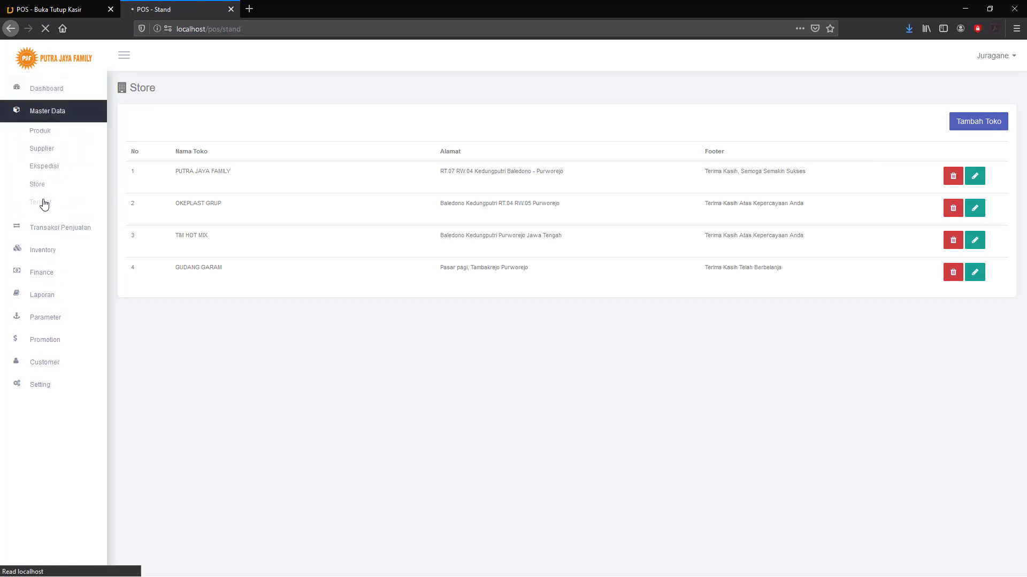